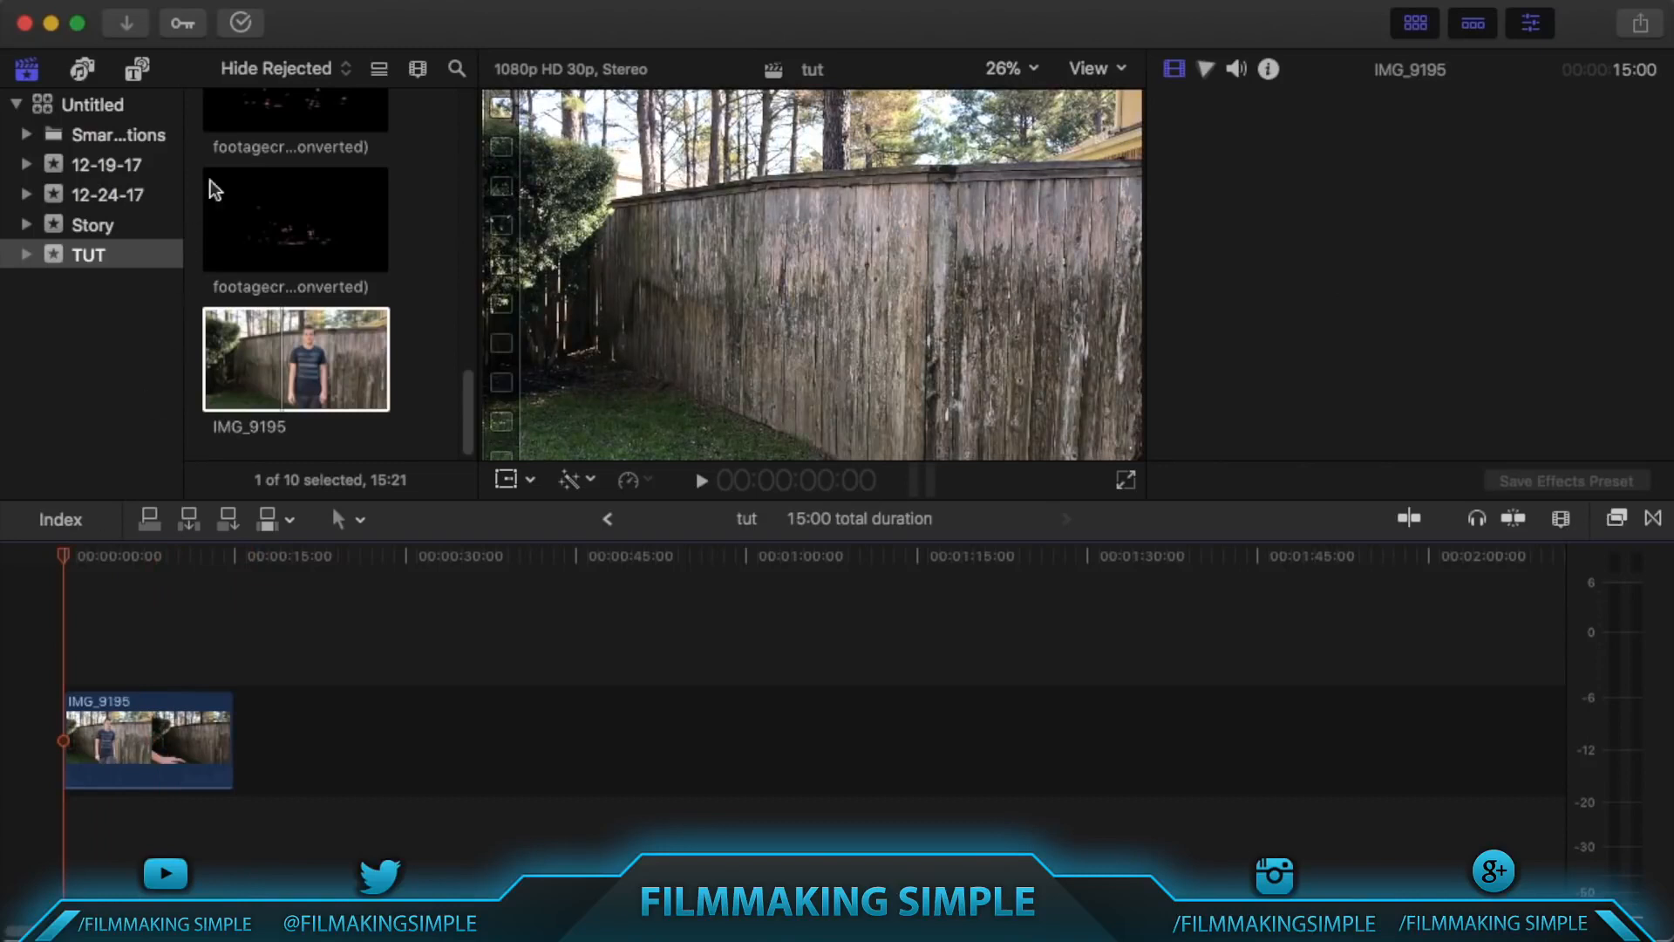
# Delete the footagecrate-cloth-pop-2 and footagecrate-cloth-pop-1 clips from the TUT event.
pyautogui.click(248, 206)
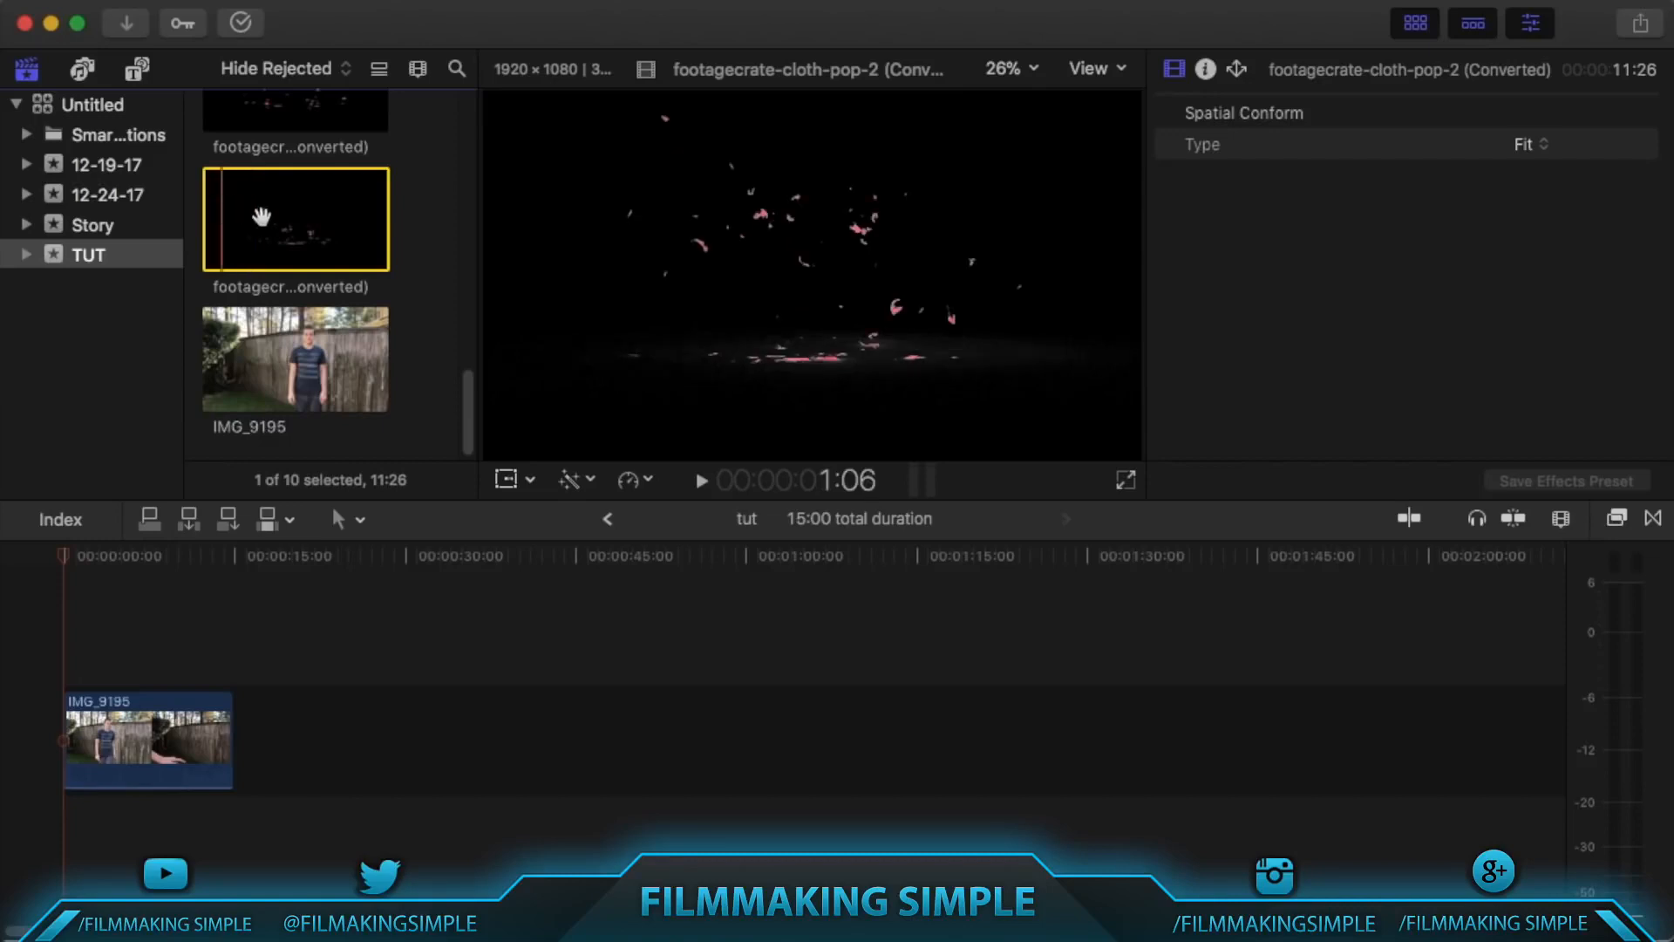
pyautogui.press('Delete')
pyautogui.click(263, 212)
pyautogui.press('Delete')
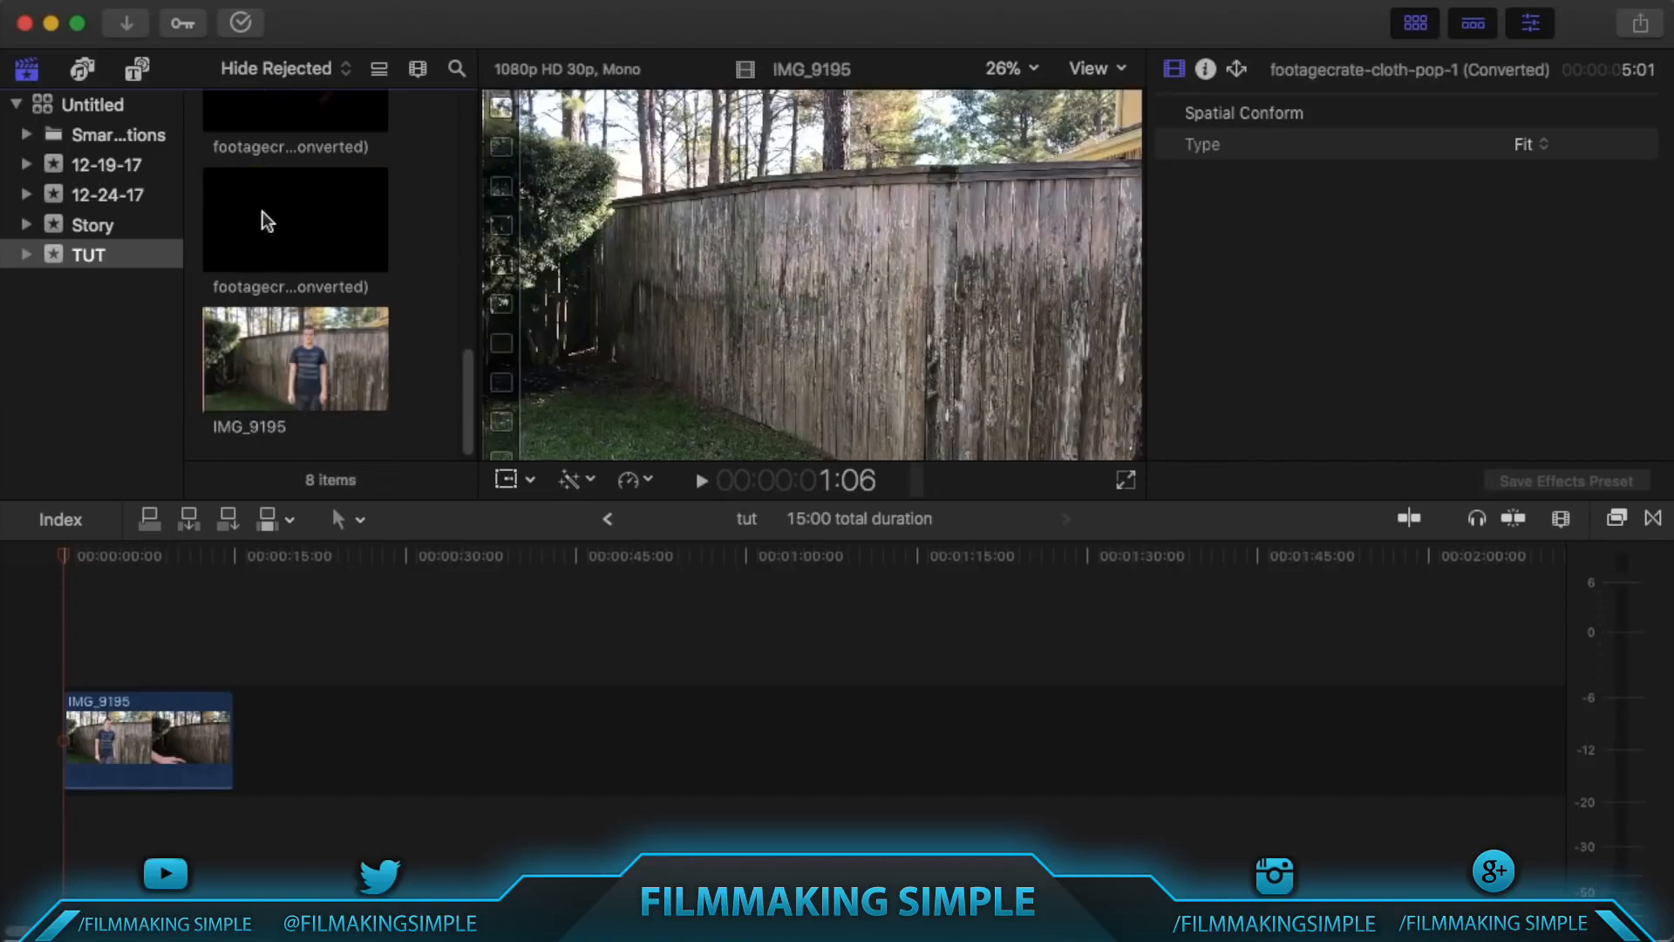
# Preview the footagecrate bonfire-embers clips small-1, large-1, small-3 and small-2 in the TUT event.
pyautogui.click(253, 224)
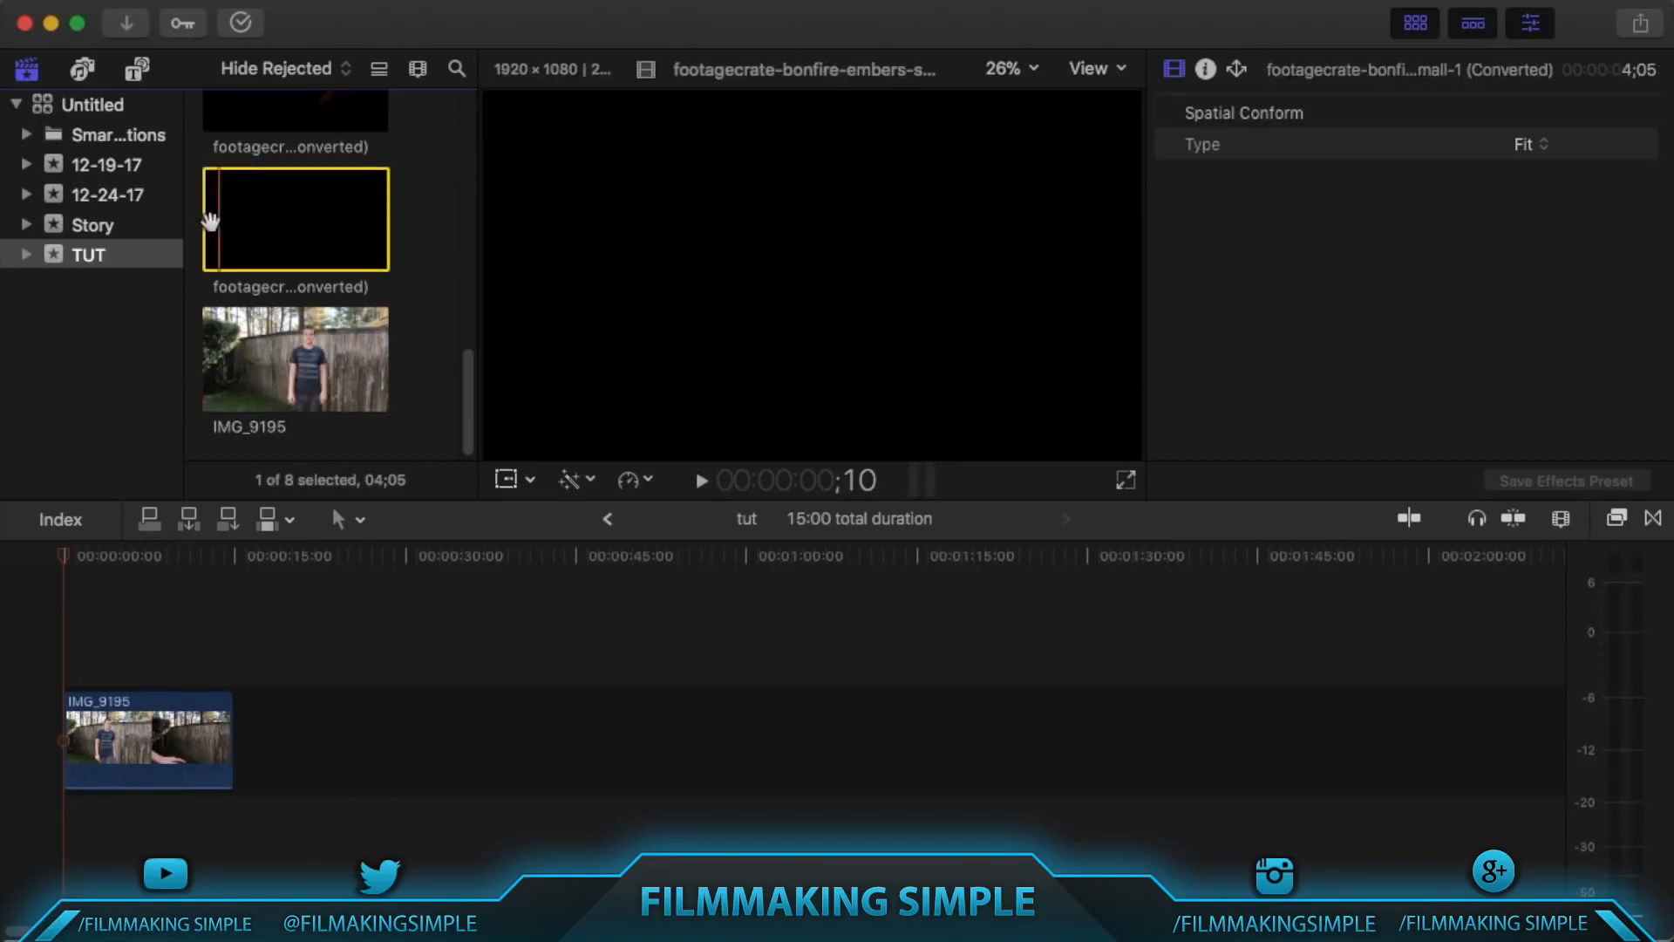
pyautogui.press('space')
pyautogui.scroll(2, 241, 231)
pyautogui.click(218, 196)
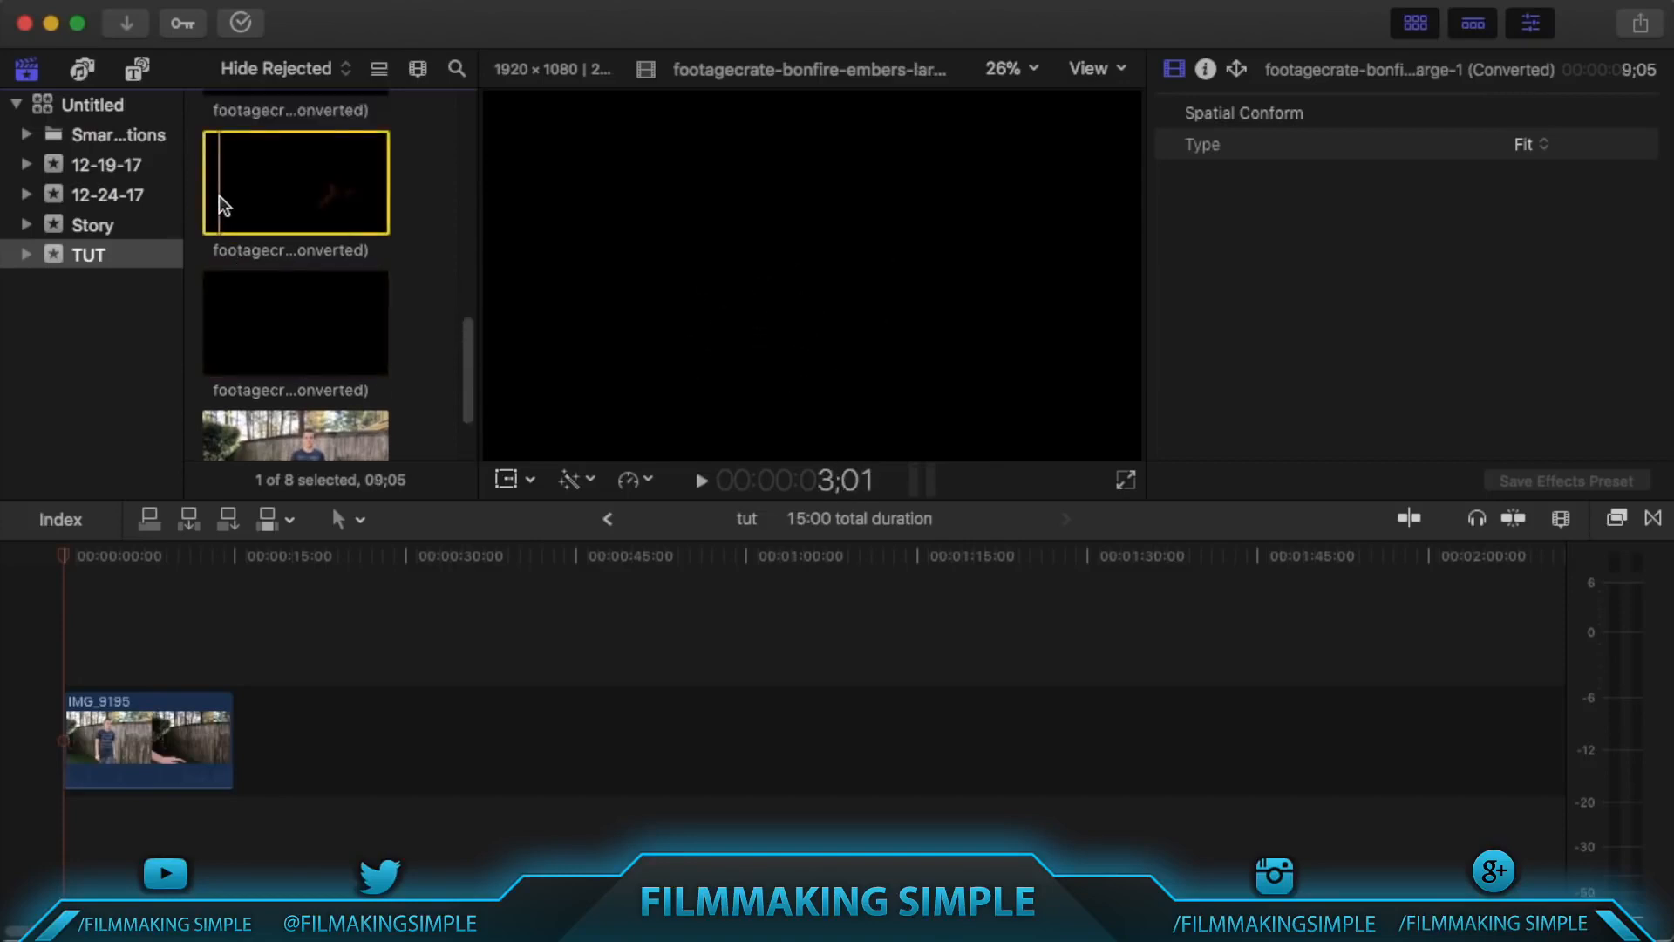
pyautogui.click(210, 192)
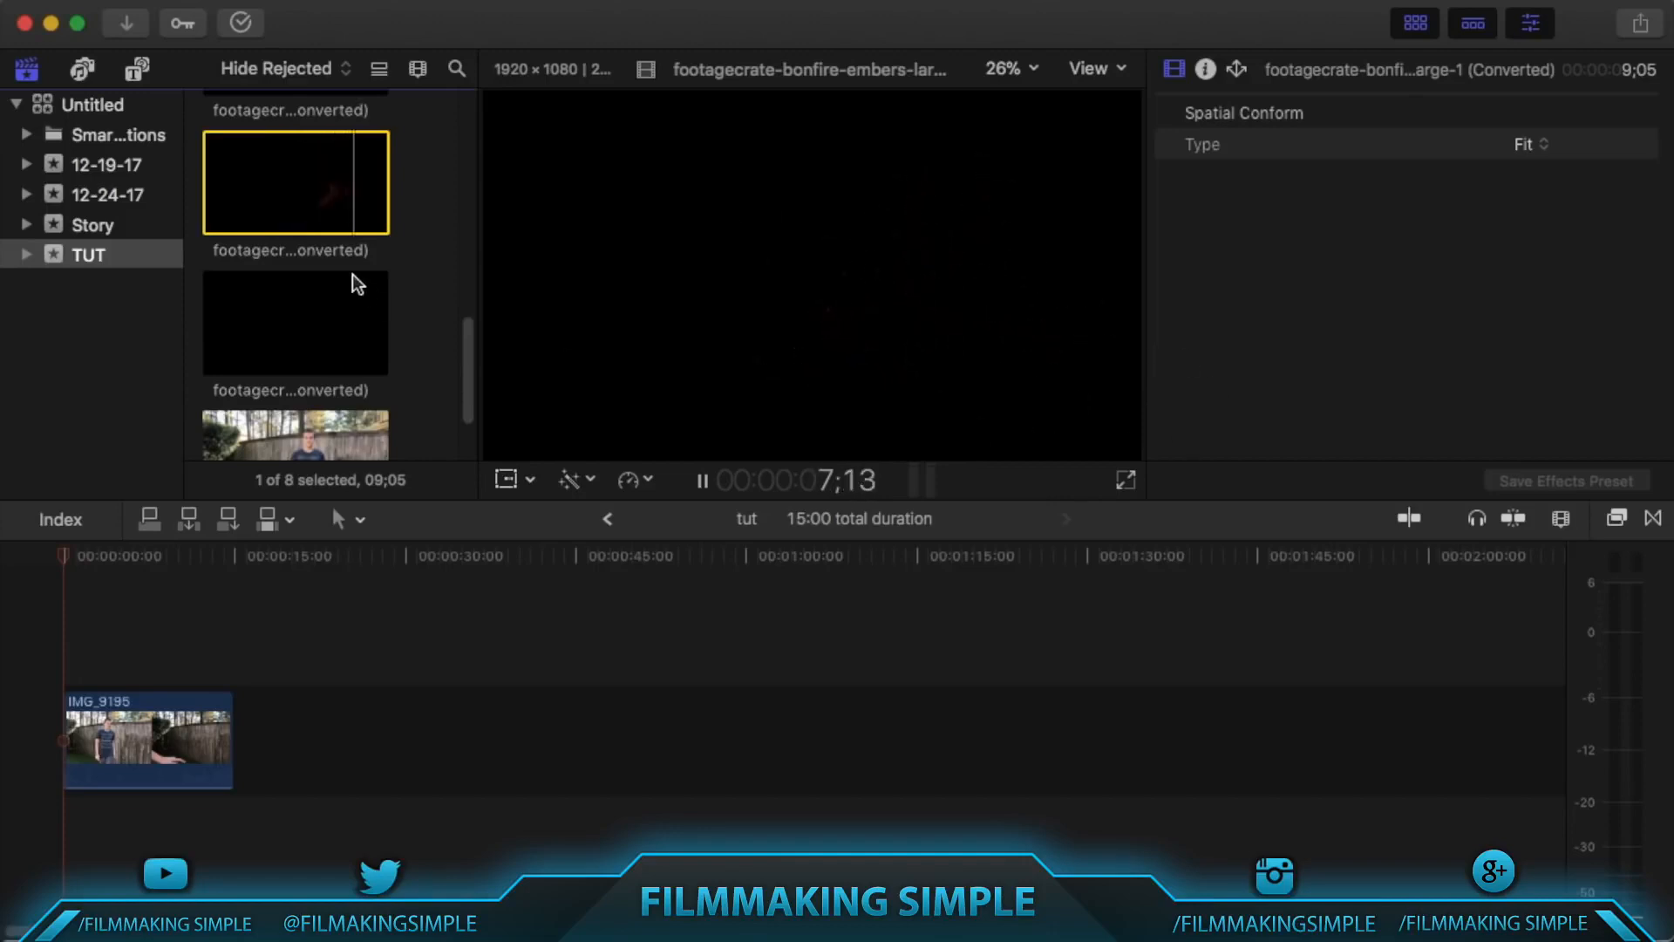
pyautogui.scroll(1, 352, 274)
pyautogui.click(285, 158)
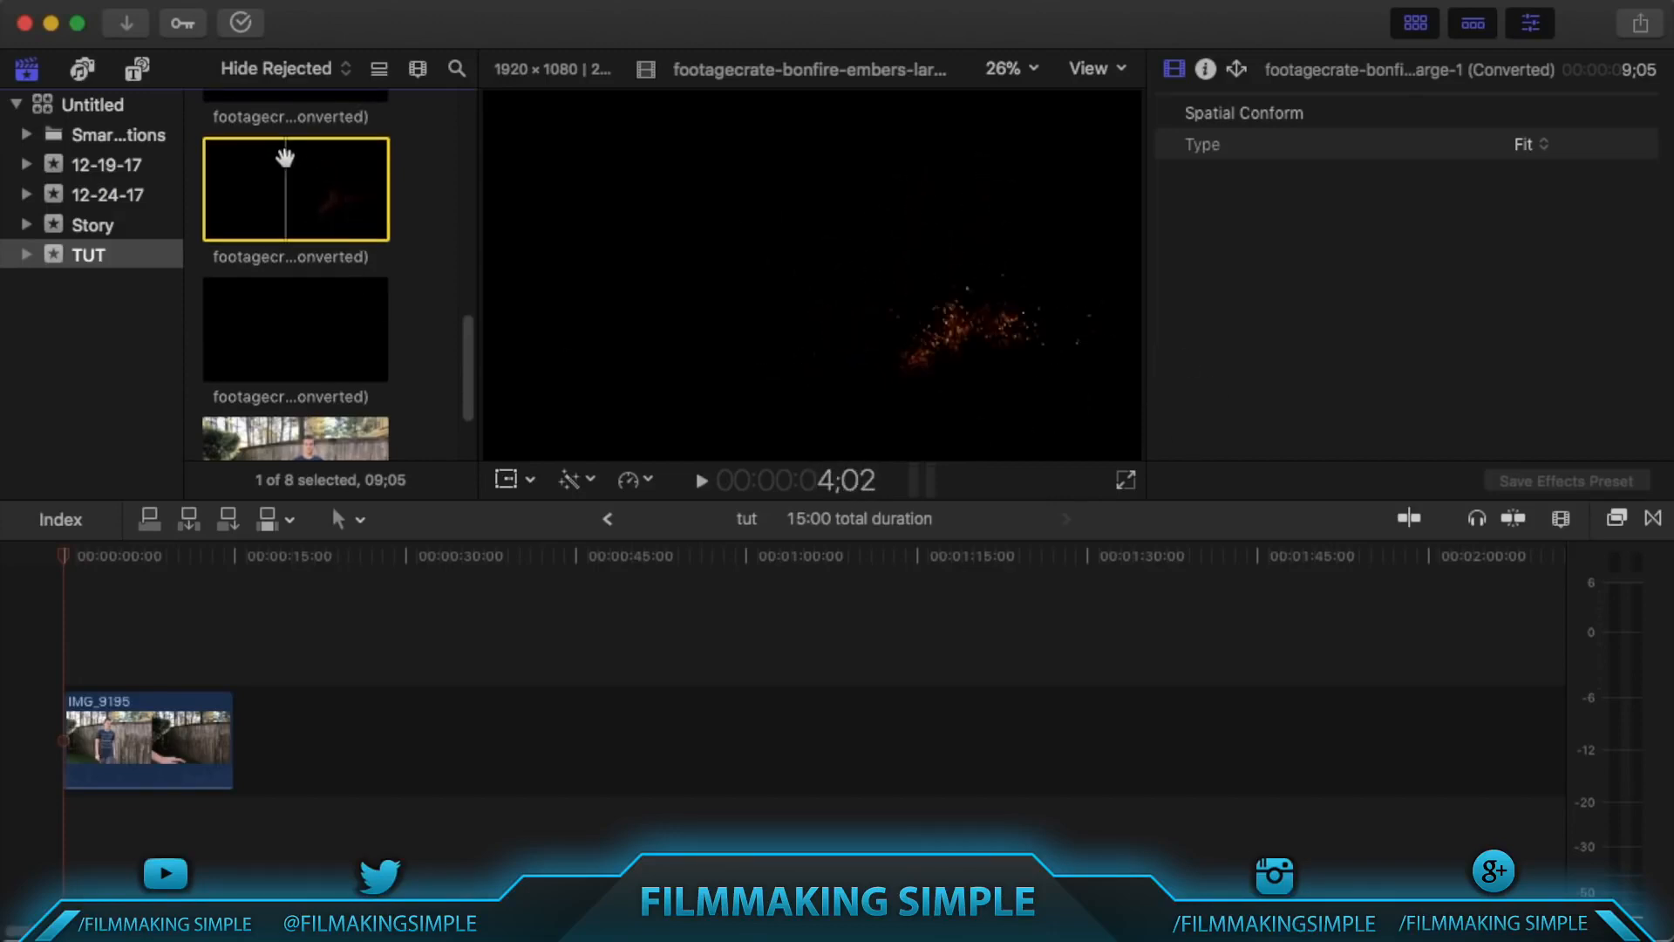
pyautogui.scroll(3, 262, 254)
pyautogui.click(222, 144)
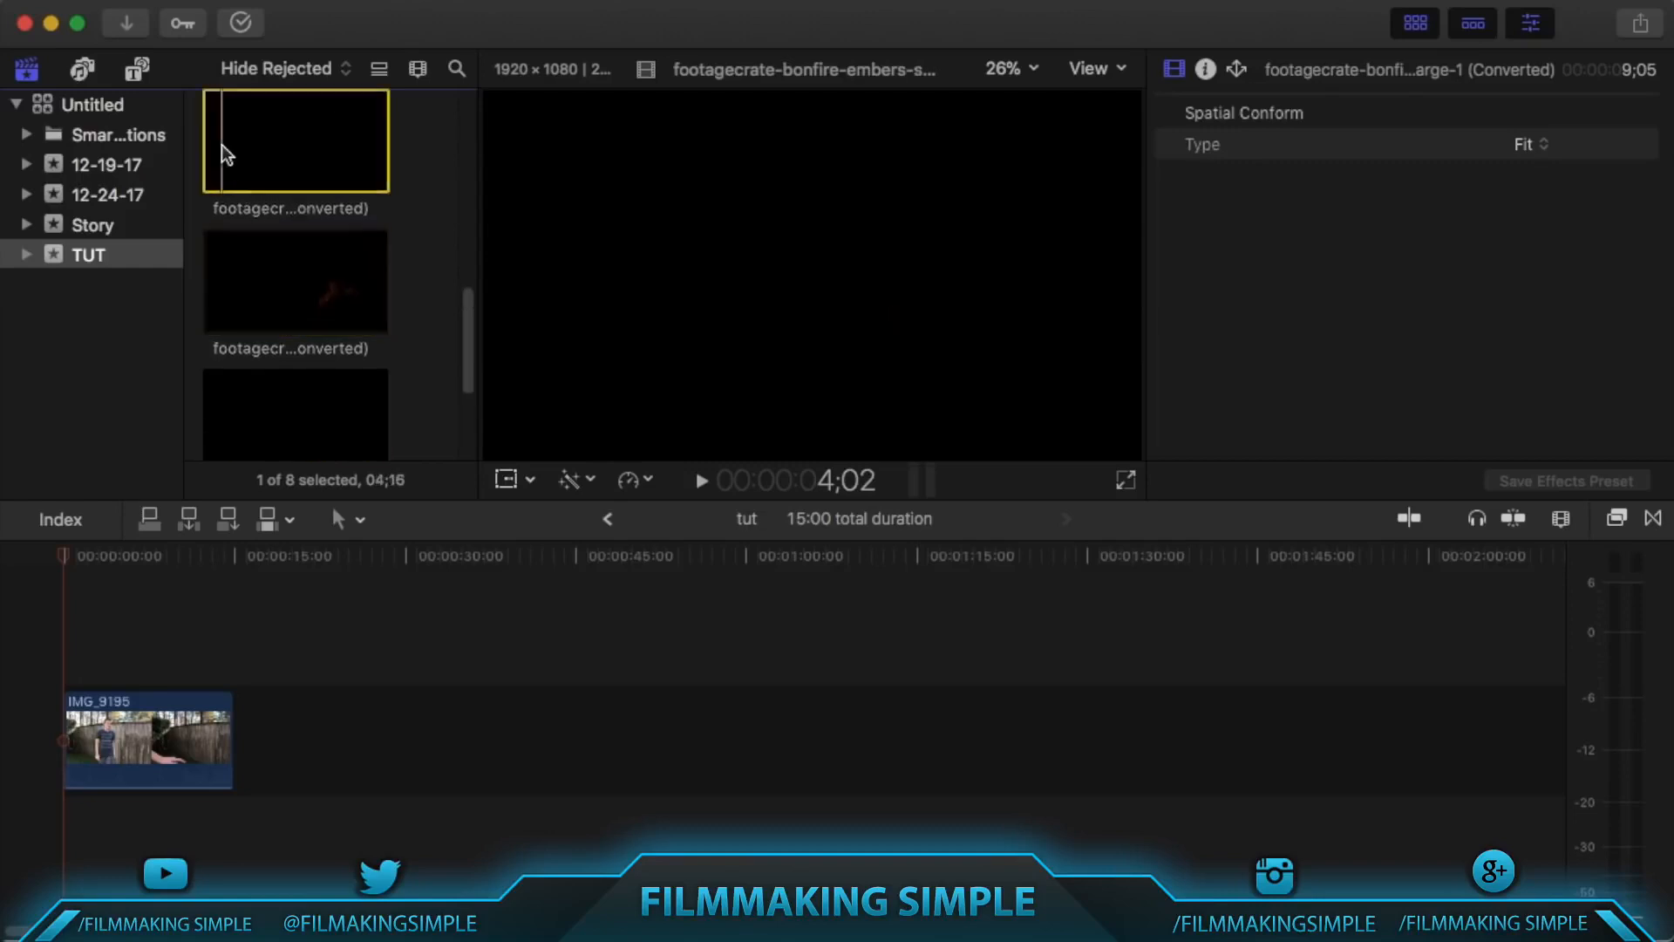
pyautogui.press('space')
pyautogui.scroll(6, 289, 180)
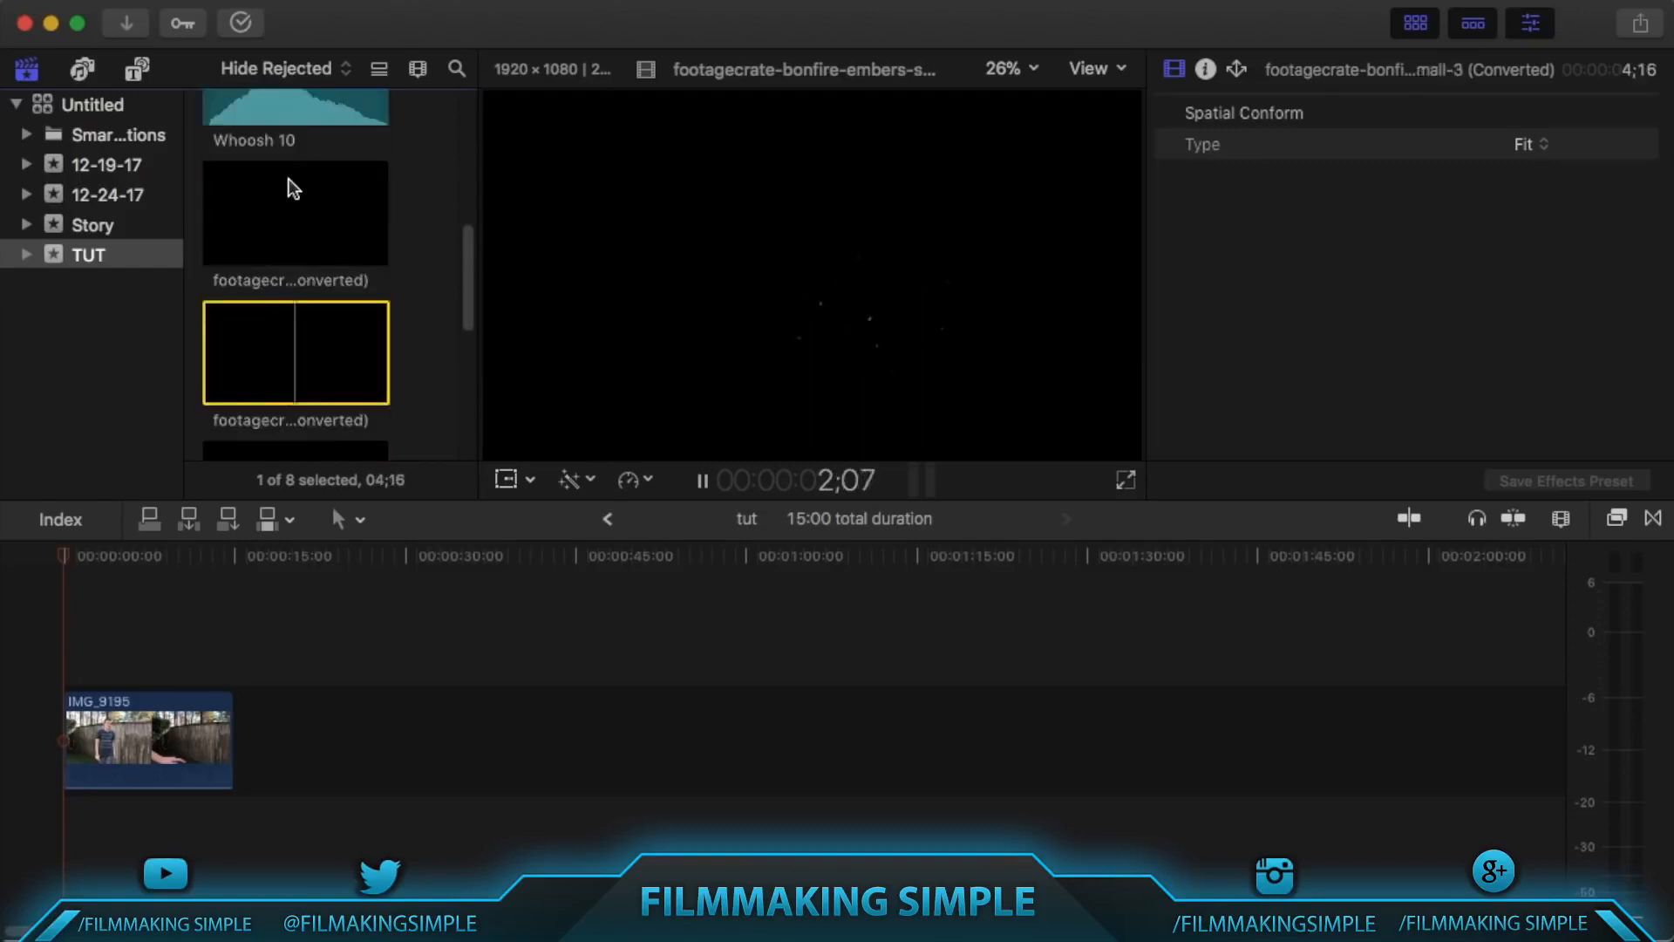
pyautogui.click(289, 180)
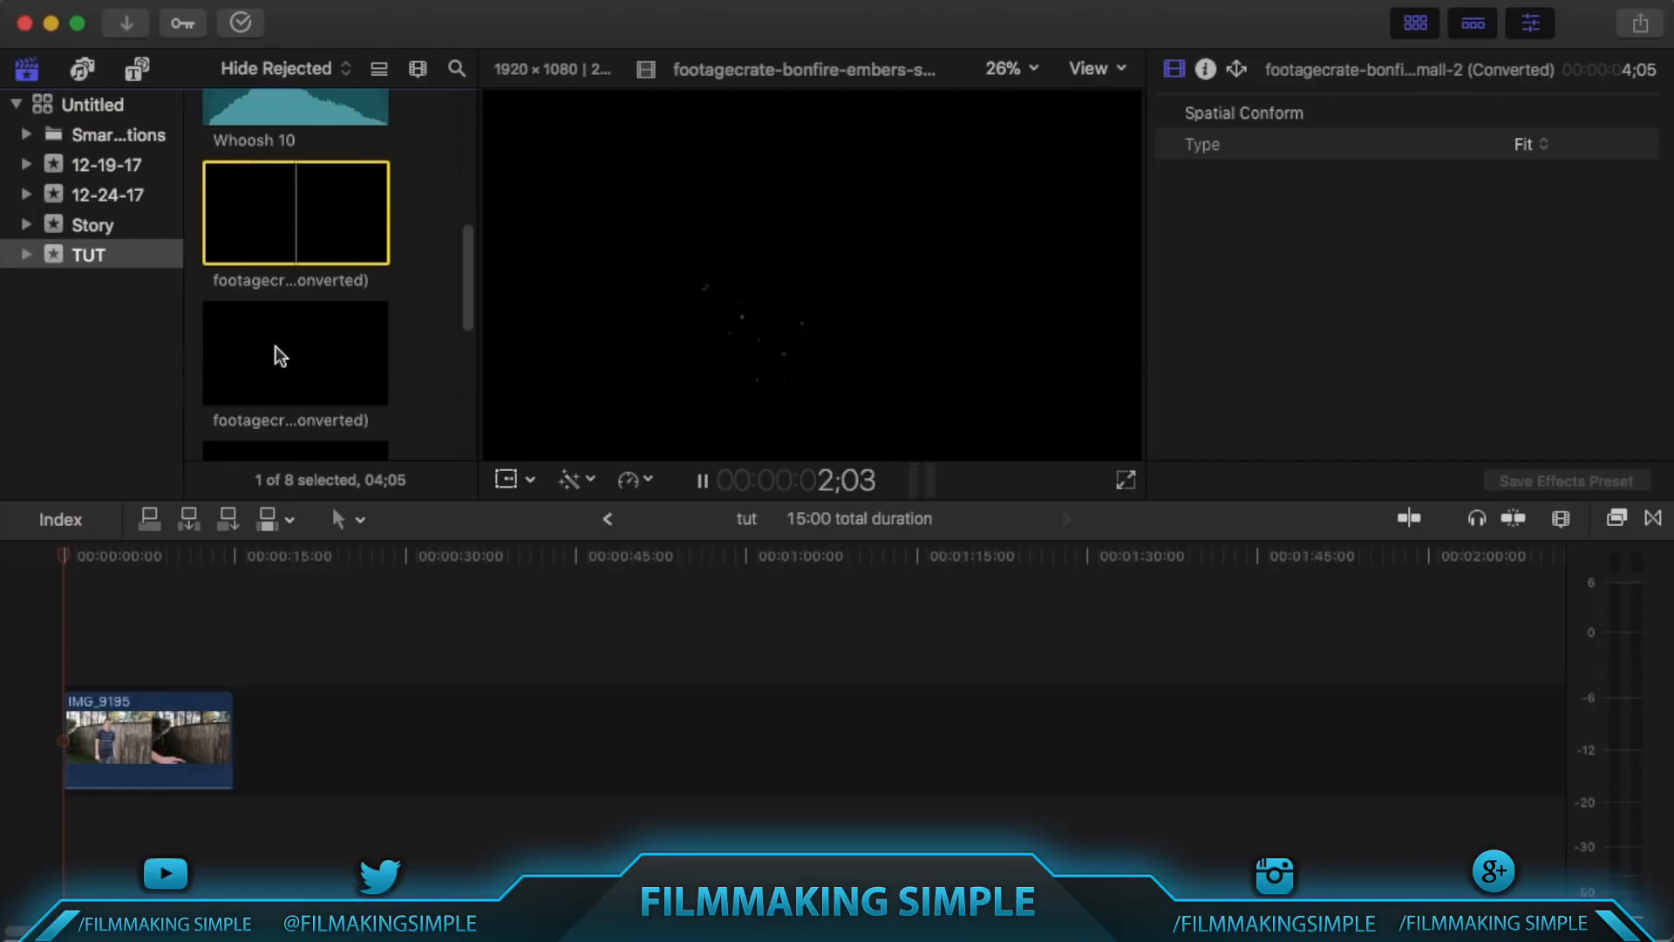
pyautogui.scroll(-3, 275, 347)
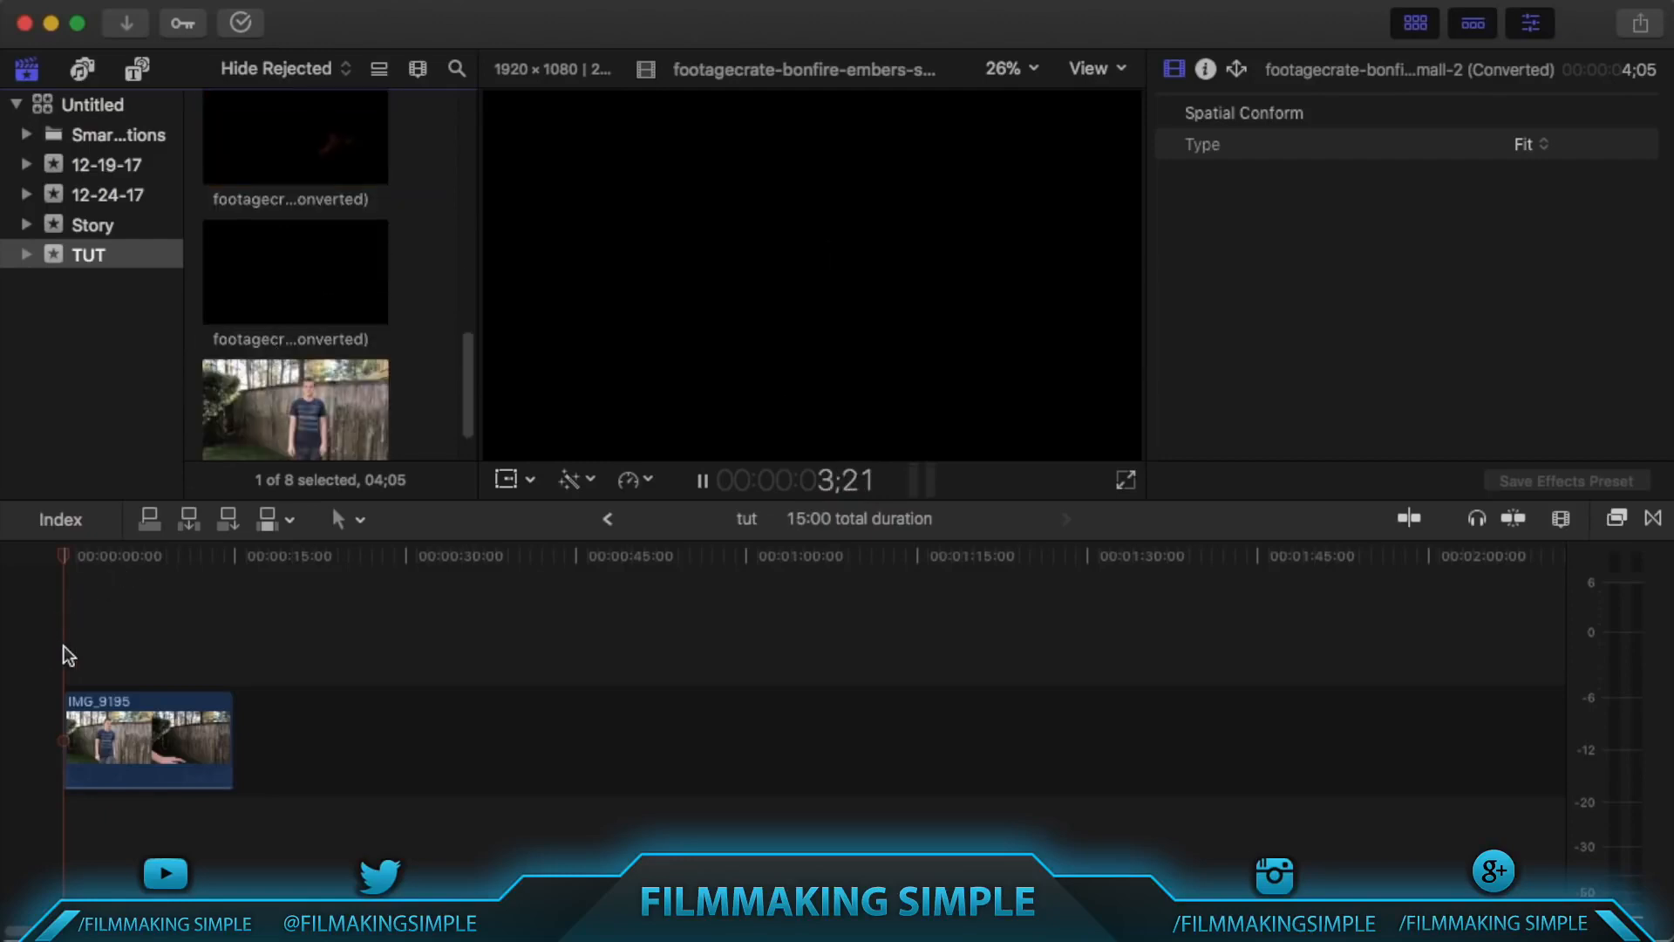
# Split the IMG_9195 timeline clip with the Blade at about 1:22, isolating the empty fence shot at the start.
pyautogui.click(61, 650)
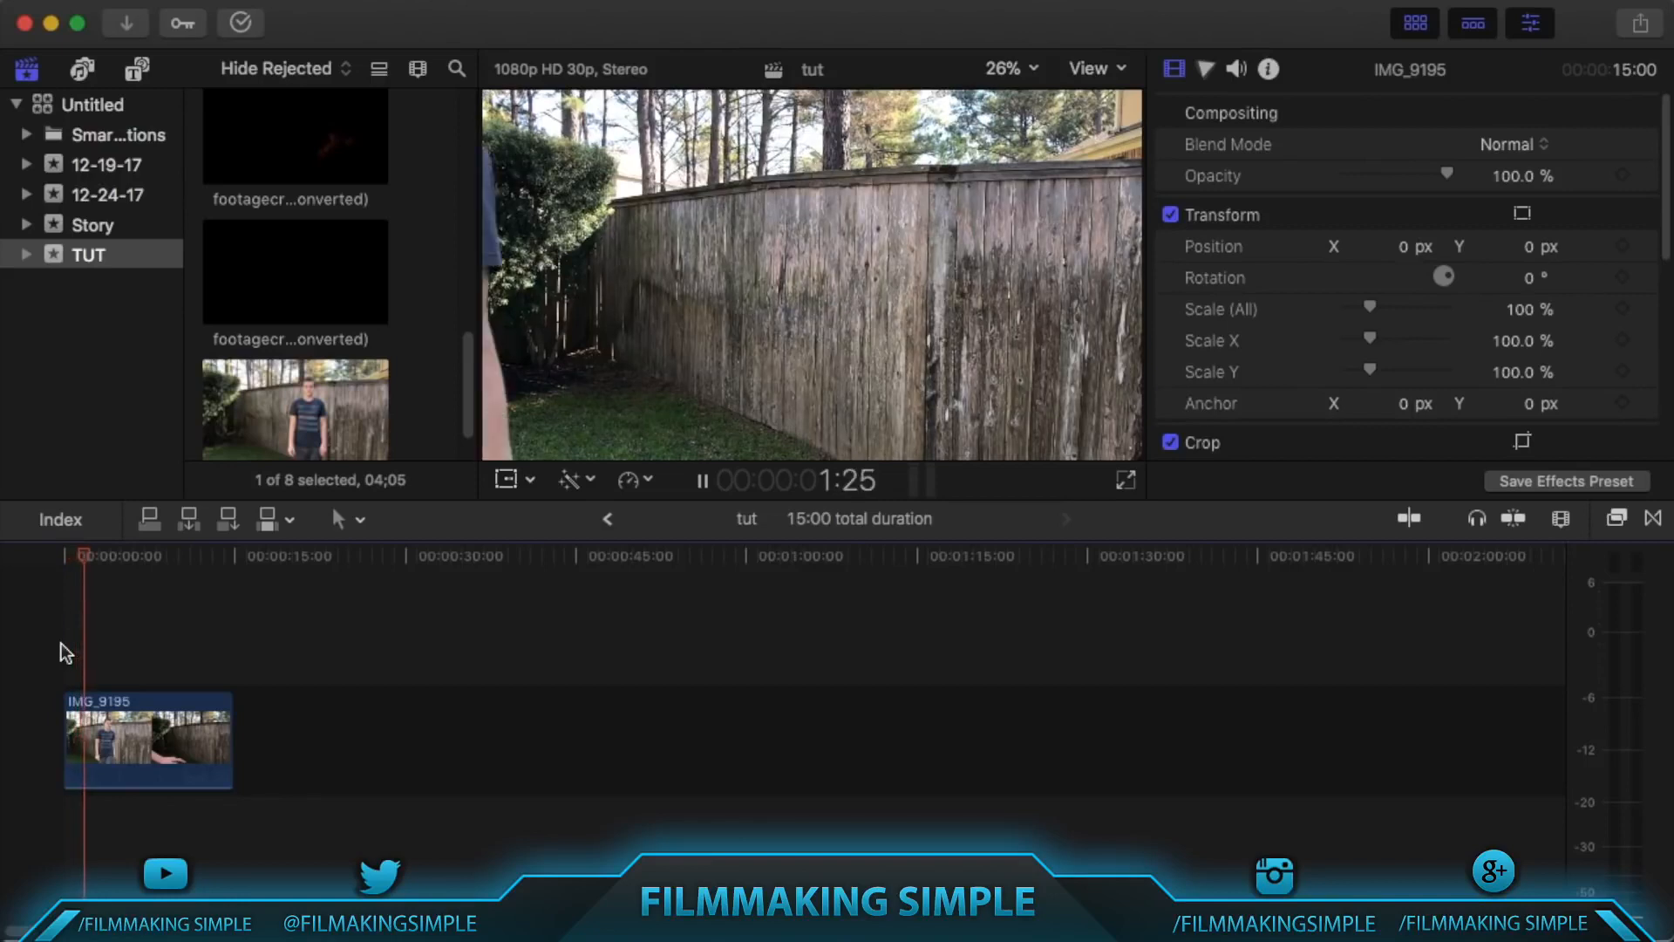
pyautogui.press('space')
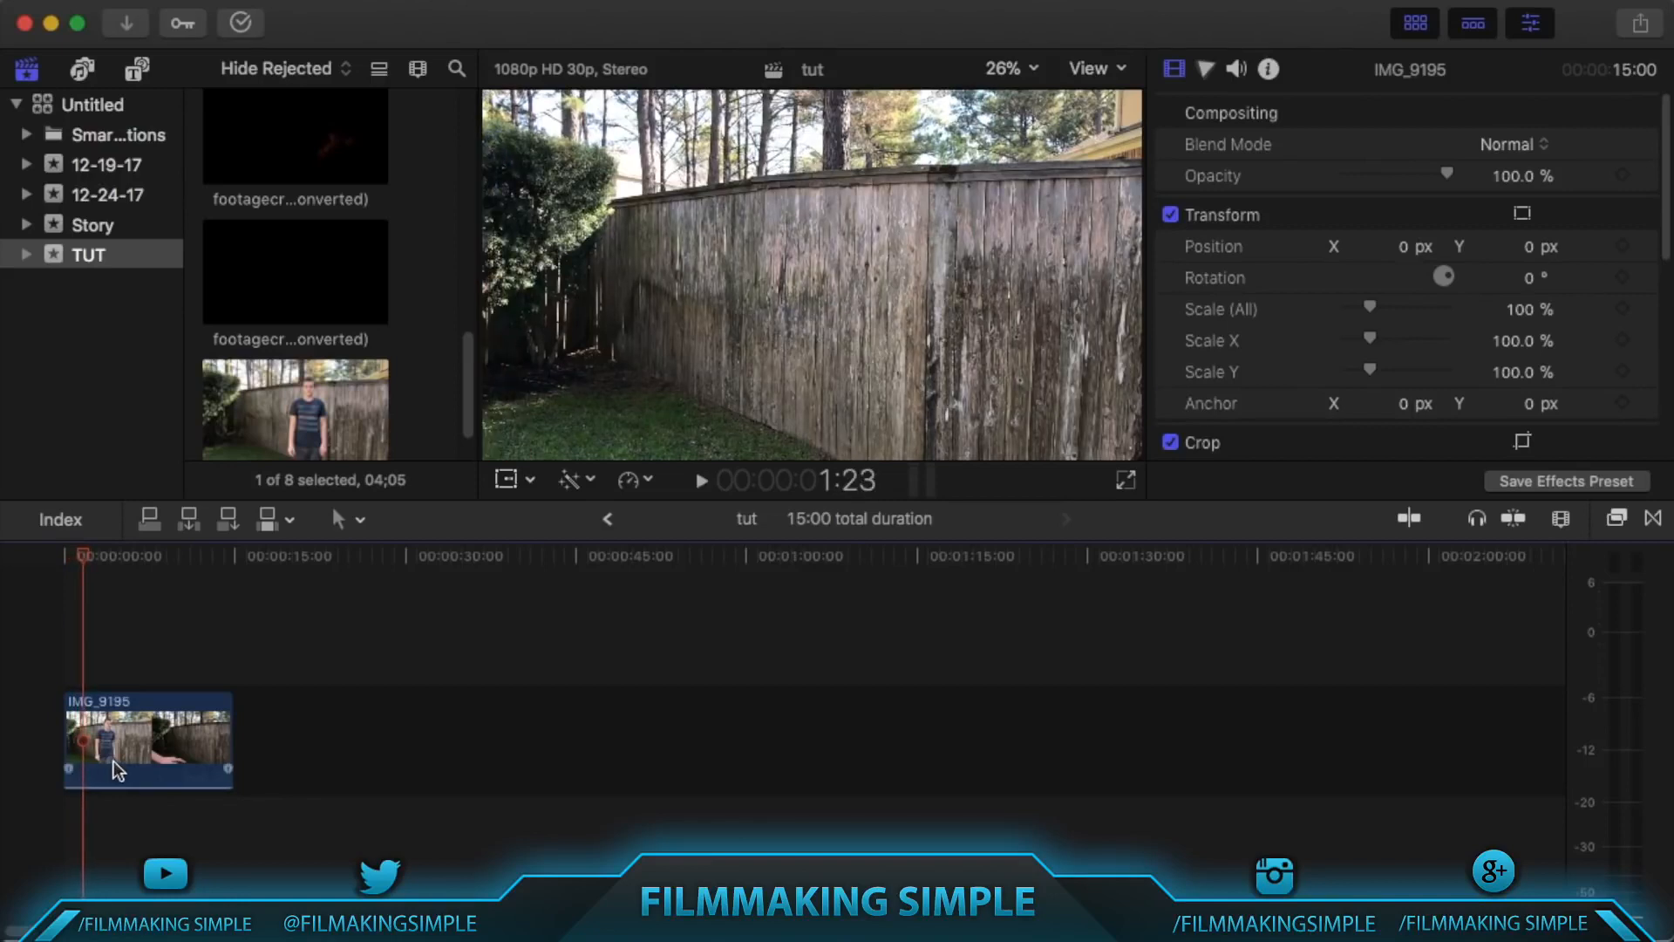
pyautogui.press('b')
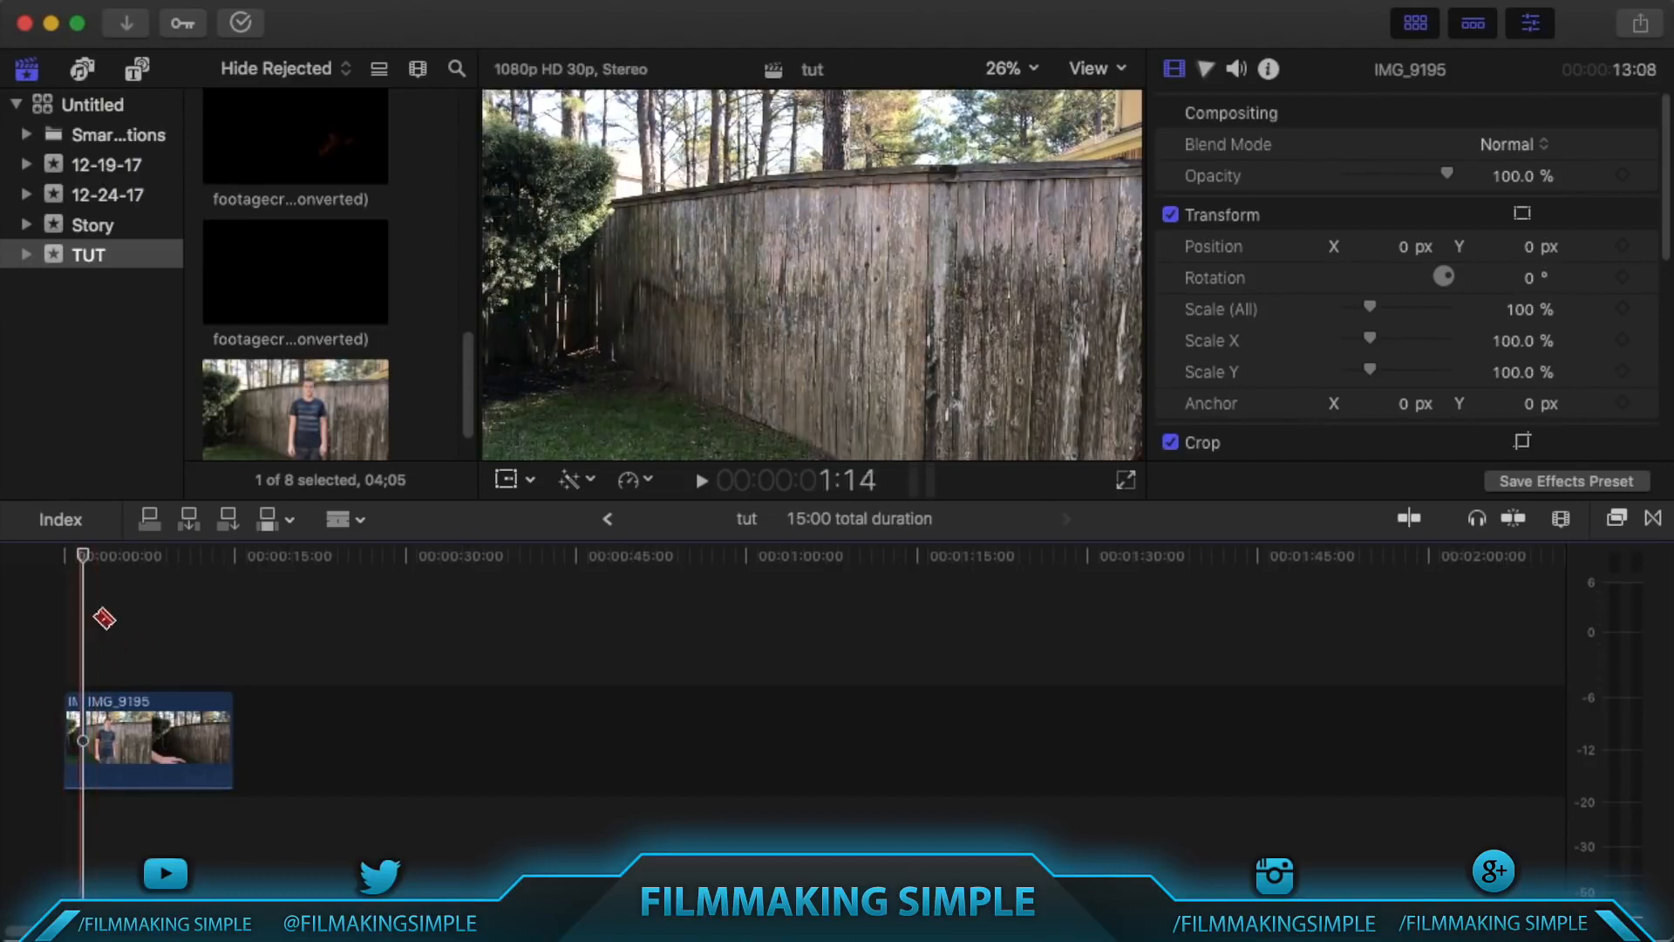
pyautogui.click(339, 521)
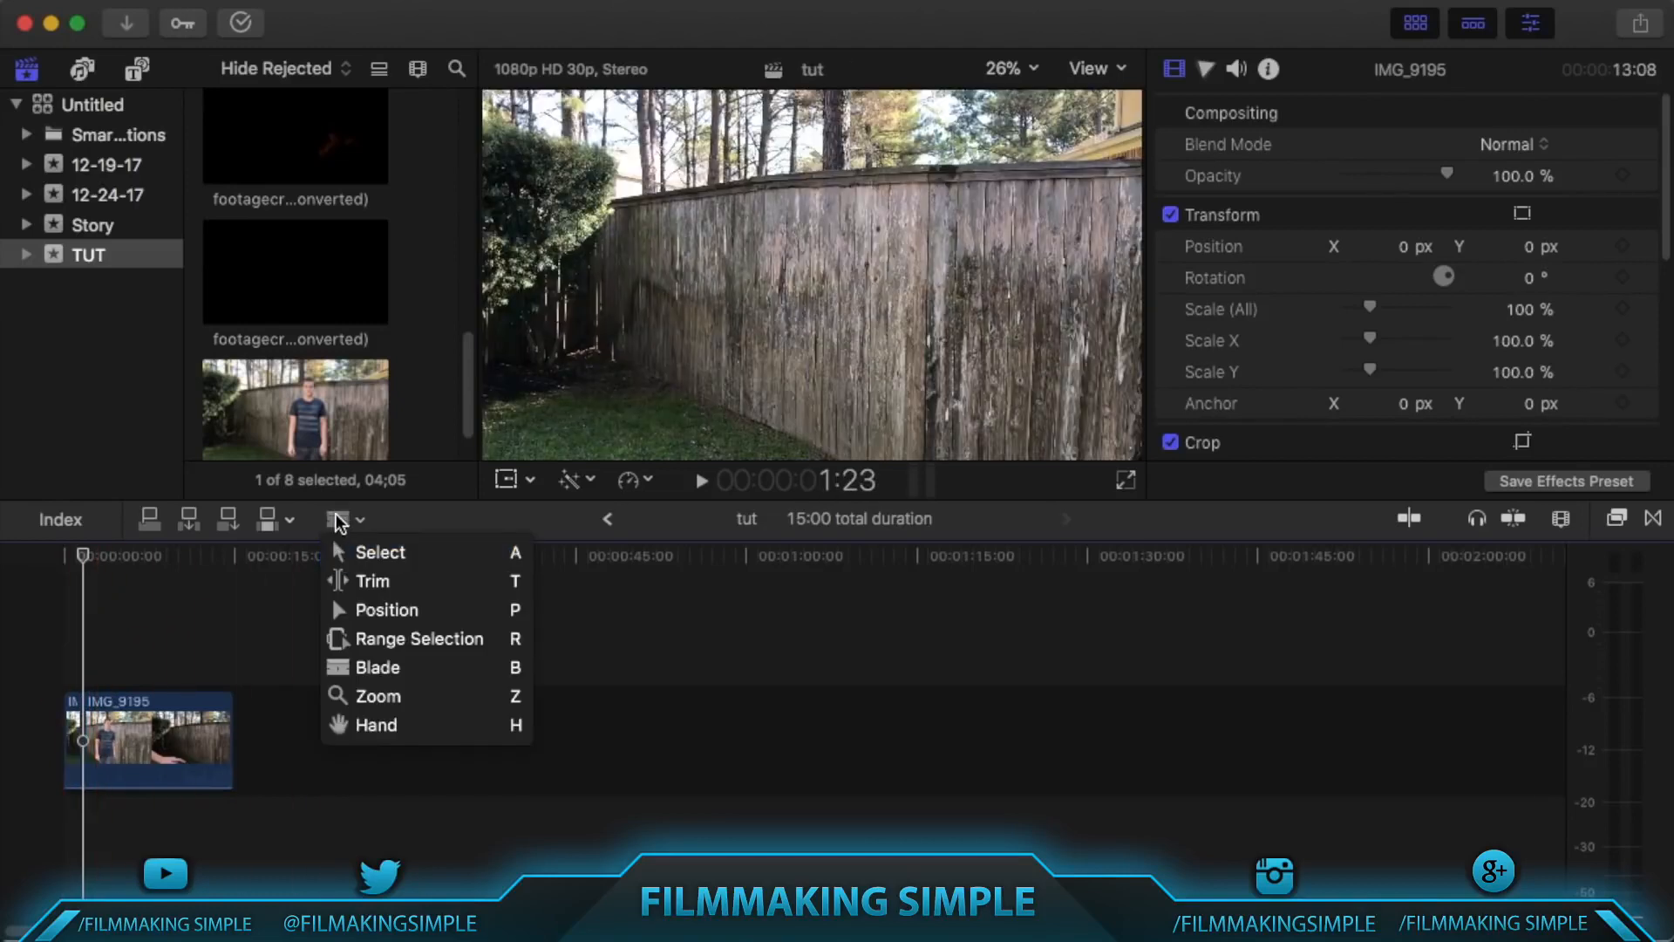
pyautogui.click(338, 524)
# Split IMG_9195 again at about 8 seconds and delete the middle section between the two cuts.
pyautogui.press('space')
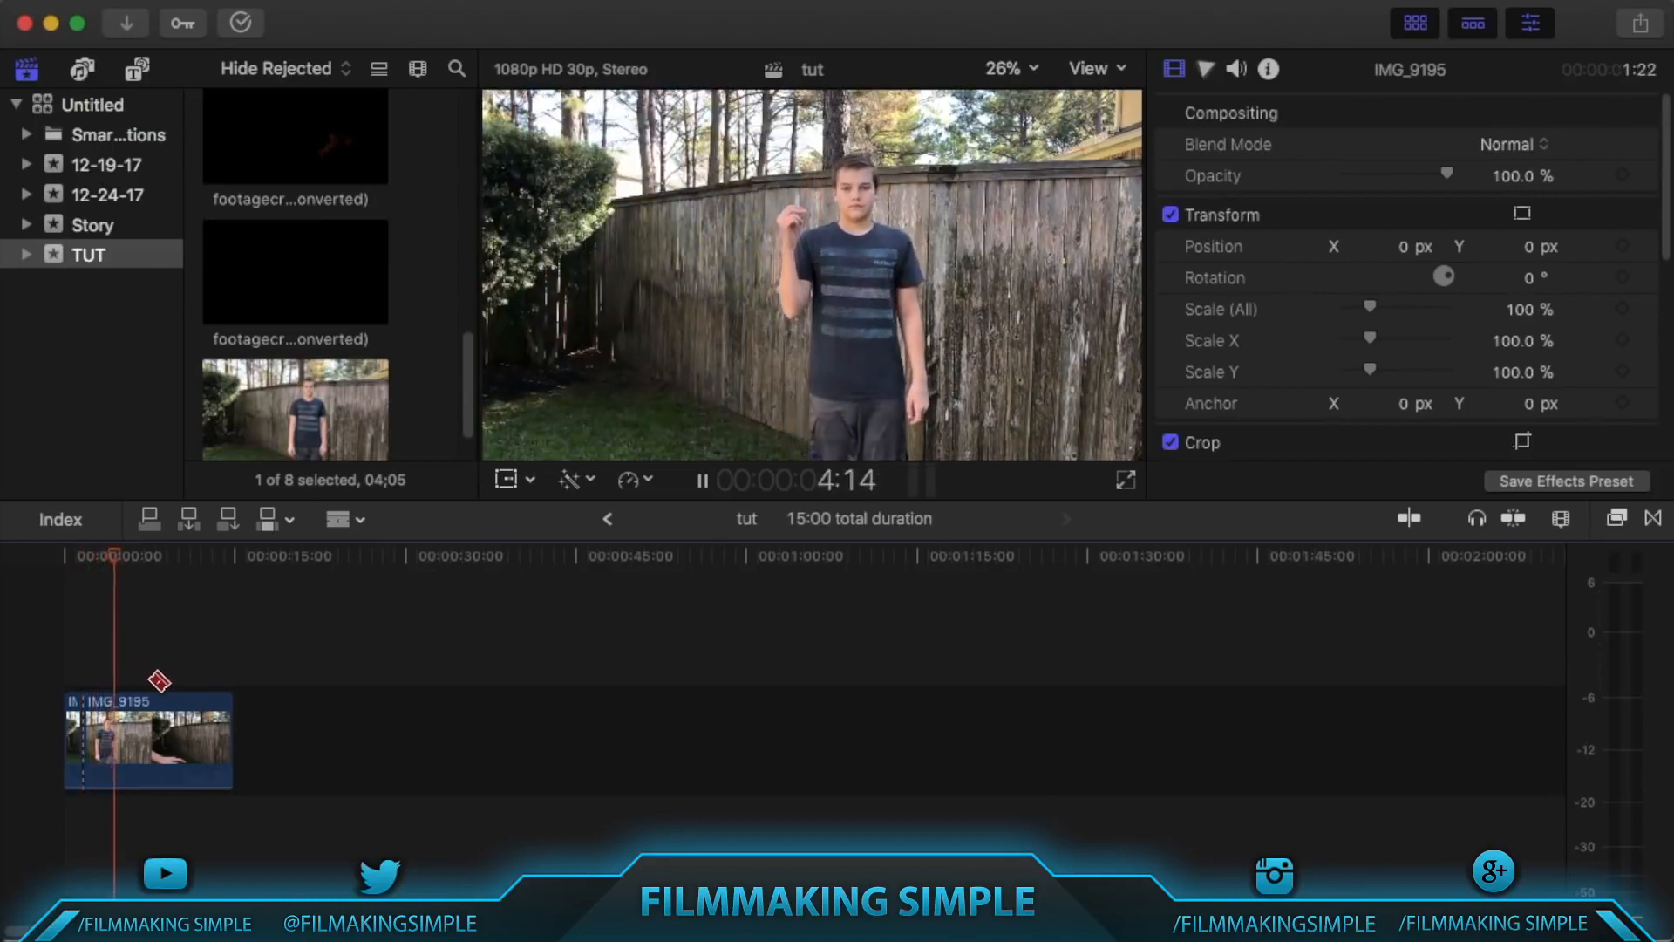
pyautogui.press('space')
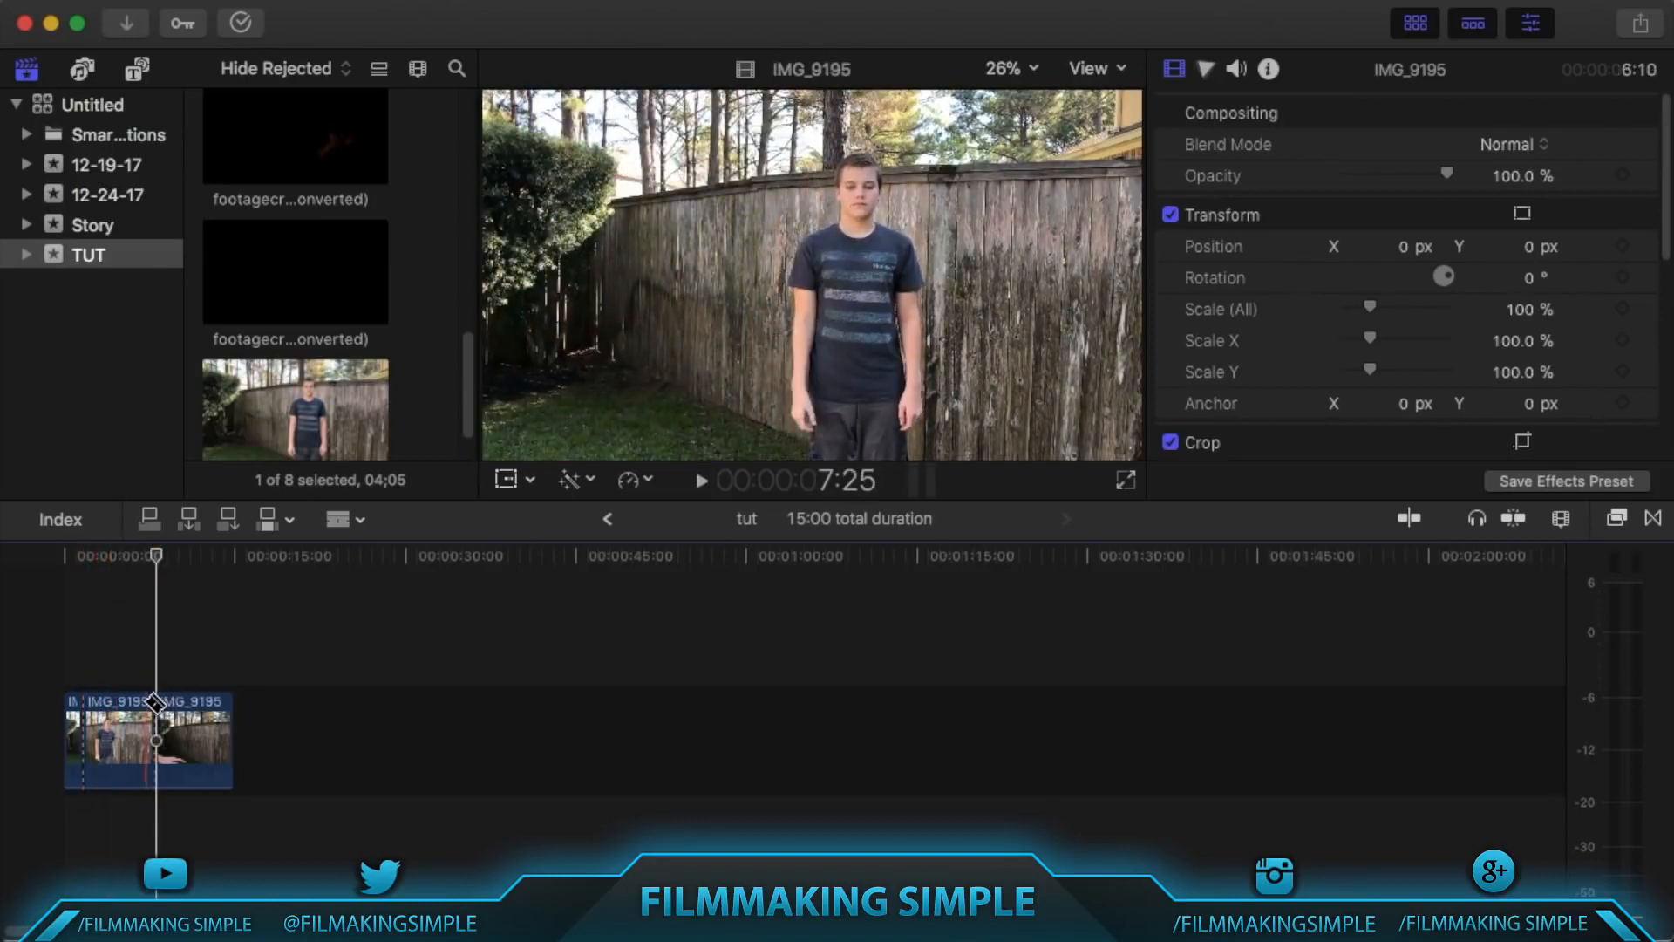
pyautogui.click(157, 708)
pyautogui.press('a')
pyautogui.click(133, 703)
pyautogui.press('Delete')
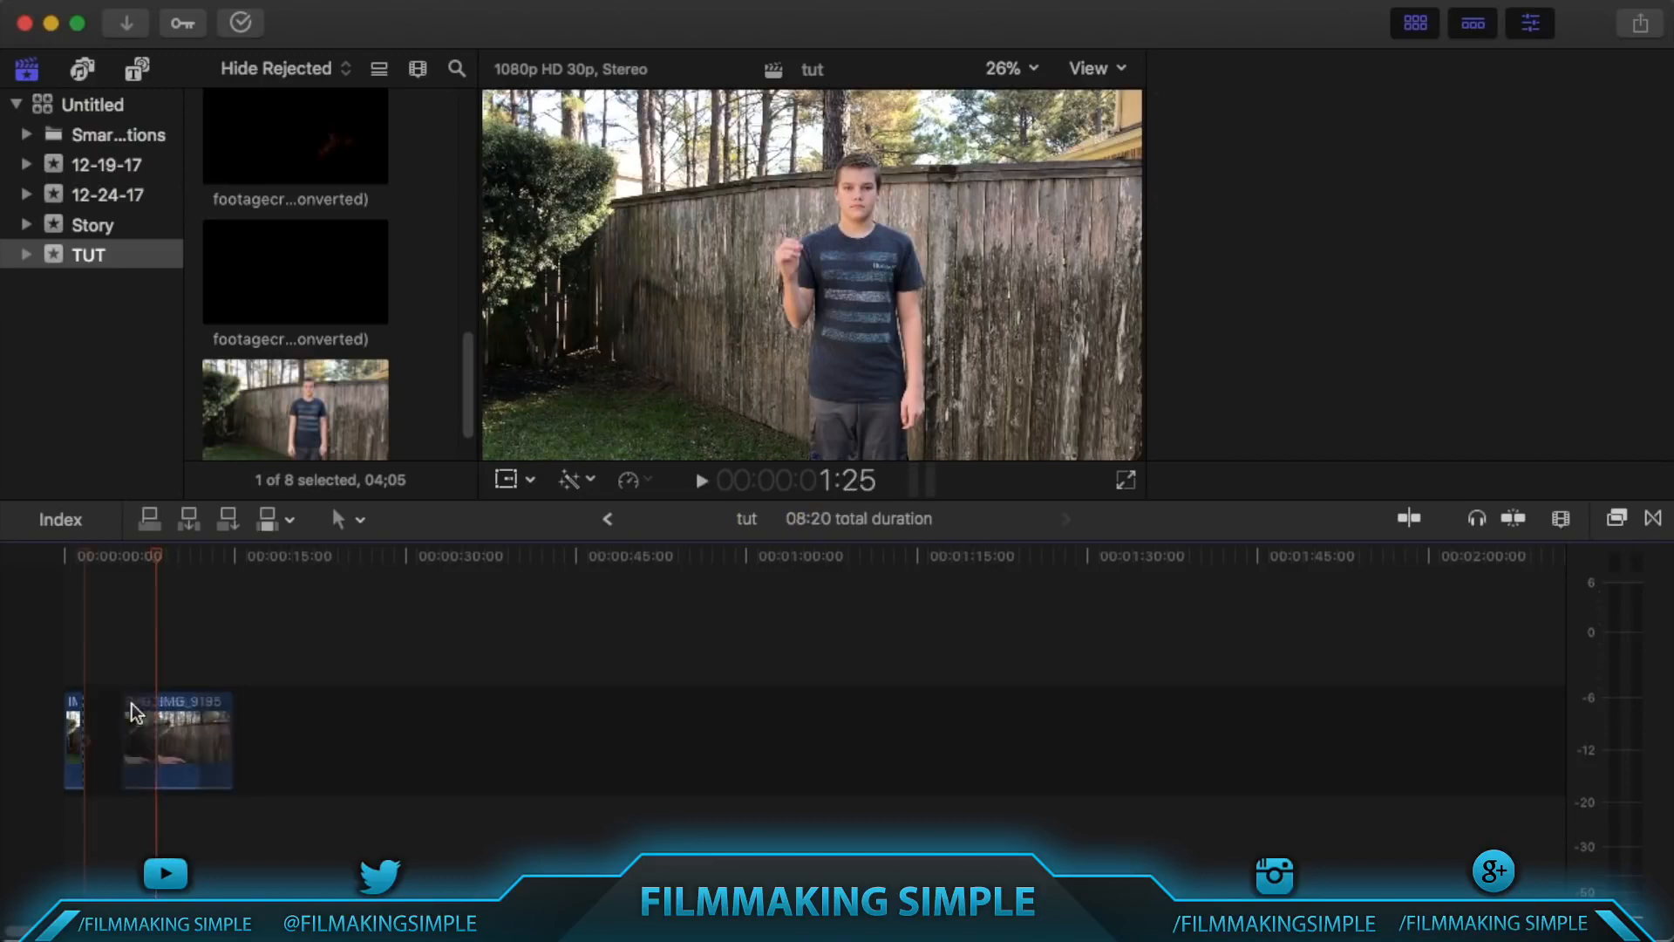
# Step through the second IMG_9195 clip around the finger snap and park the playhead at 2:12, where the hand is closed.
pyautogui.press('space')
pyautogui.press('space')
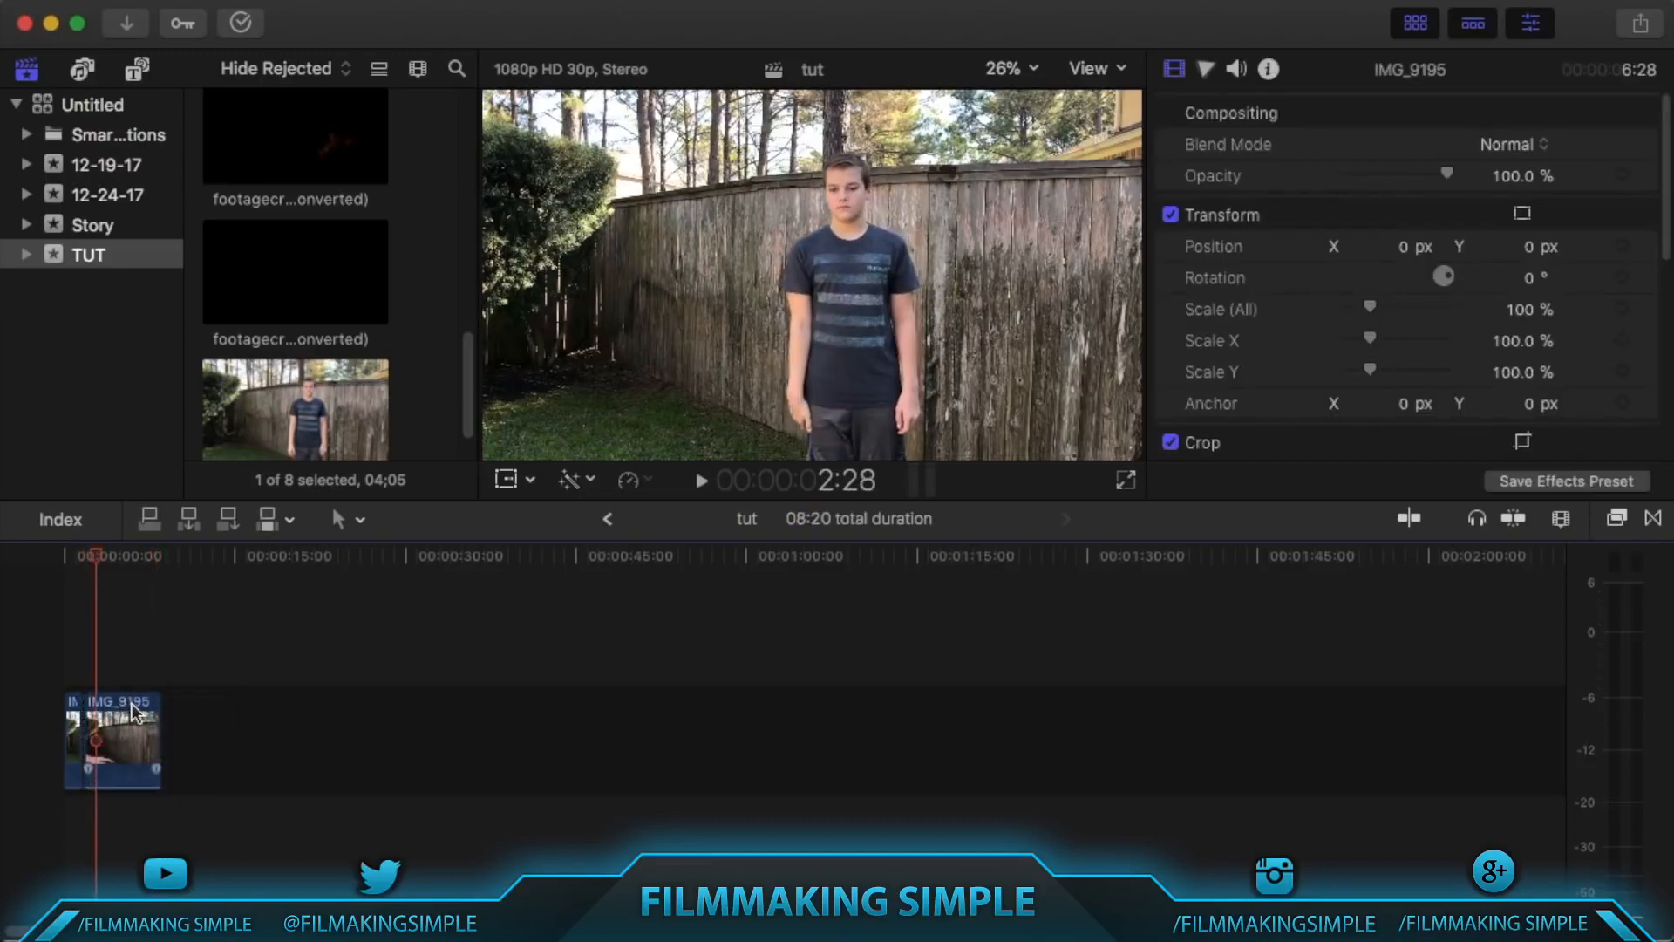
pyautogui.press('Left')
pyautogui.press('Left')
pyautogui.press('Left')
pyautogui.press('Left')
pyautogui.press('Left')
pyautogui.press('Left')
pyautogui.press('Left')
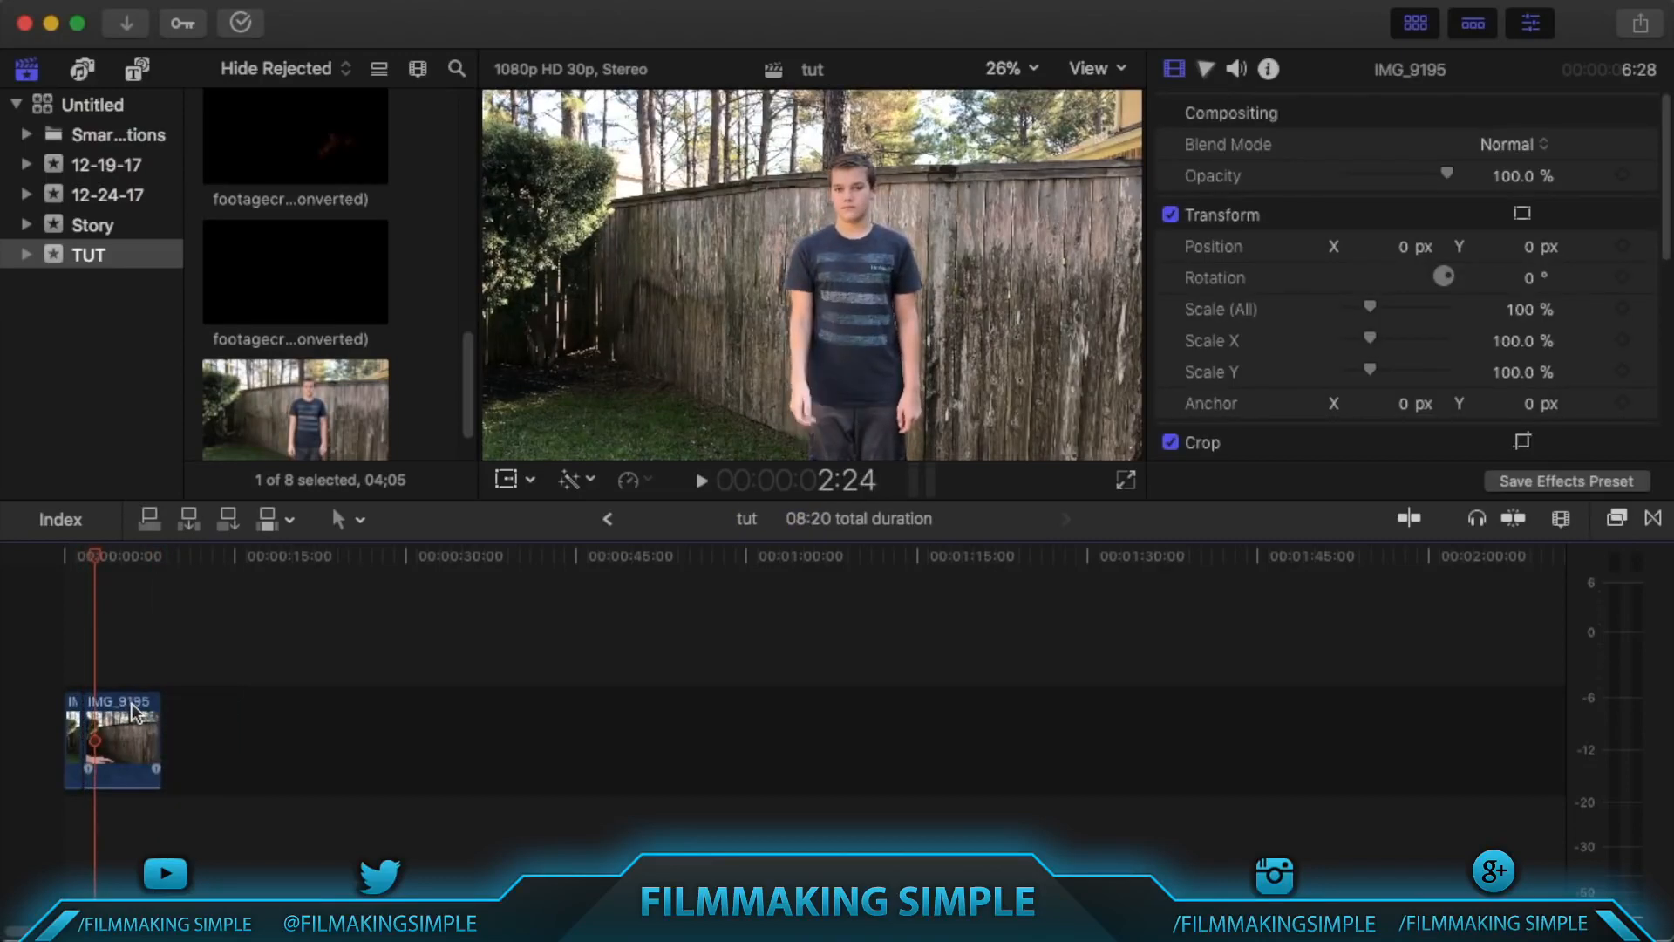
pyautogui.press('Left')
pyautogui.press('Left')
pyautogui.press('Left')
pyautogui.press('Left')
pyautogui.press('Left')
pyautogui.press('Left')
pyautogui.press('Left')
pyautogui.press('Left')
pyautogui.press('Left')
pyautogui.press('Left')
pyautogui.press('Left')
pyautogui.press('Left')
pyautogui.press('Left')
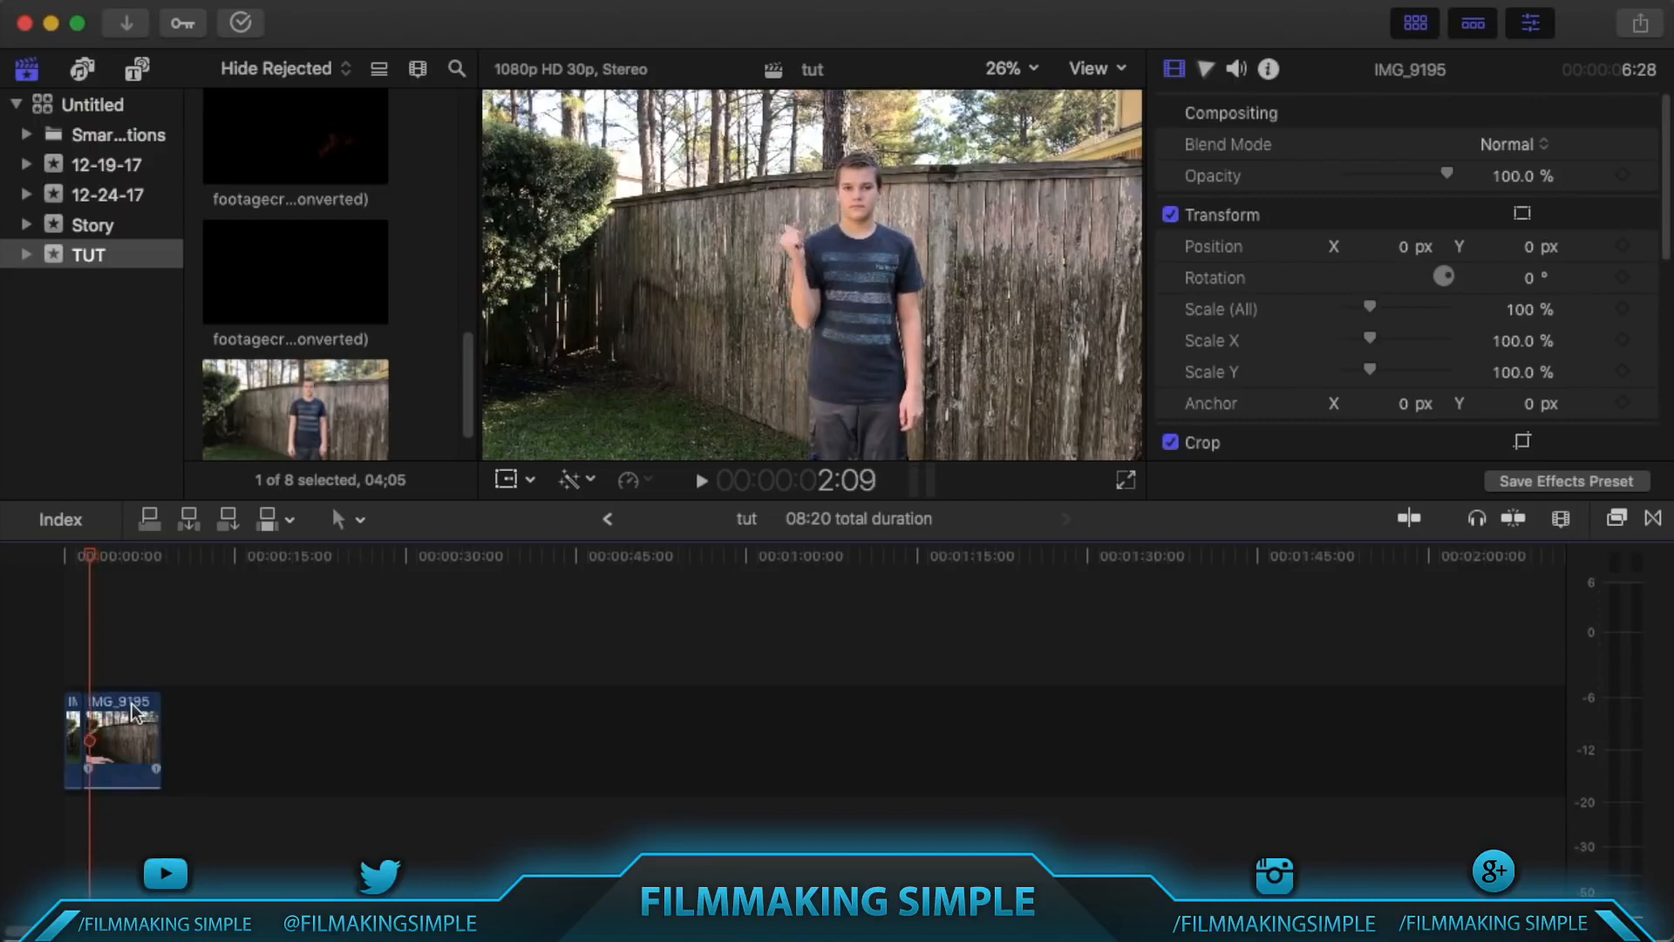
pyautogui.press('space')
pyautogui.press('space')
pyautogui.press('Left')
pyautogui.press('Left')
pyautogui.press('Left')
pyautogui.press('Left')
pyautogui.press('Left')
pyautogui.press('Left')
pyautogui.press('Left')
pyautogui.press('Left')
pyautogui.press('Left')
pyautogui.press('Left')
pyautogui.press('Left')
pyautogui.press('Left')
pyautogui.press('Left')
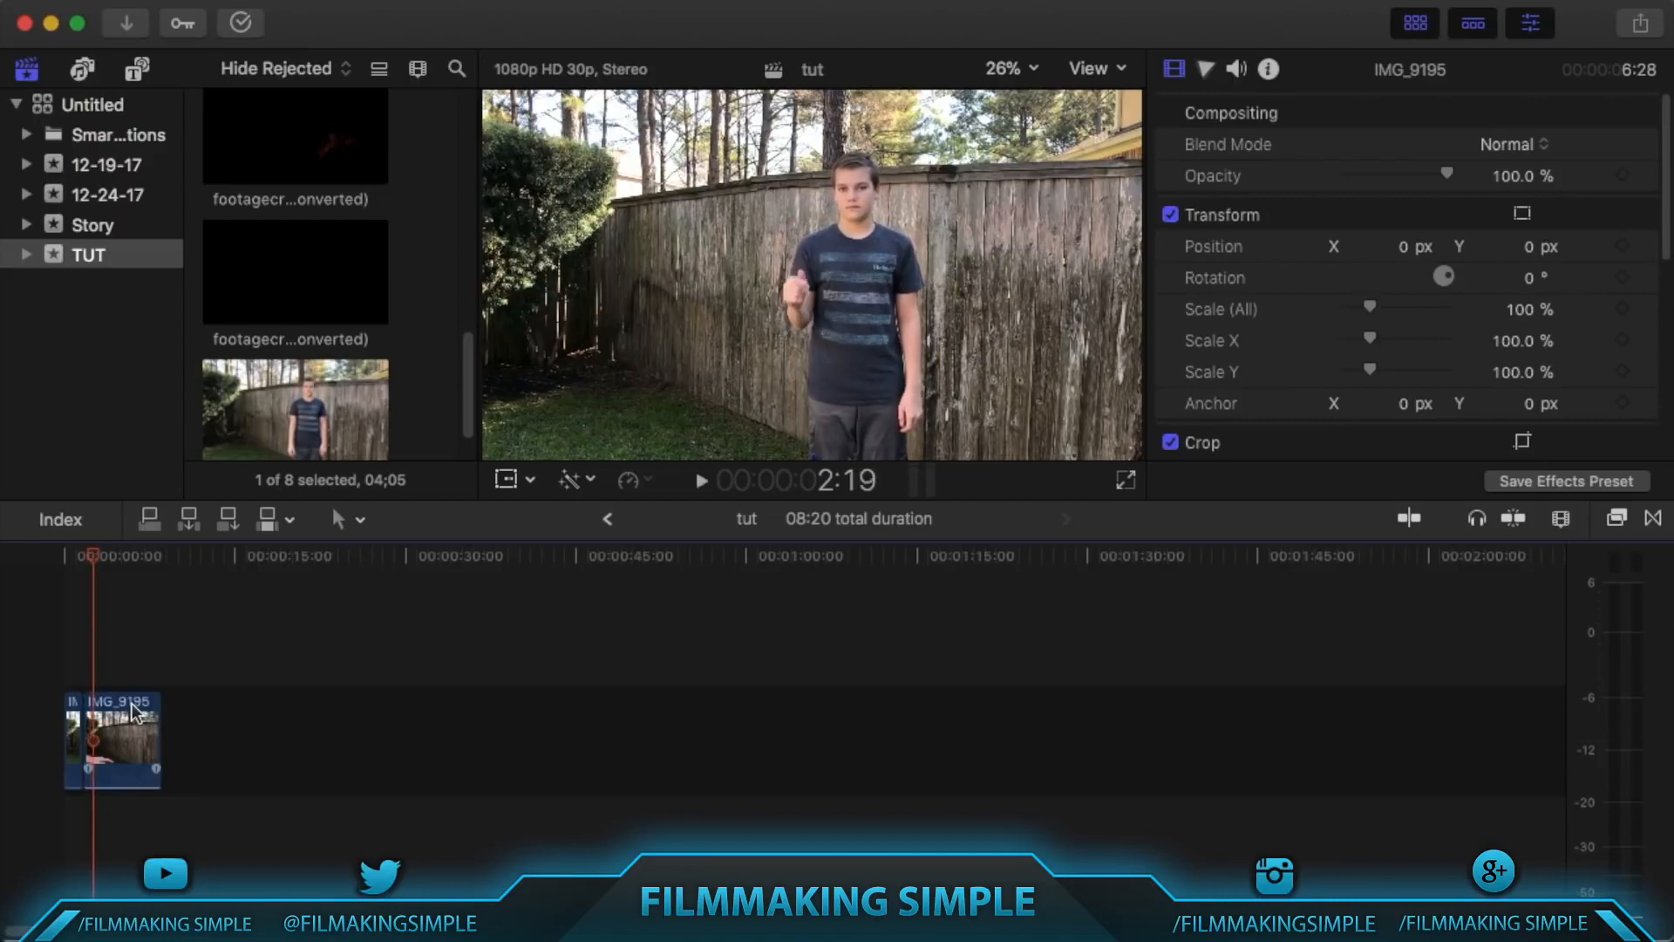
pyautogui.press('Left')
pyautogui.press('Left')
pyautogui.press('Left')
pyautogui.press('Left')
pyautogui.press('Left')
pyautogui.press('Left')
pyautogui.press('Left')
pyautogui.press('Left')
pyautogui.press('Left')
pyautogui.press('Left')
pyautogui.press('Left')
pyautogui.press('Left')
pyautogui.press('Left')
pyautogui.press('Left')
pyautogui.press('Left')
pyautogui.press('Left')
pyautogui.press('Left')
pyautogui.press('Left')
pyautogui.press('Left')
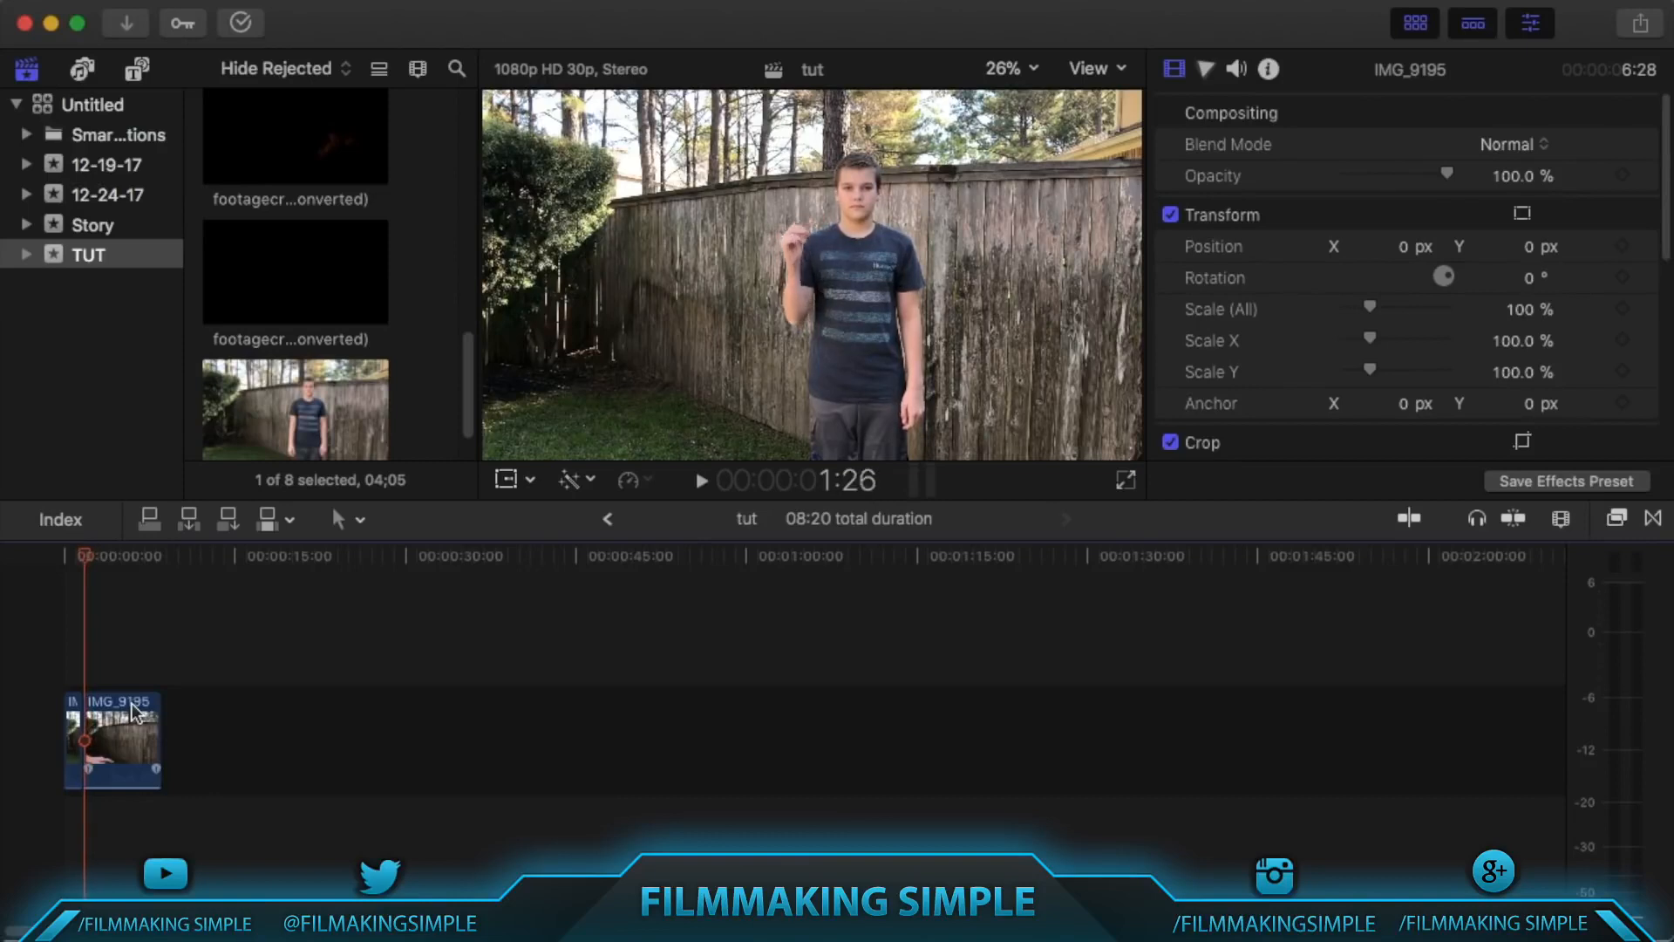
pyautogui.press('space')
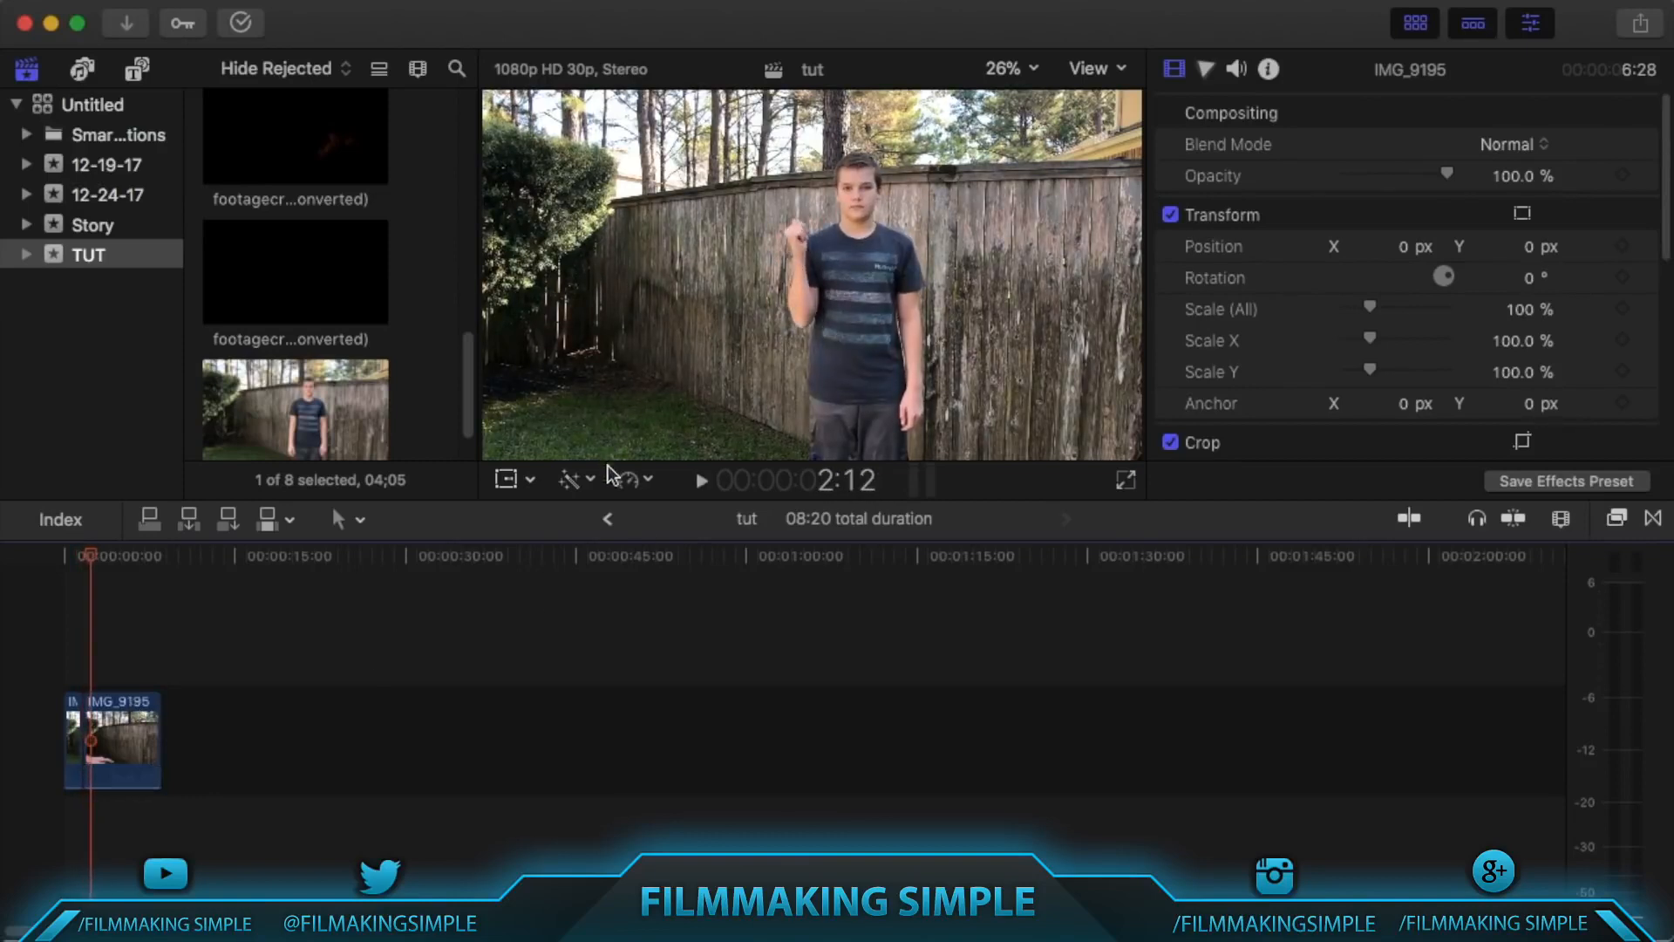
# Add a Hold speed segment at the playhead and extend it until the clip lasts 53:17.
pyautogui.click(627, 478)
pyautogui.click(678, 572)
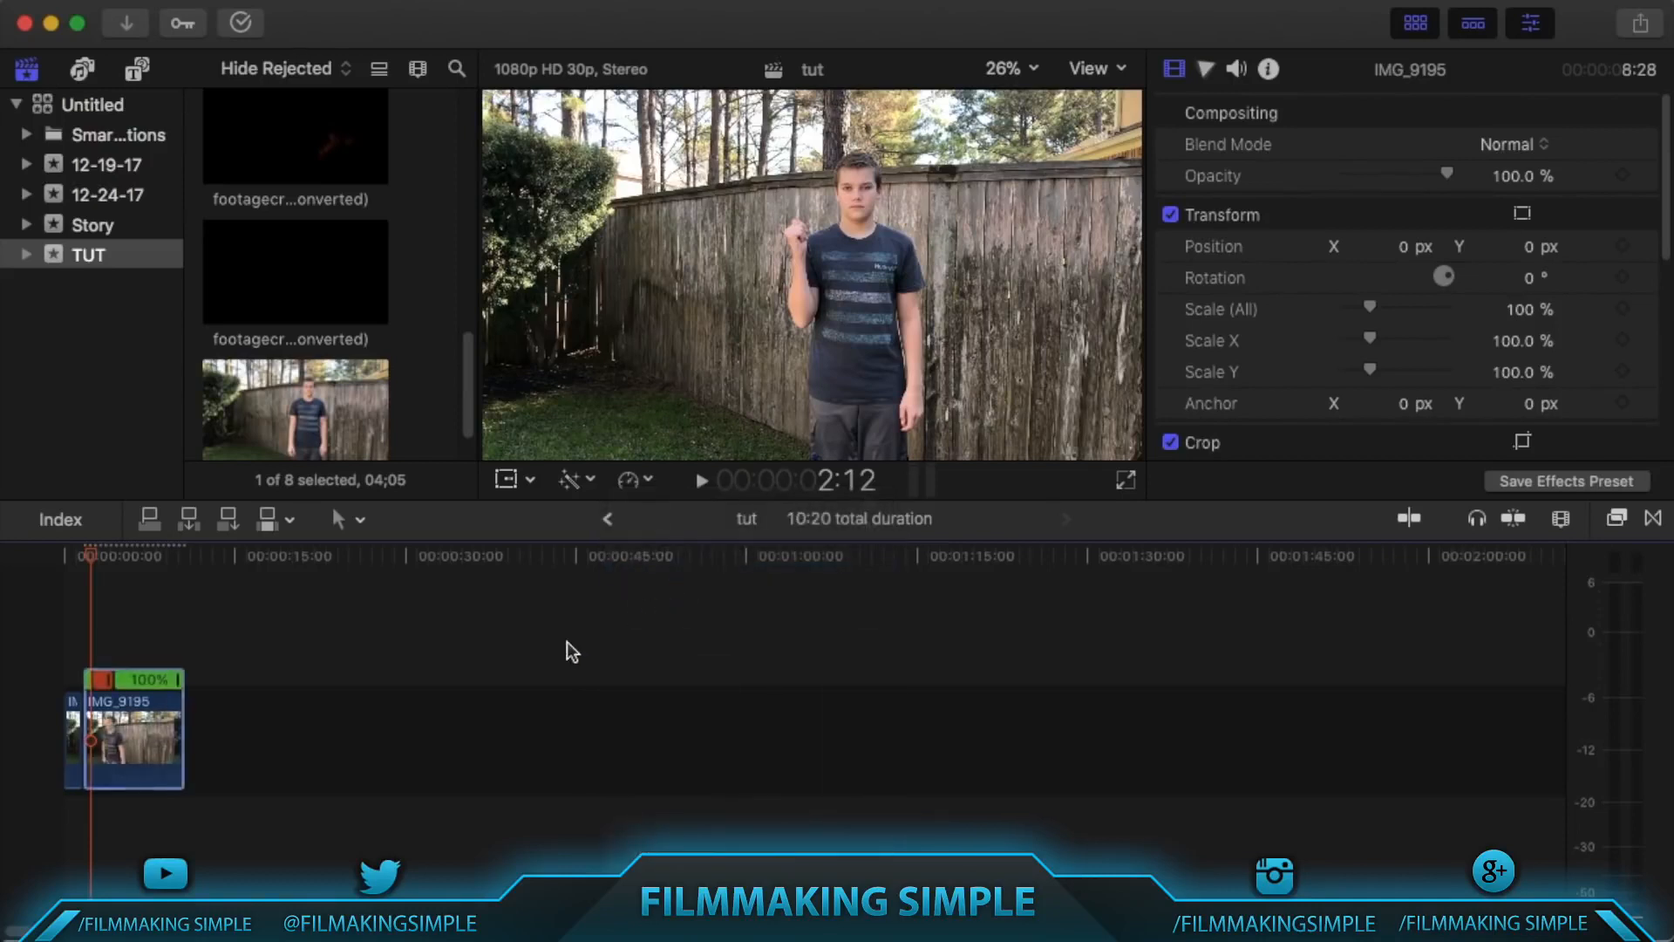
pyautogui.moveTo(109, 681); pyautogui.dragTo(705, 737)
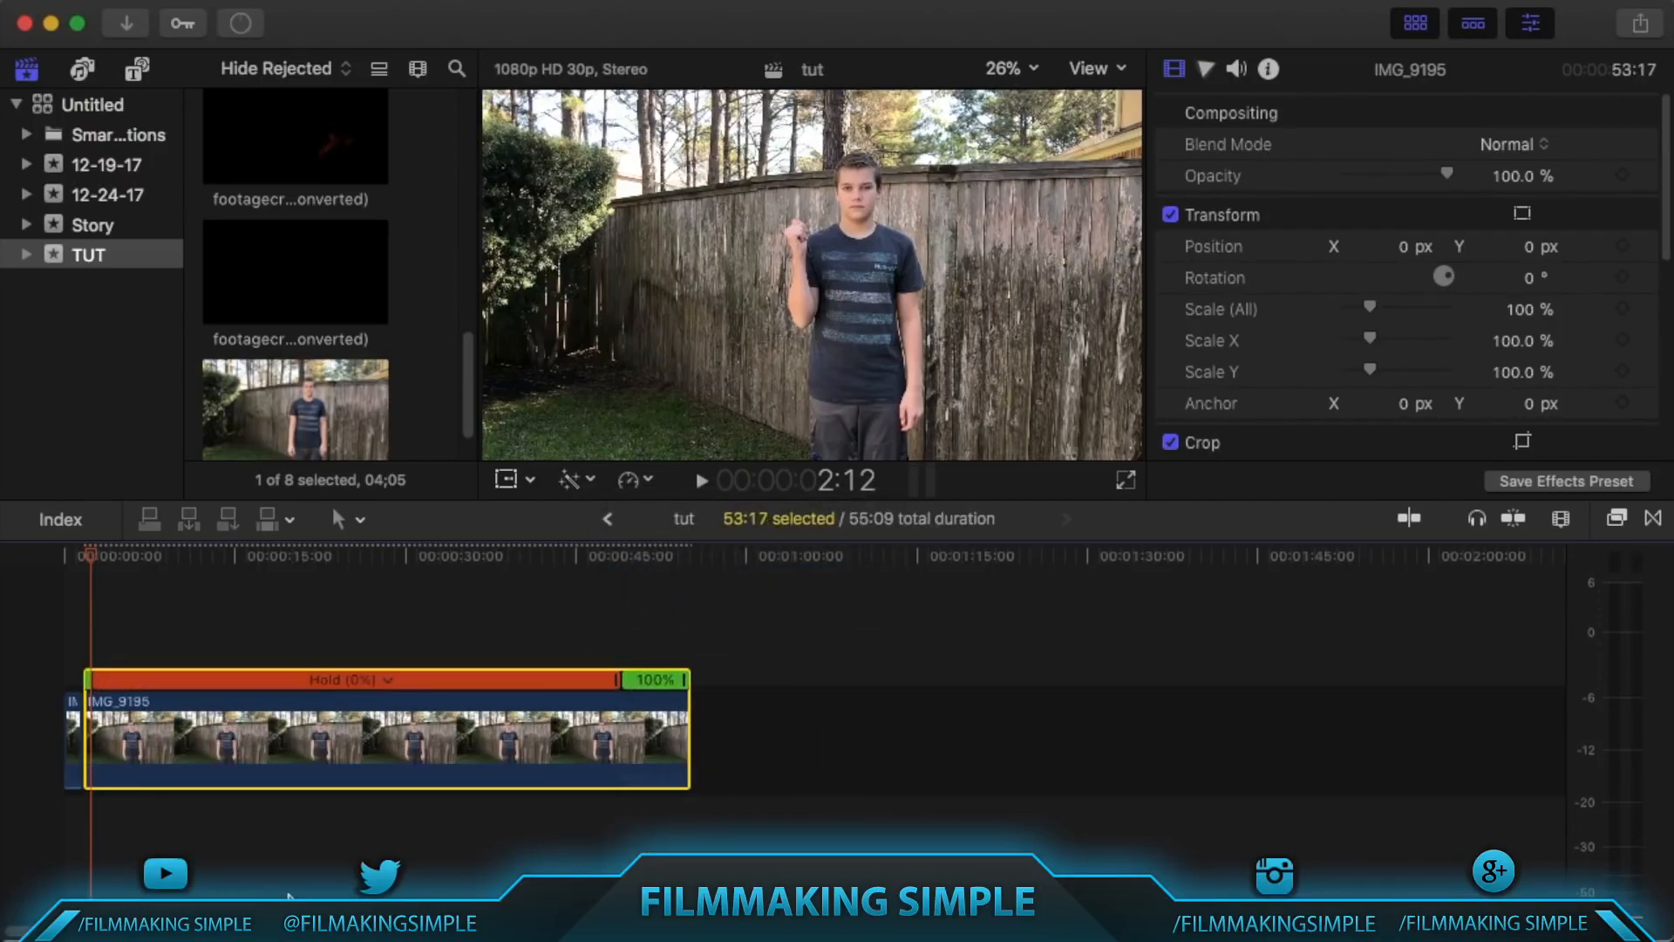
# Split the retimed IMG_9195 clip with the Blade at 2:12, where the hold segment begins.
pyautogui.press('super+equal')
pyautogui.hscroll(-1, 56, 886)
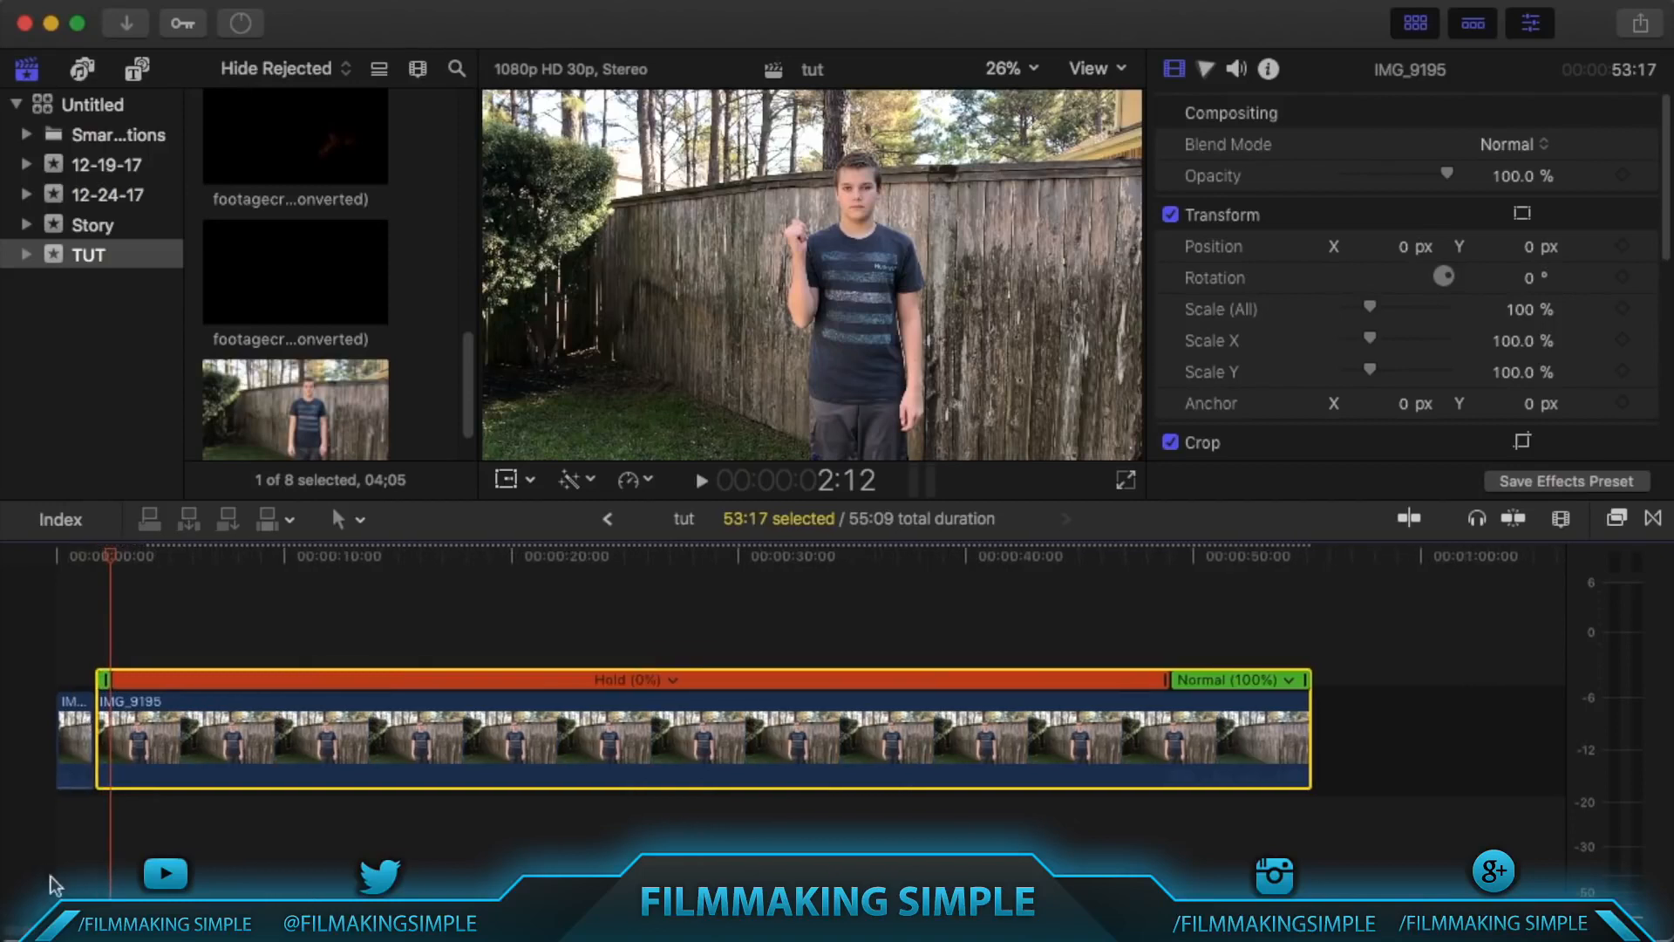
pyautogui.press('b')
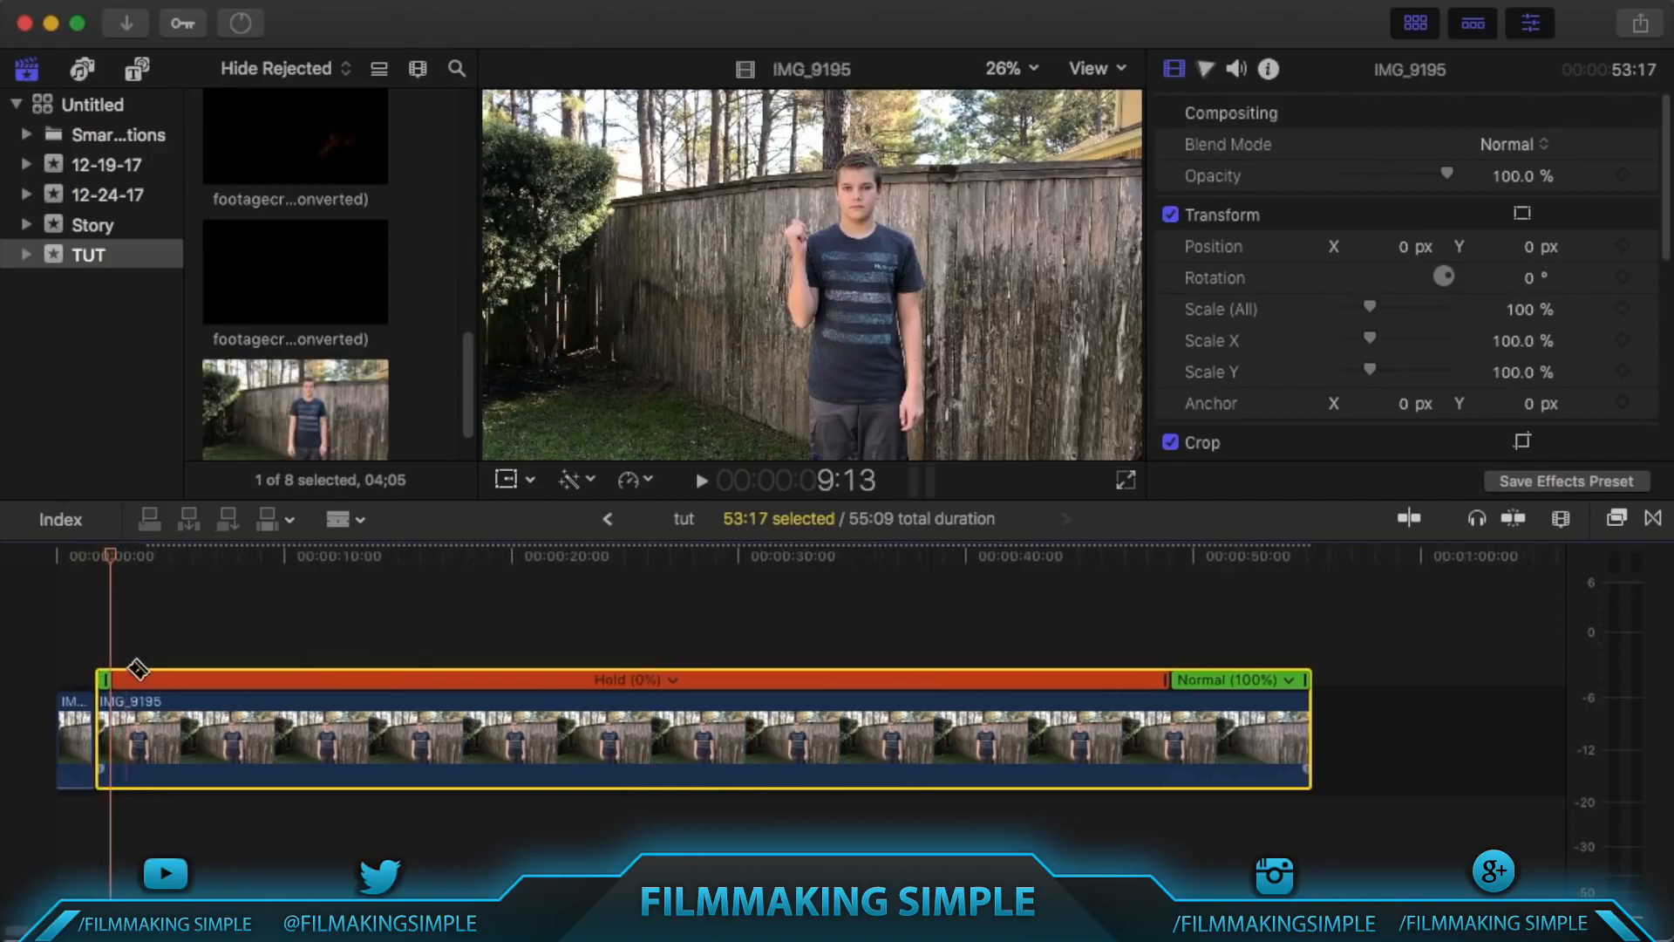
pyautogui.click(120, 716)
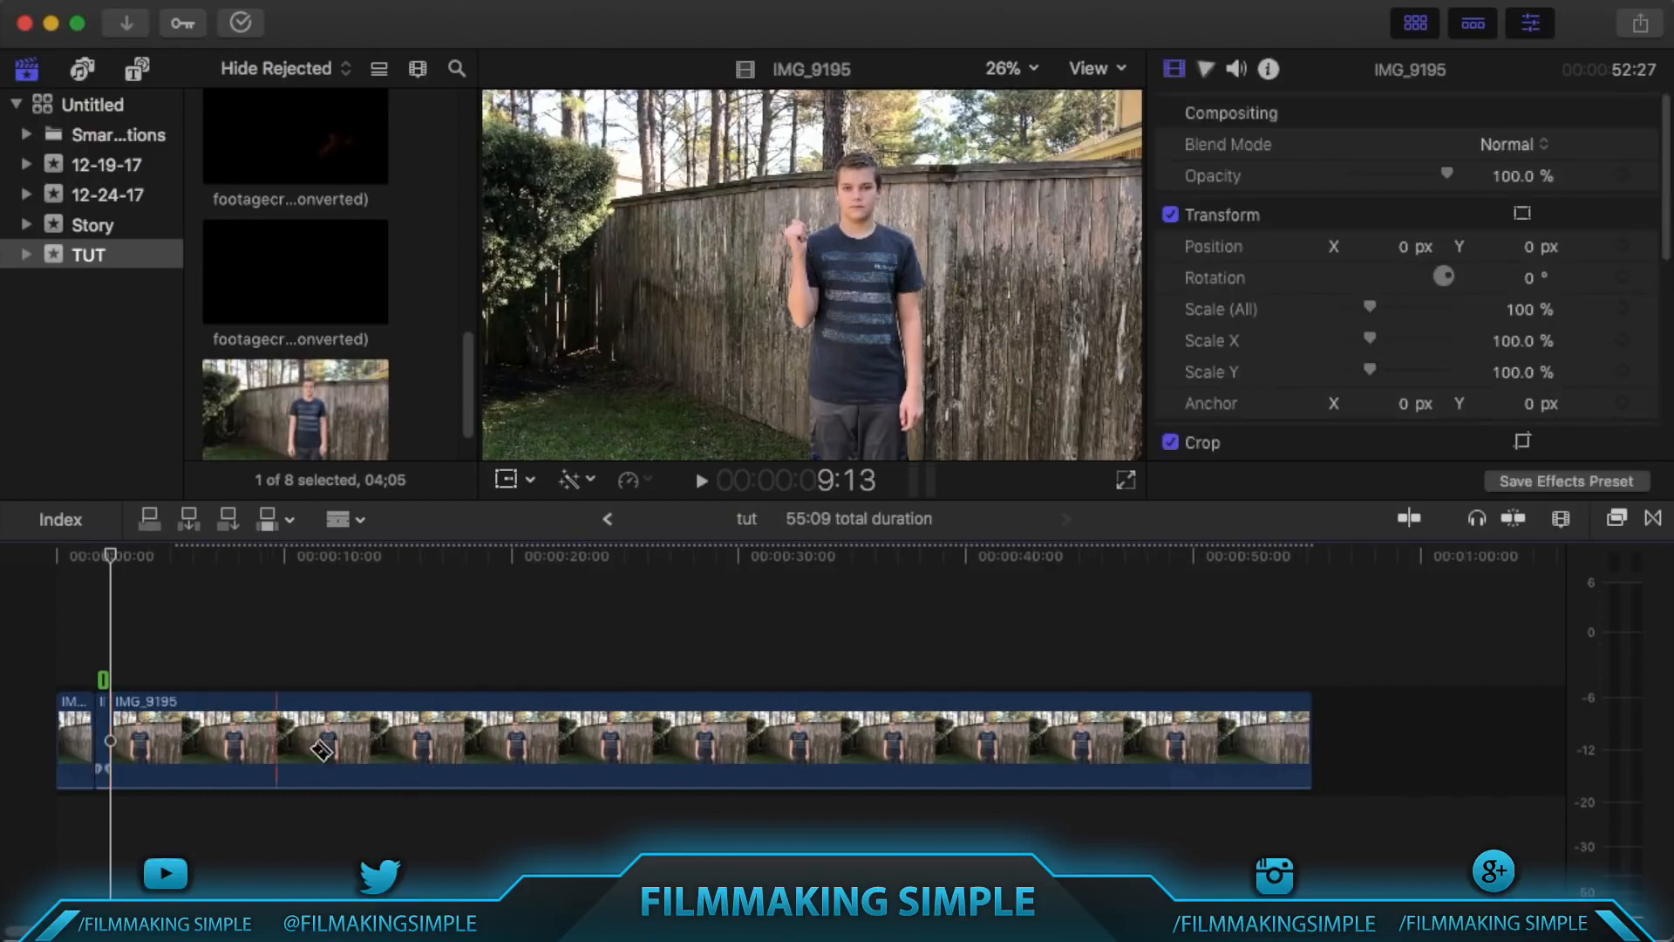
# Split the frozen clip at about 24 seconds and delete the remainder after the cut.
pyautogui.click(612, 749)
pyautogui.press('a')
pyautogui.click(776, 749)
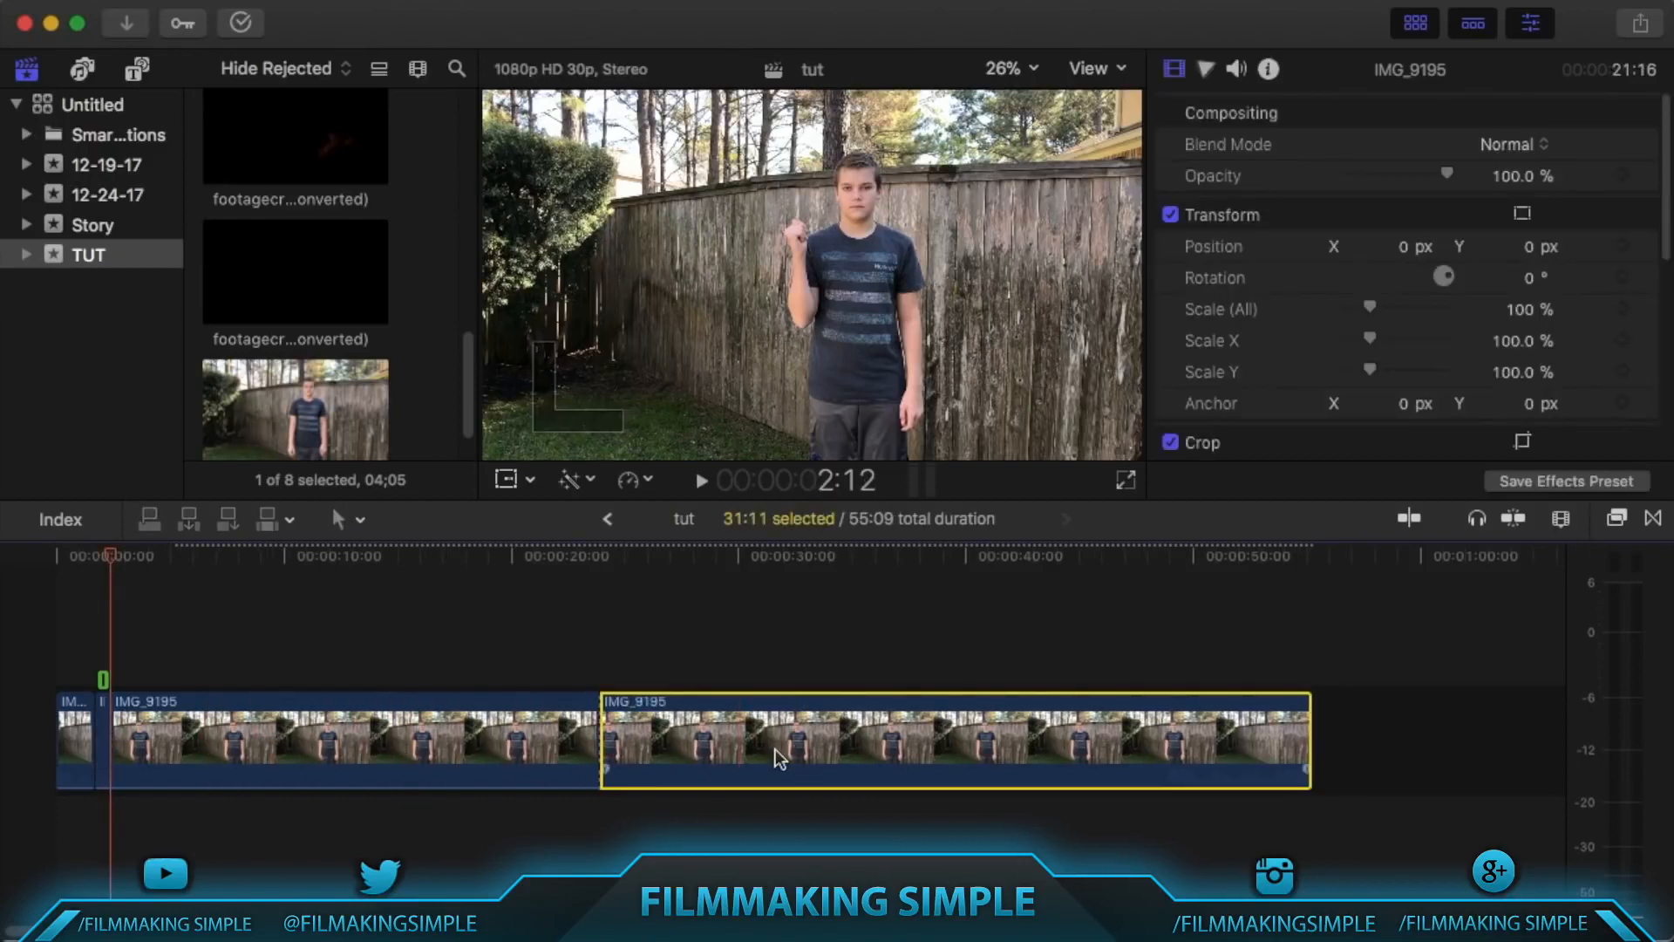
pyautogui.press('Delete')
# Move the opening empty-fence clip below the frozen clip as a connected clip and play the timeline from the start.
pyautogui.moveTo(80, 735); pyautogui.dragTo(96, 869)
pyautogui.click(54, 624)
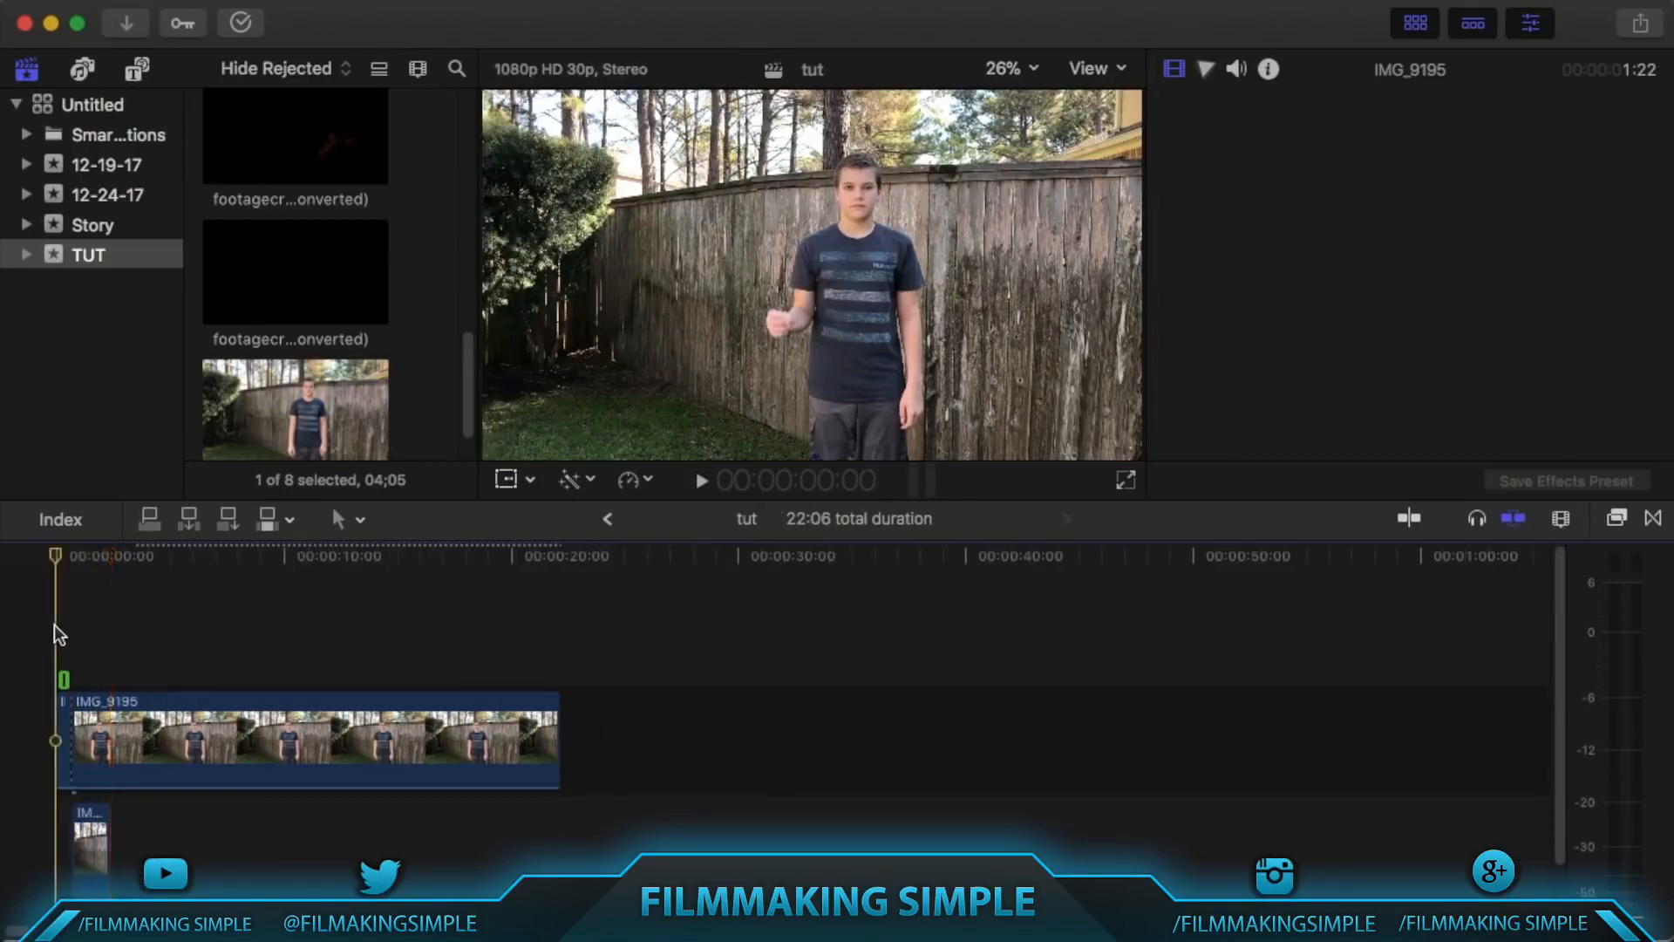
pyautogui.press('space')
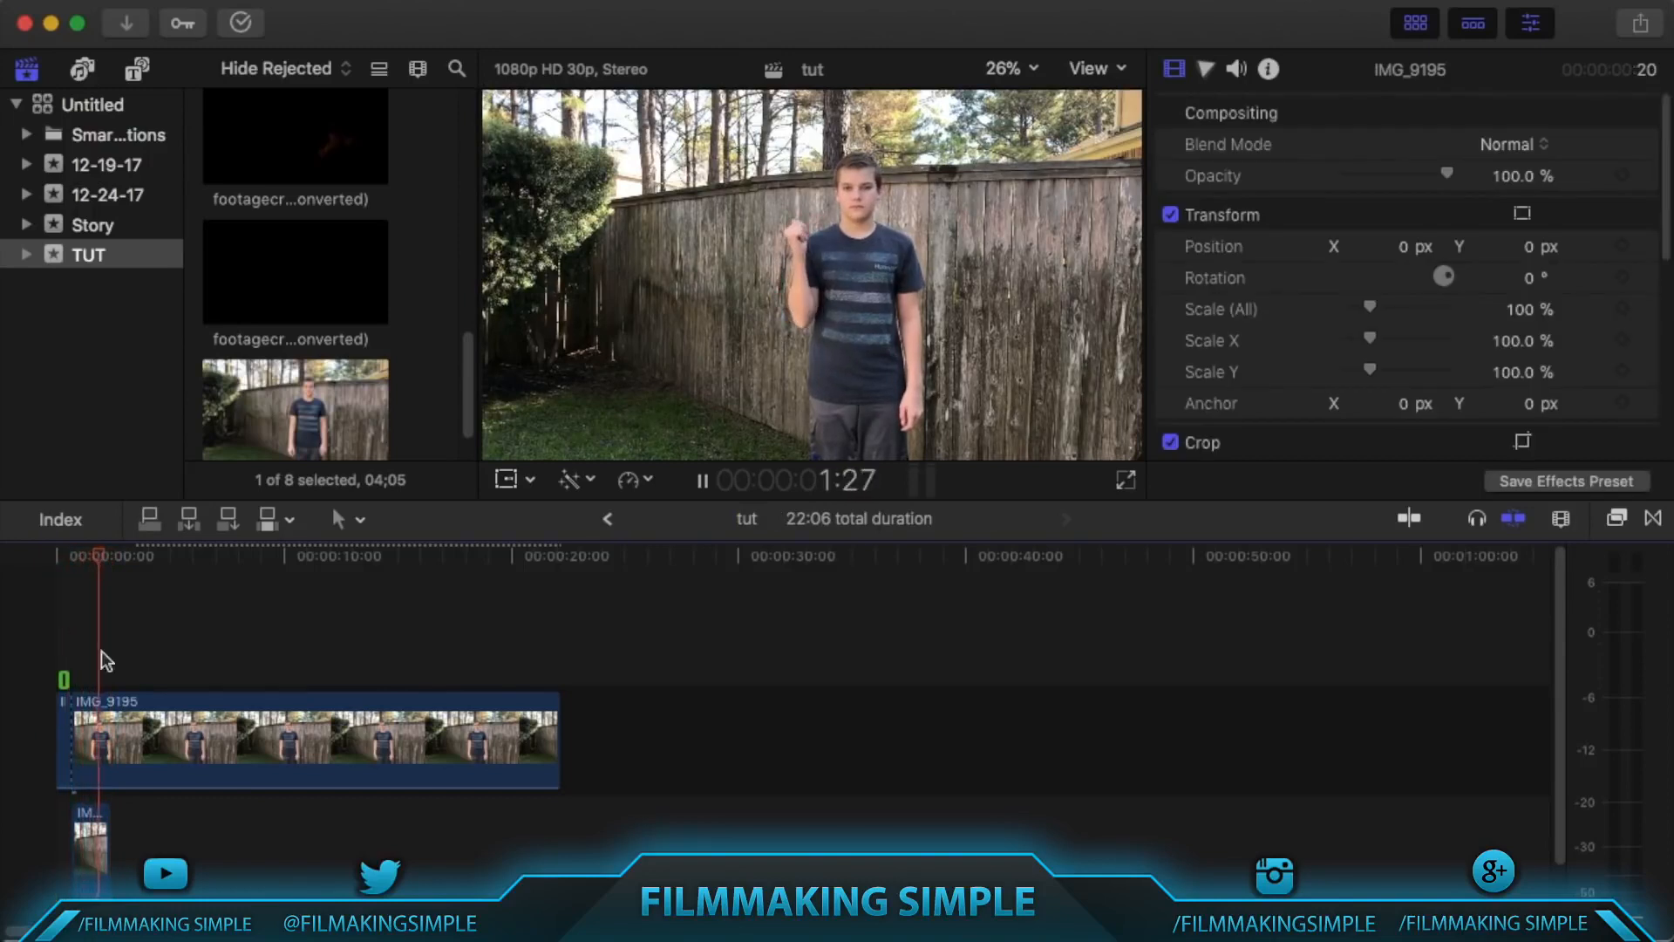
pyautogui.press('space')
# Apply the Draw Mask effect from the Masks category to the frozen IMG_9195 clip.
pyautogui.moveTo(101, 554); pyautogui.dragTo(92, 629)
pyautogui.click(179, 768)
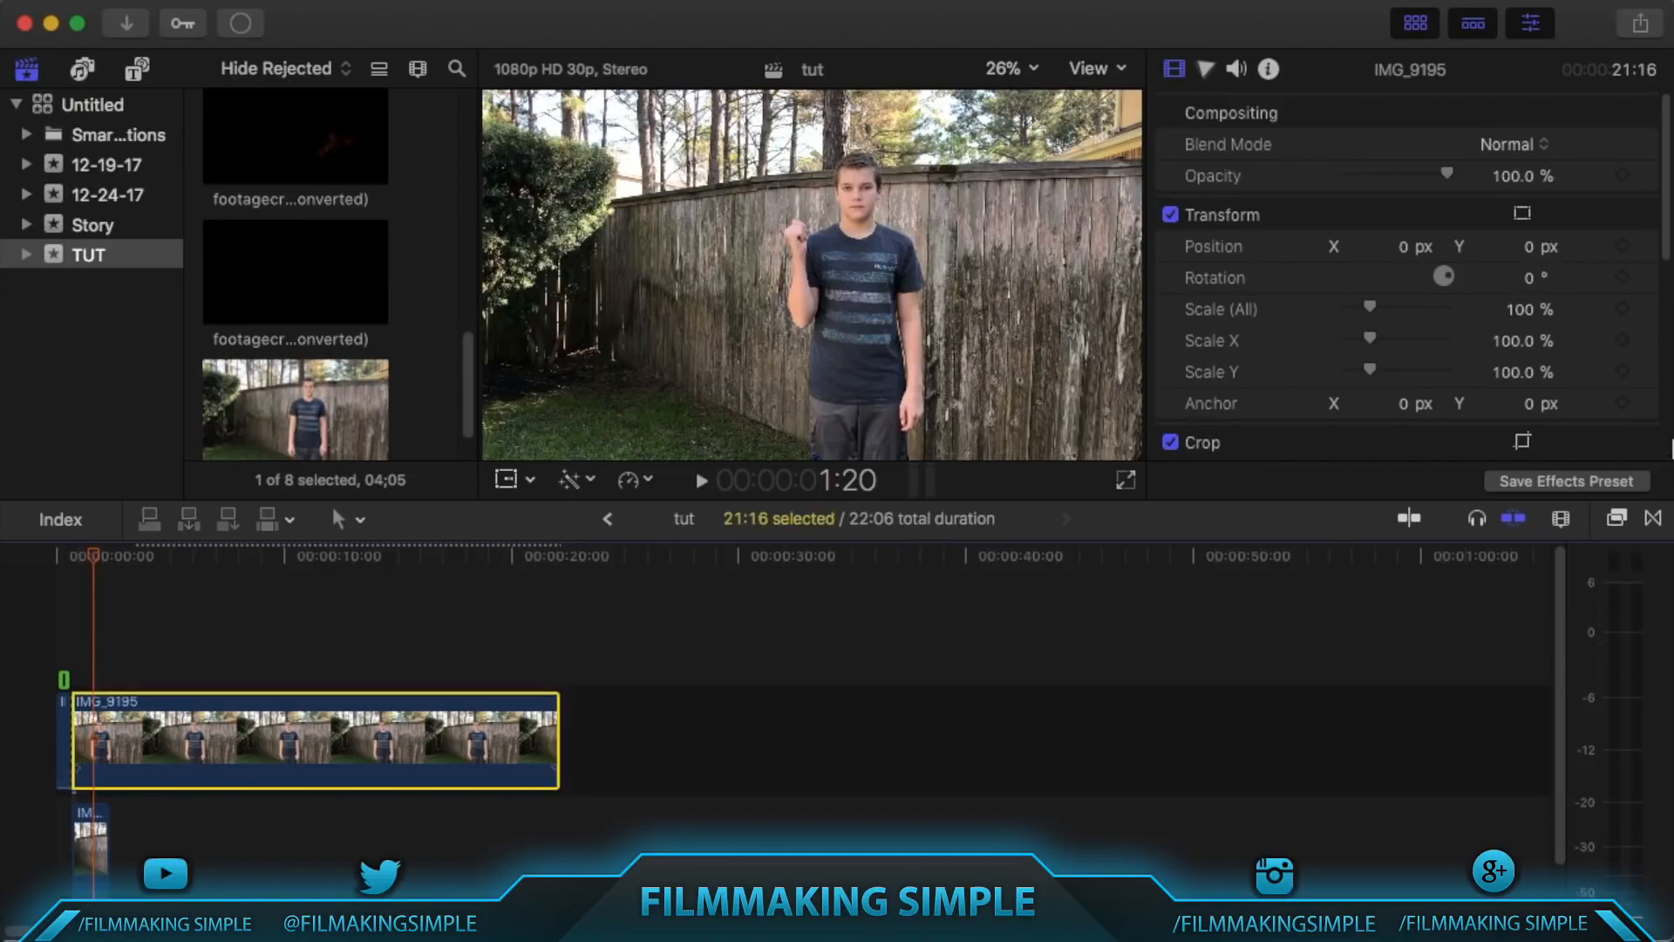
pyautogui.click(1615, 520)
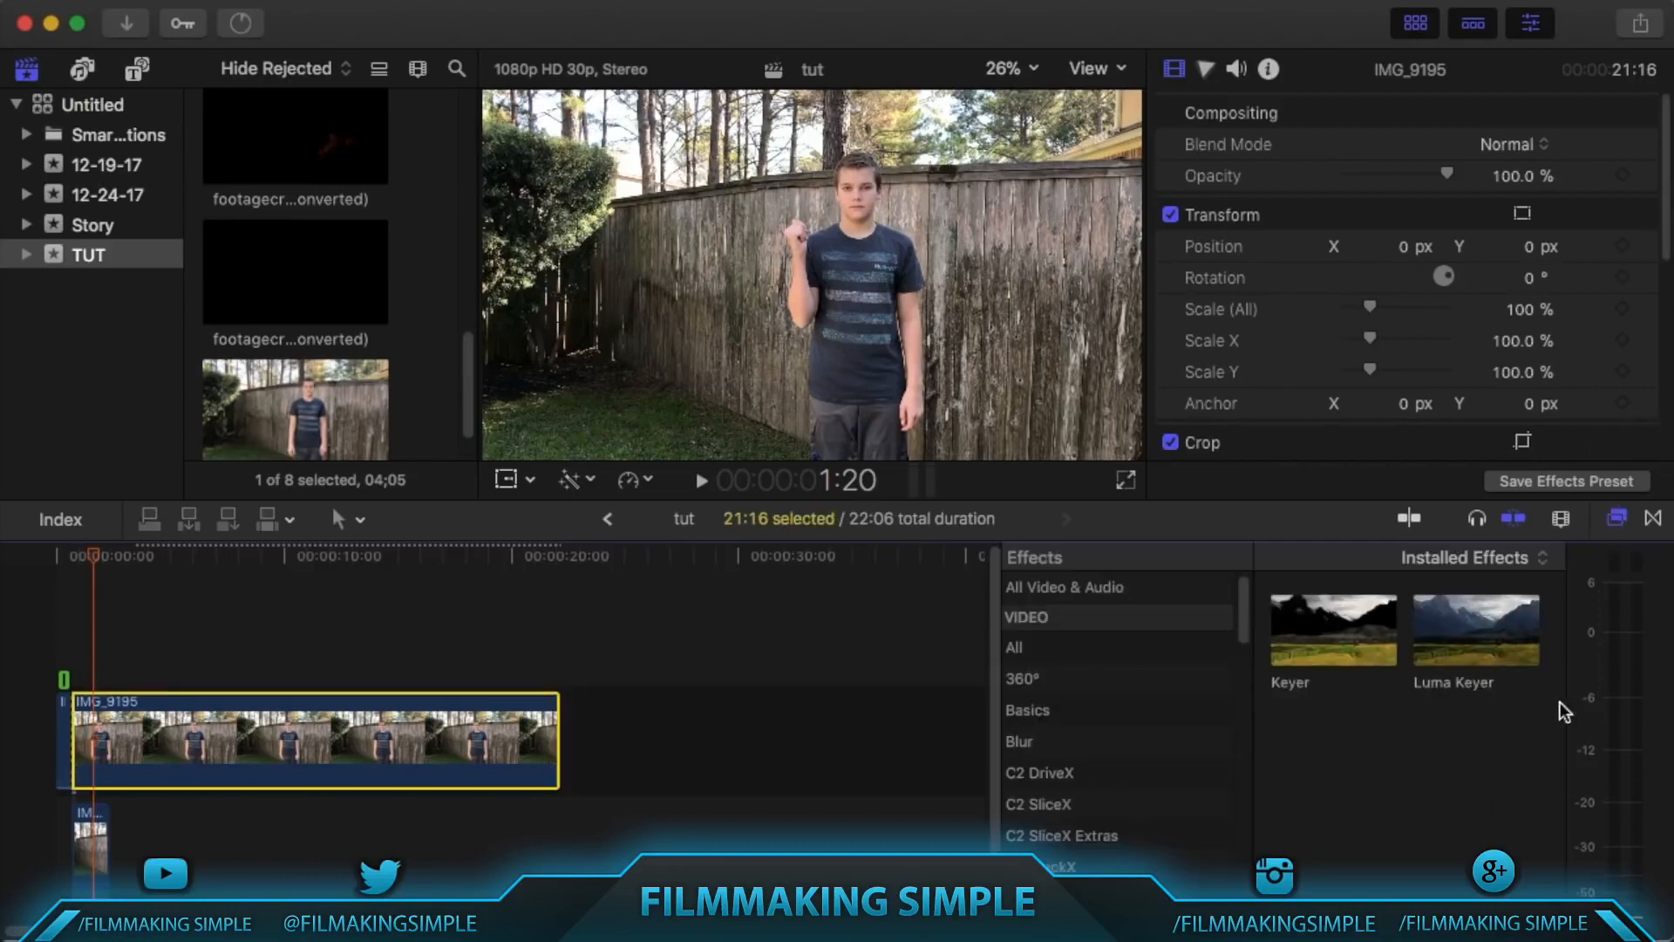
pyautogui.scroll(-6, 1084, 750)
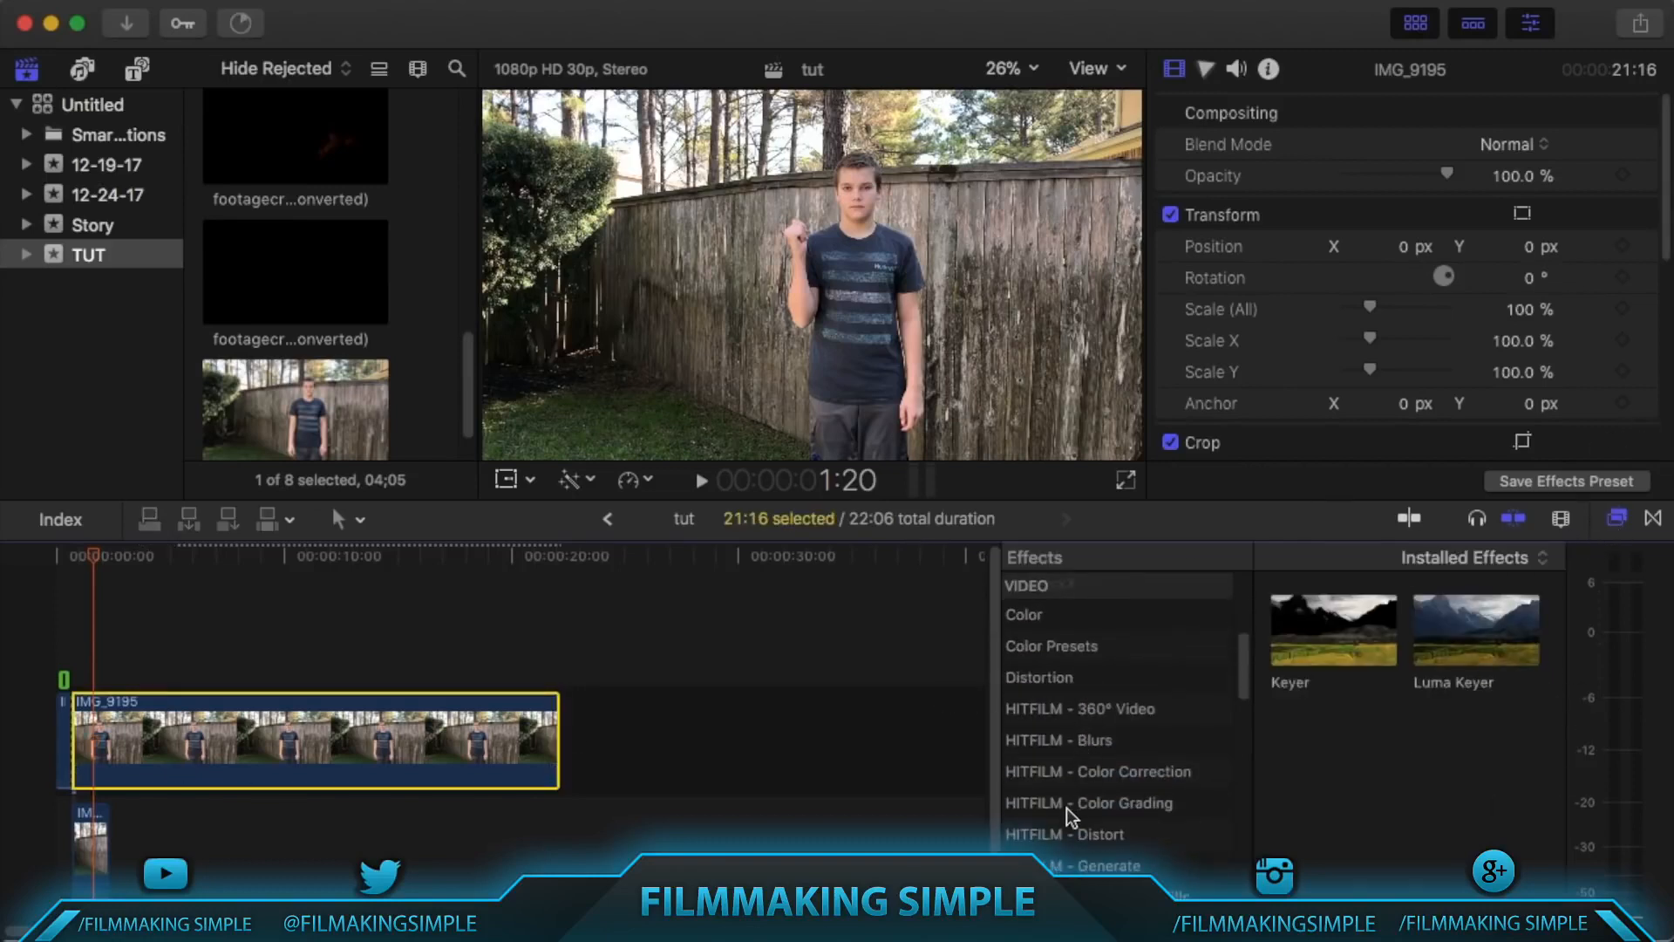
pyautogui.scroll(6, 1065, 808)
pyautogui.scroll(-3, 1066, 808)
pyautogui.scroll(-10, 1066, 808)
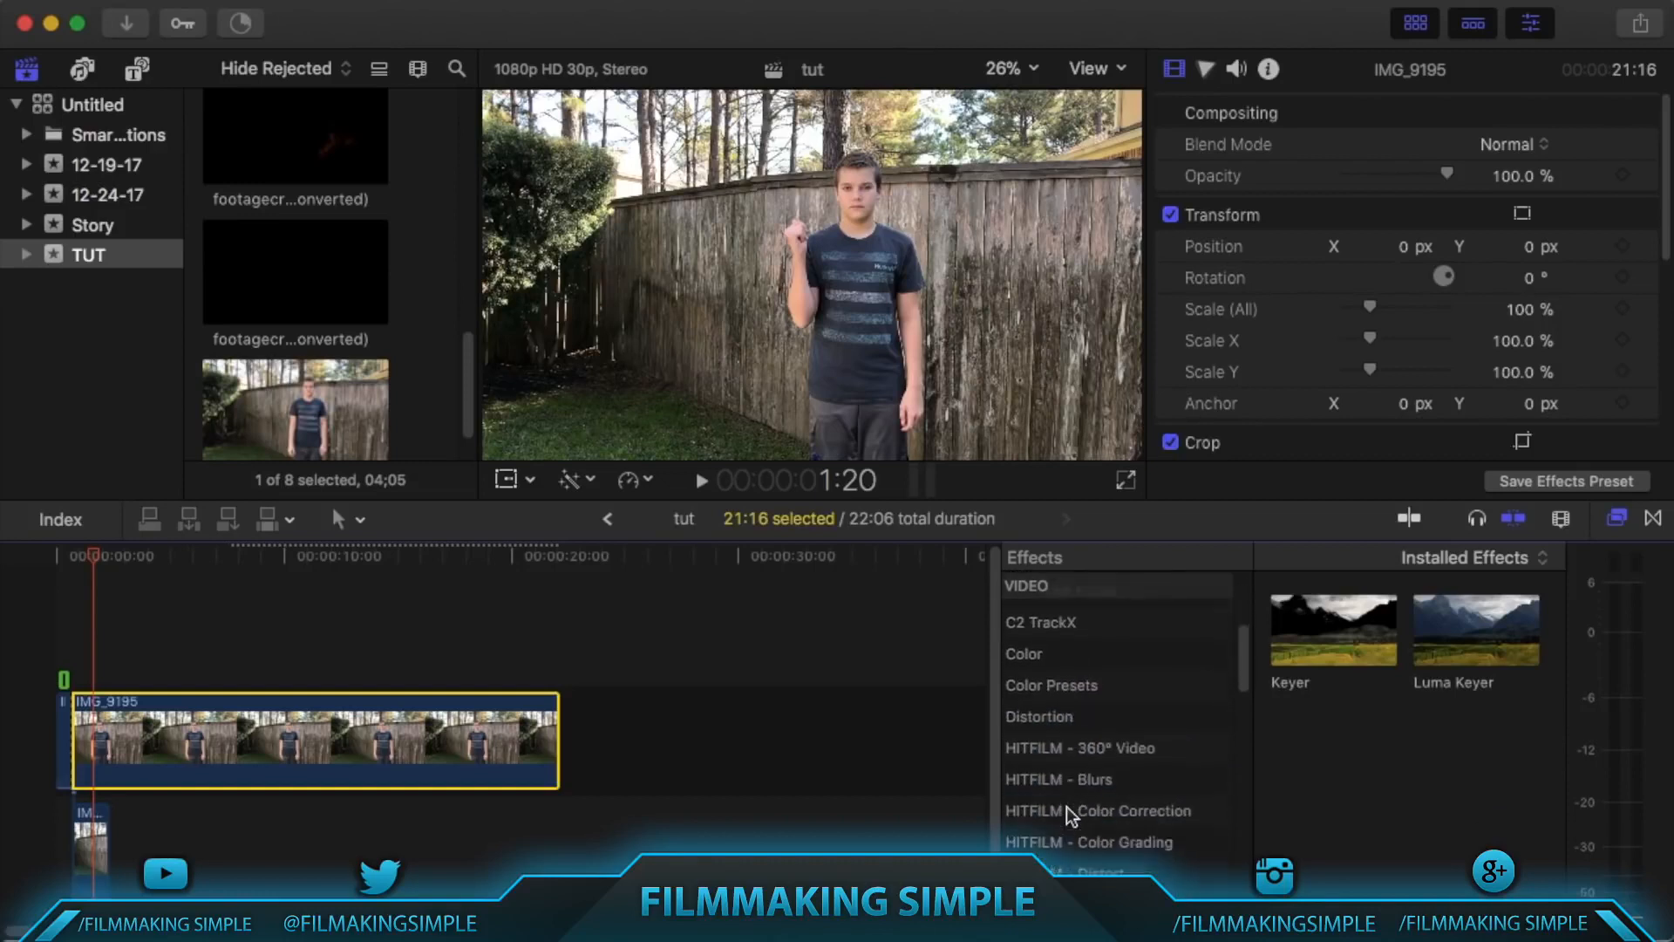
pyautogui.scroll(-3, 1066, 807)
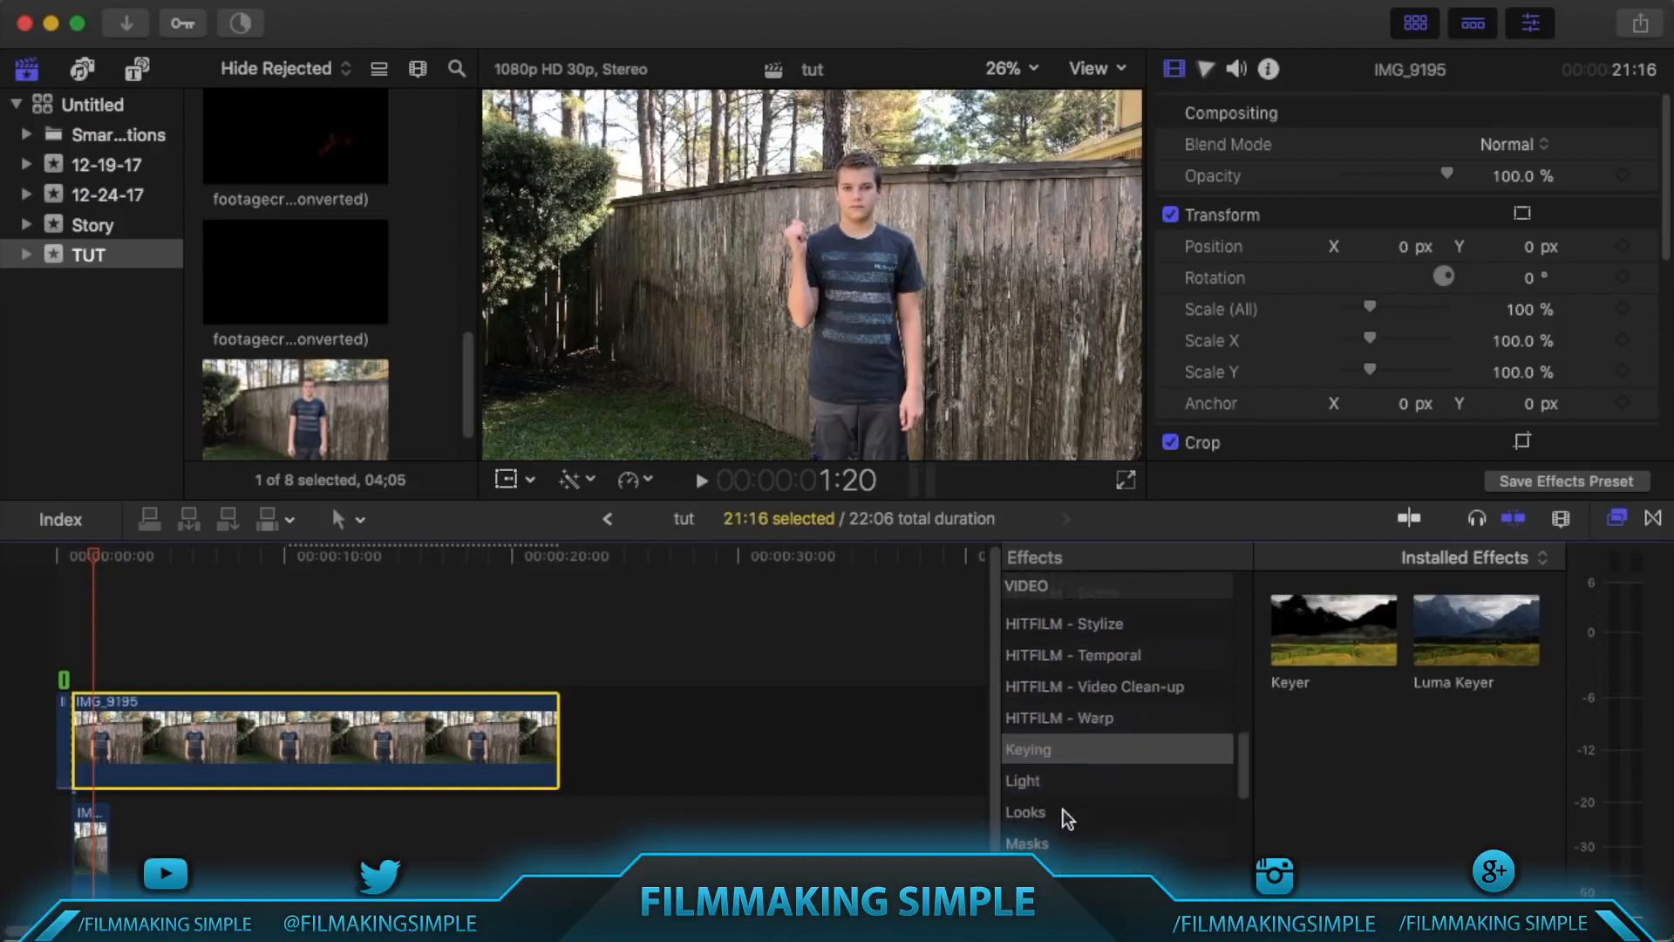
pyautogui.click(1062, 842)
pyautogui.moveTo(1303, 630)
pyautogui.mouseDown()
pyautogui.moveTo(636, 740)
pyautogui.moveTo(497, 841)
pyautogui.moveTo(390, 755)
pyautogui.mouseUp()
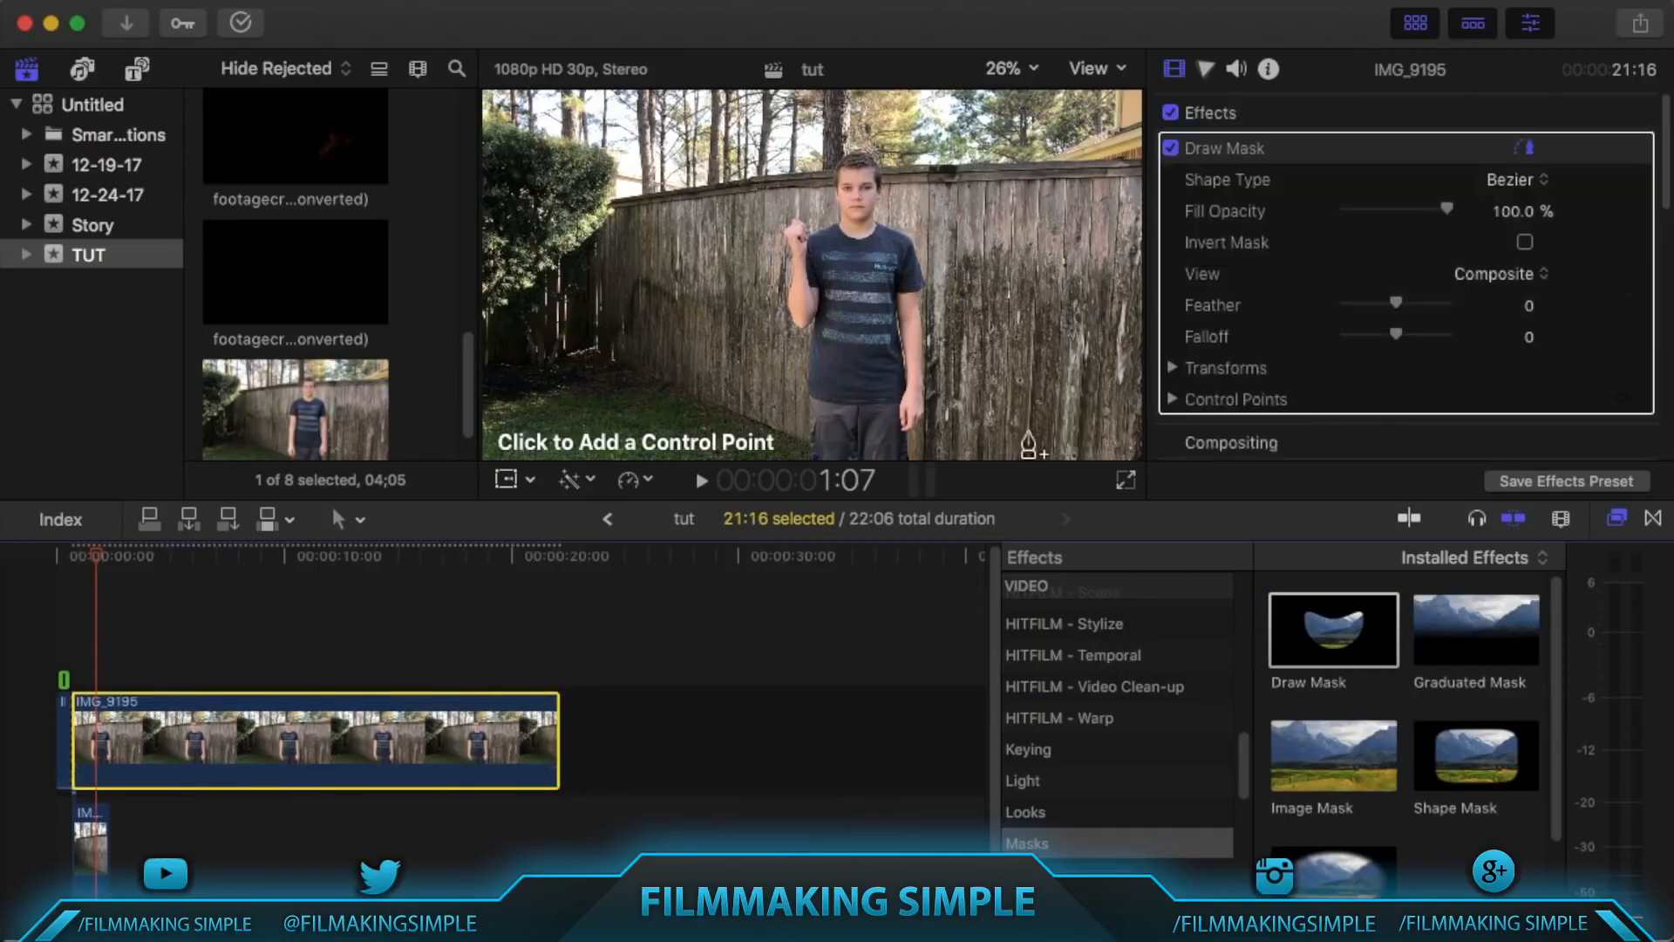
# Enlarge the viewer to full screen and trace a closed mask around the boy's head, raised hand, arms and body.
pyautogui.click(1128, 483)
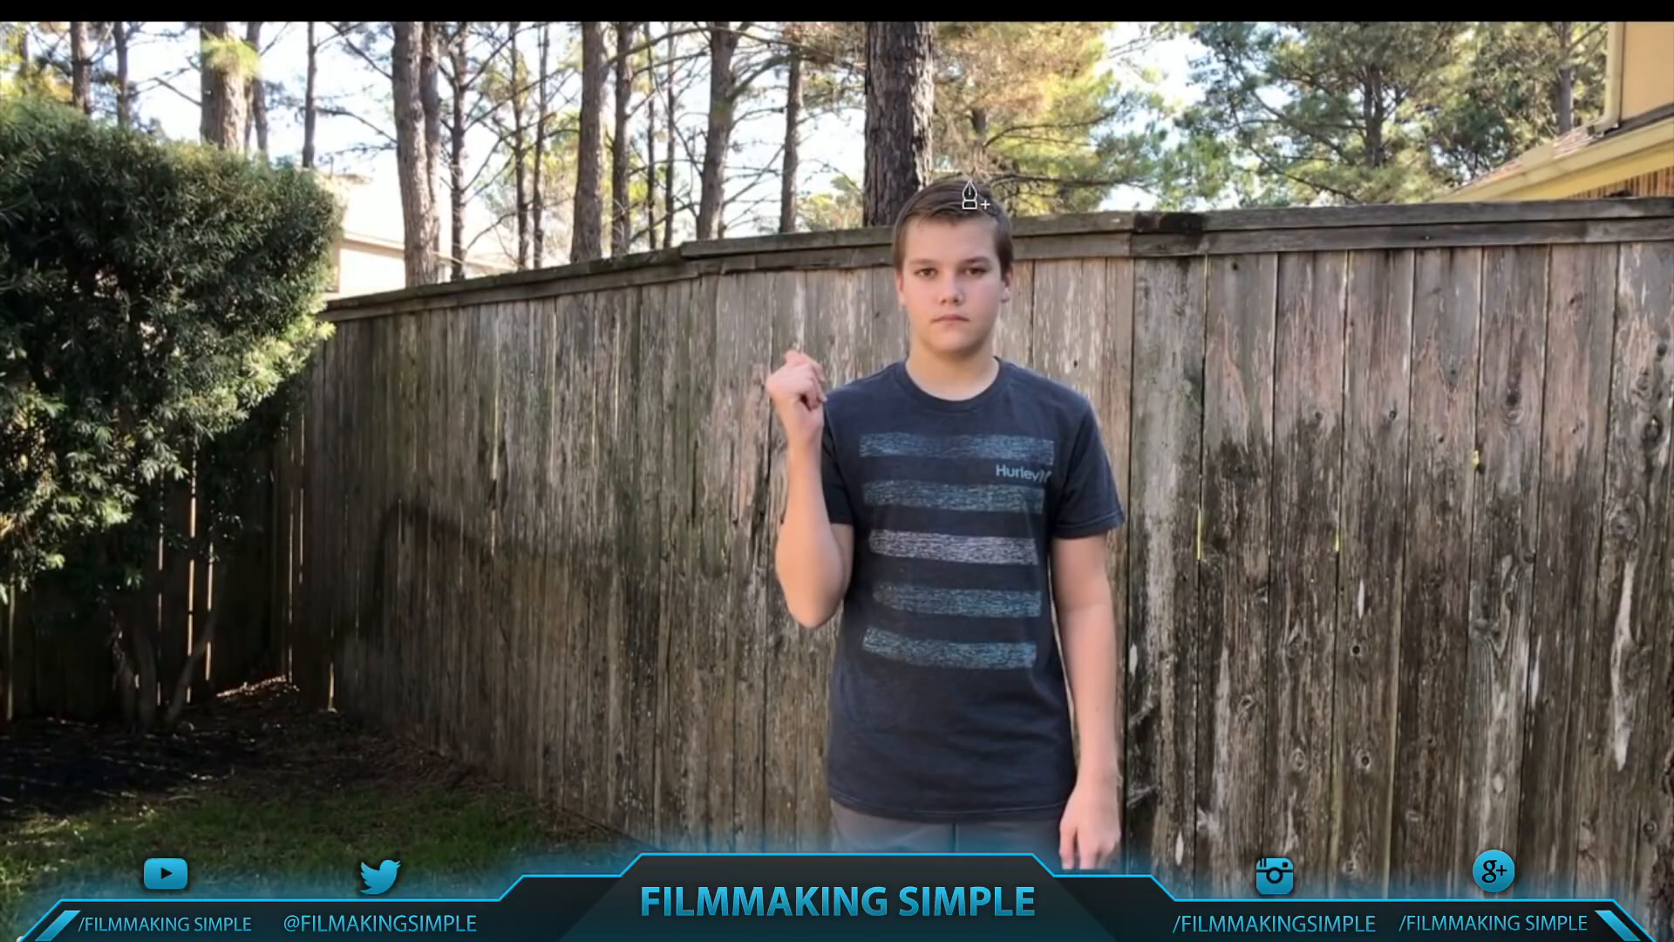
pyautogui.click(947, 179)
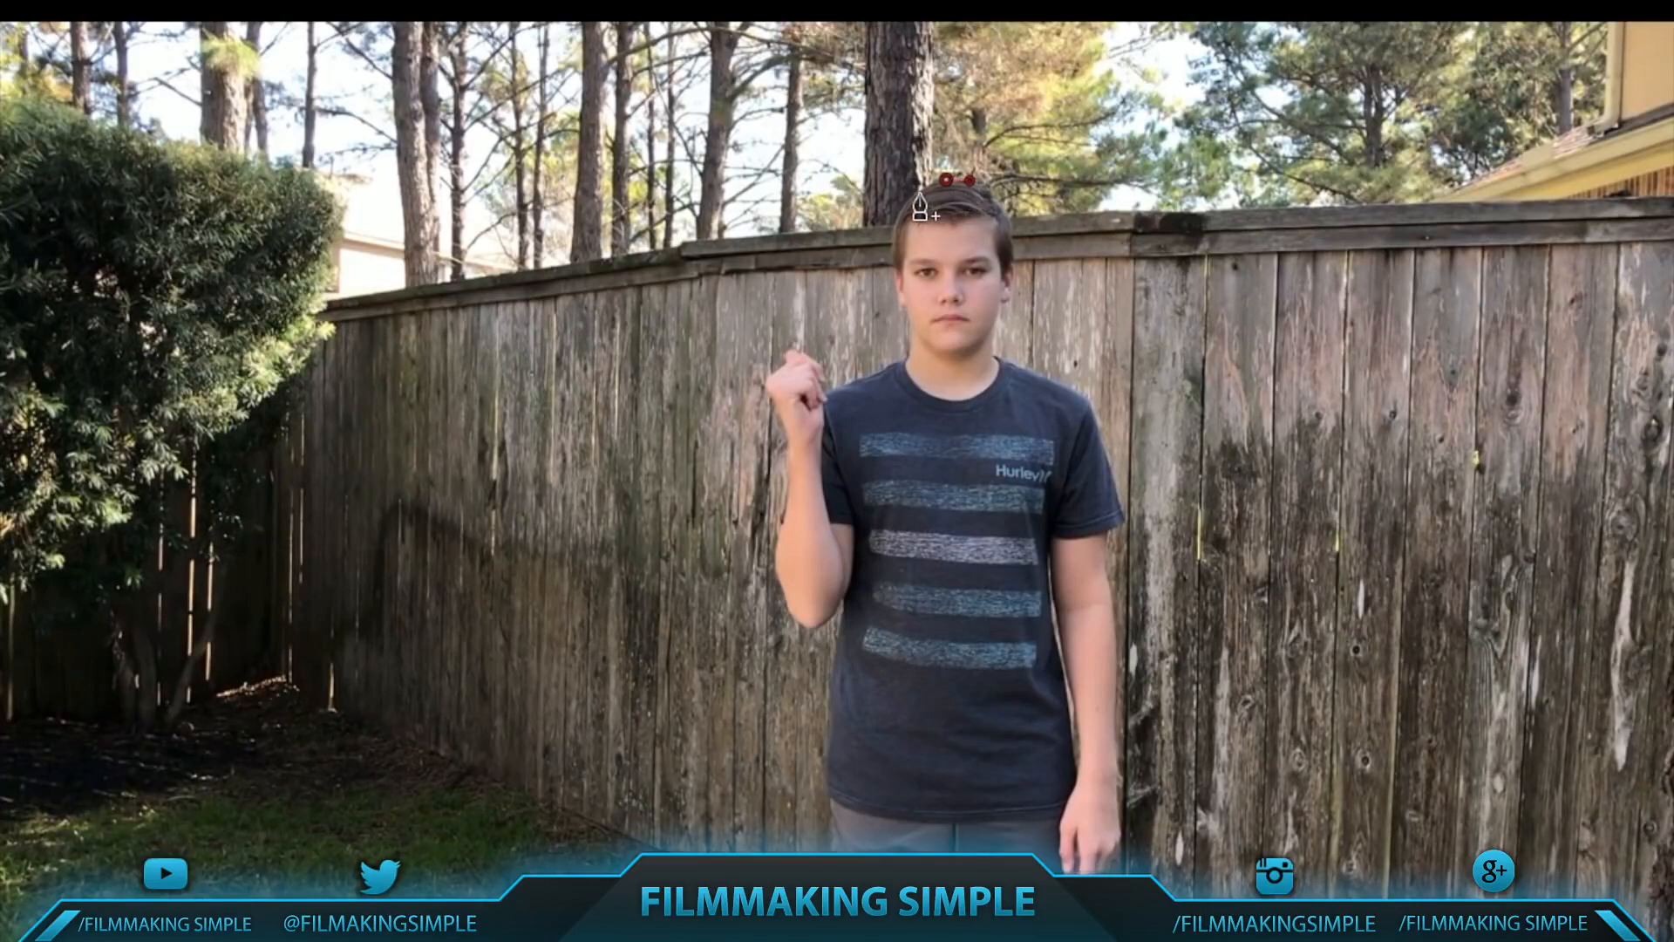
pyautogui.click(896, 219)
pyautogui.click(894, 265)
pyautogui.click(899, 299)
pyautogui.click(910, 325)
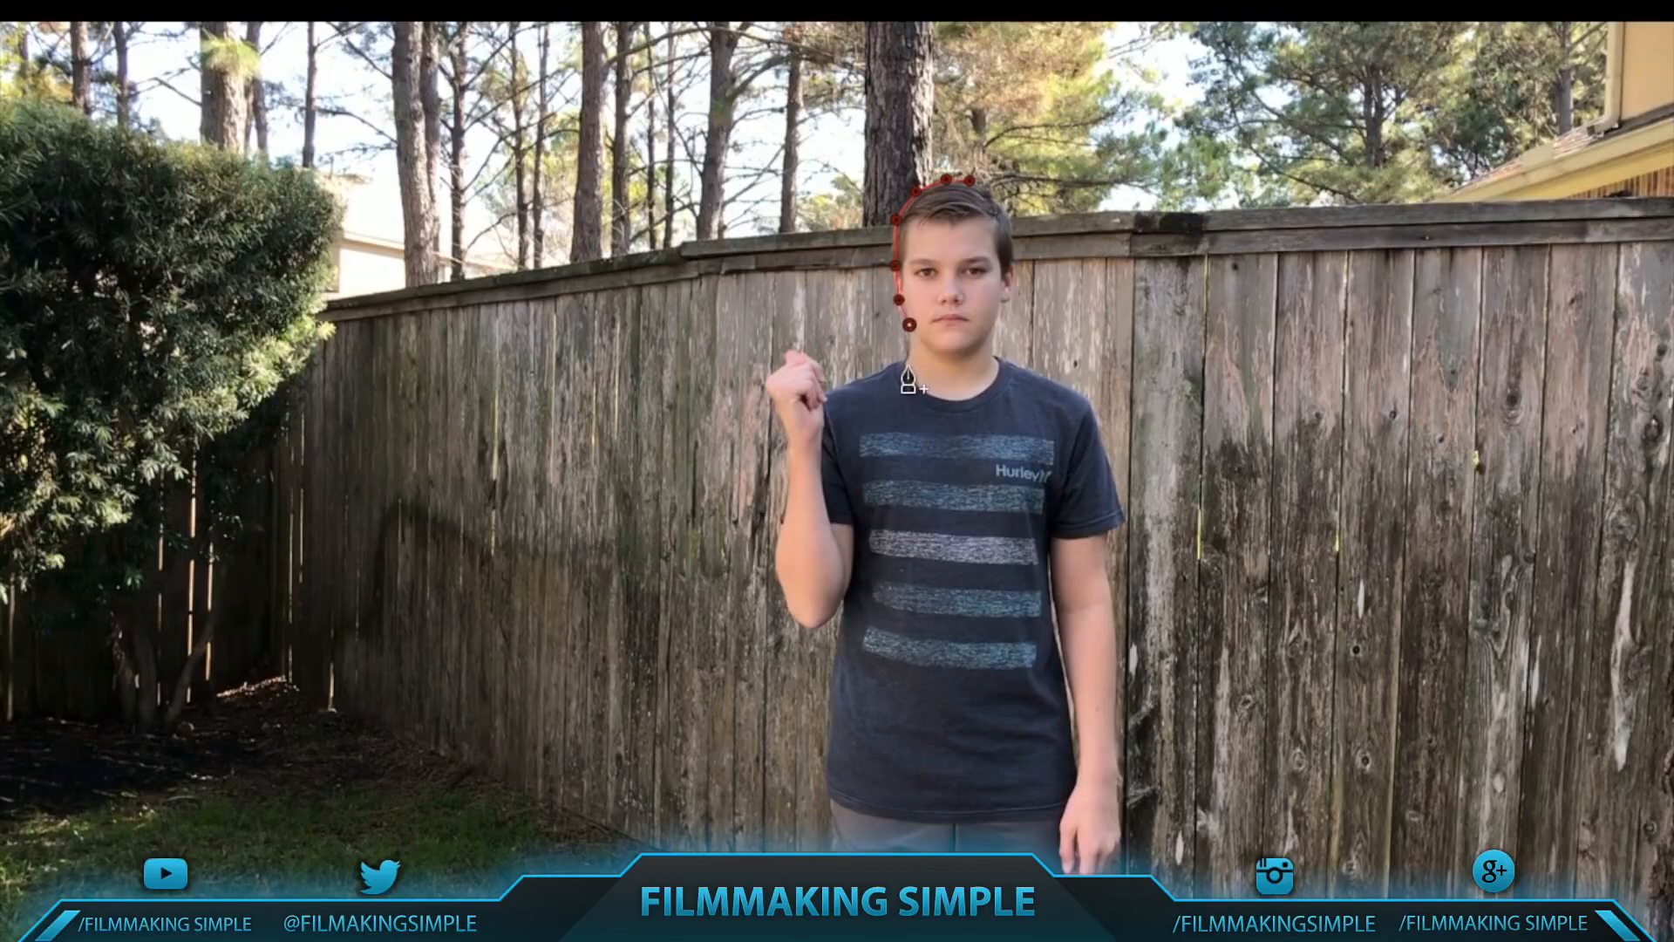
pyautogui.click(863, 377)
pyautogui.click(829, 390)
pyautogui.click(818, 381)
pyautogui.click(811, 354)
pyautogui.click(793, 349)
pyautogui.click(766, 385)
pyautogui.click(784, 426)
pyautogui.click(788, 497)
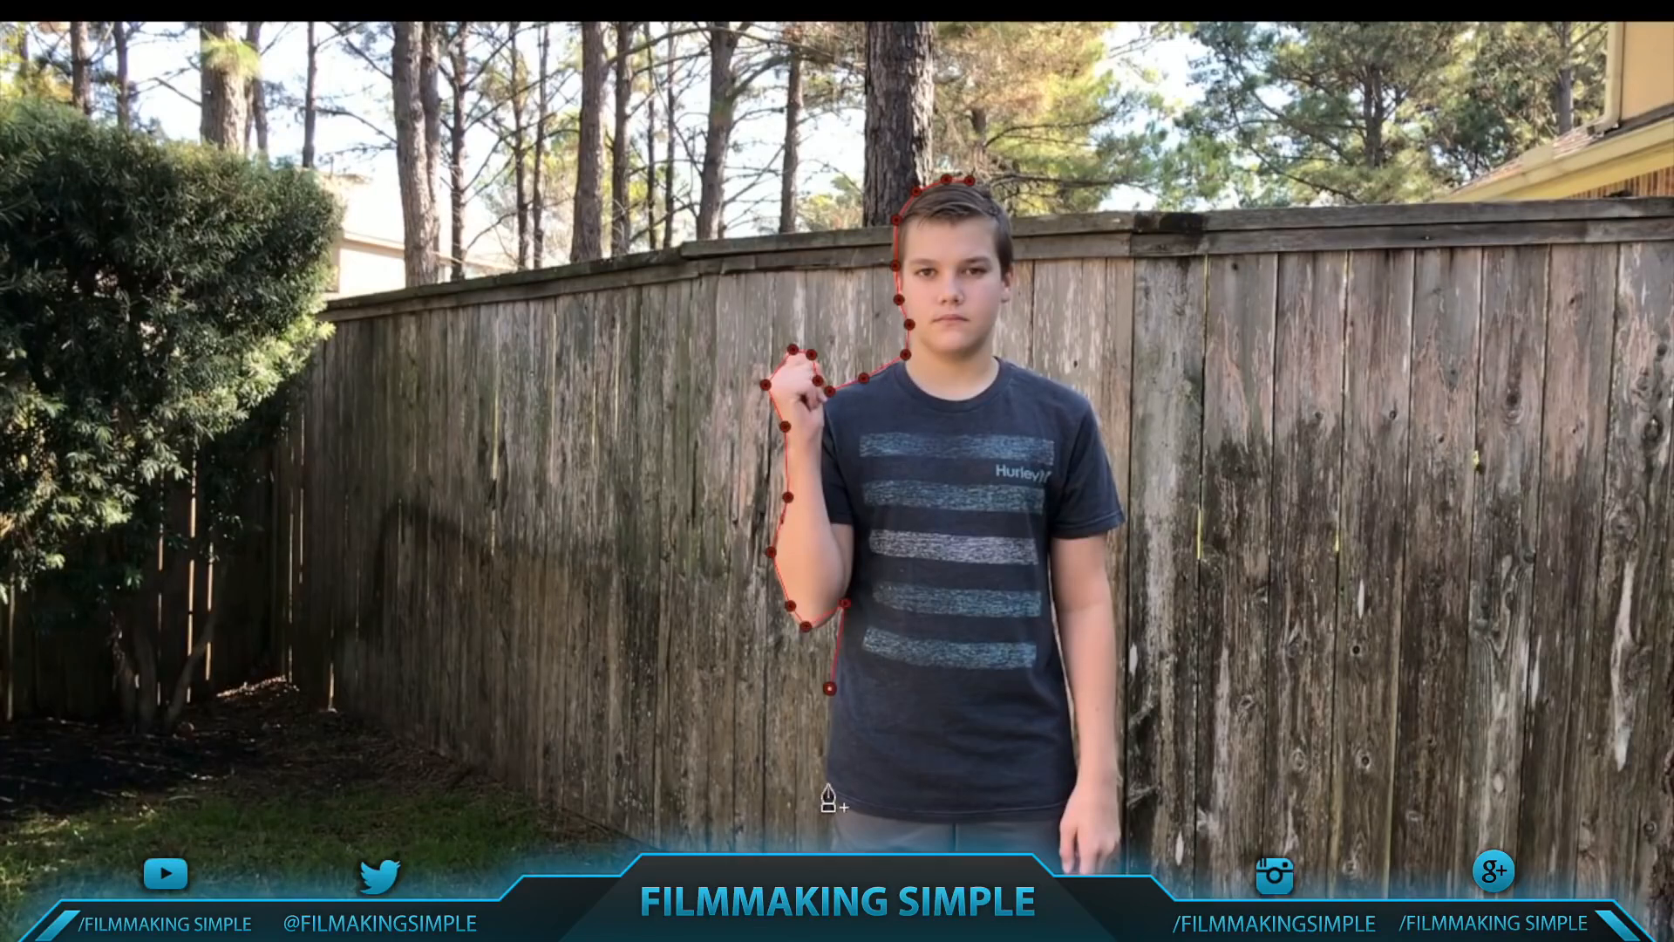
pyautogui.click(1123, 844)
pyautogui.click(1119, 775)
pyautogui.click(1119, 675)
pyautogui.click(1108, 571)
pyautogui.click(1106, 533)
pyautogui.click(1123, 523)
pyautogui.click(1106, 460)
pyautogui.click(1091, 405)
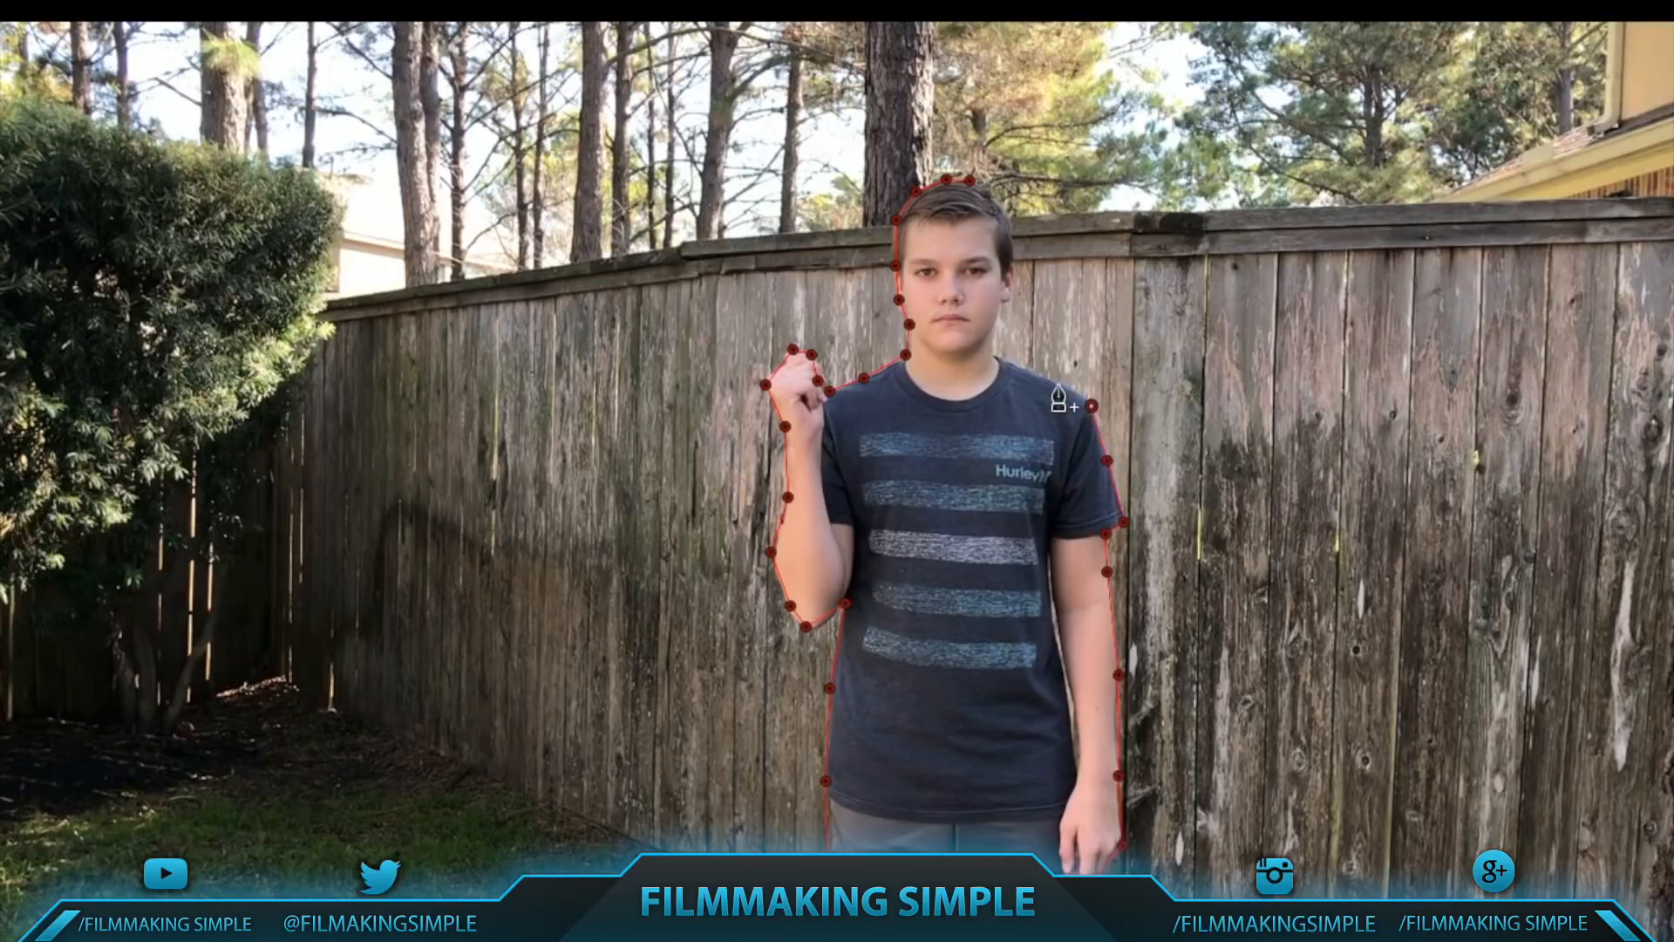
pyautogui.click(993, 328)
pyautogui.click(1004, 303)
pyautogui.click(1013, 285)
pyautogui.click(1008, 229)
pyautogui.click(995, 197)
pyautogui.click(971, 181)
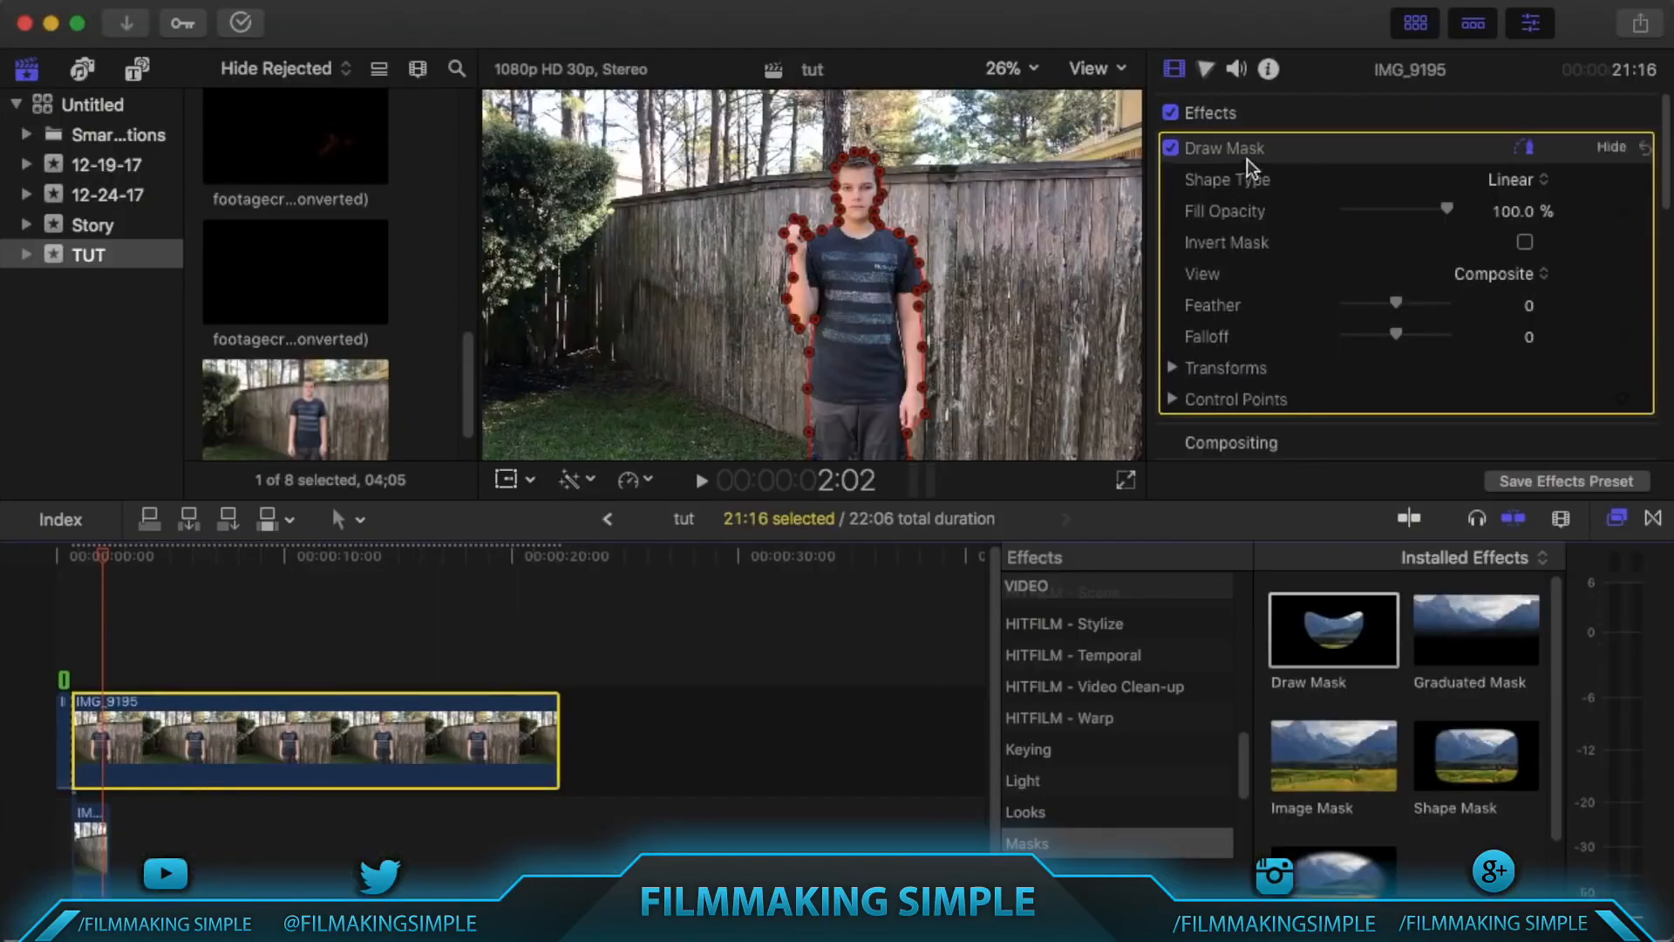
pyautogui.click(1238, 130)
# Play the opening of the timeline and step frame by frame to frame 24 to check the masked freeze over the background plate.
pyautogui.click(24, 603)
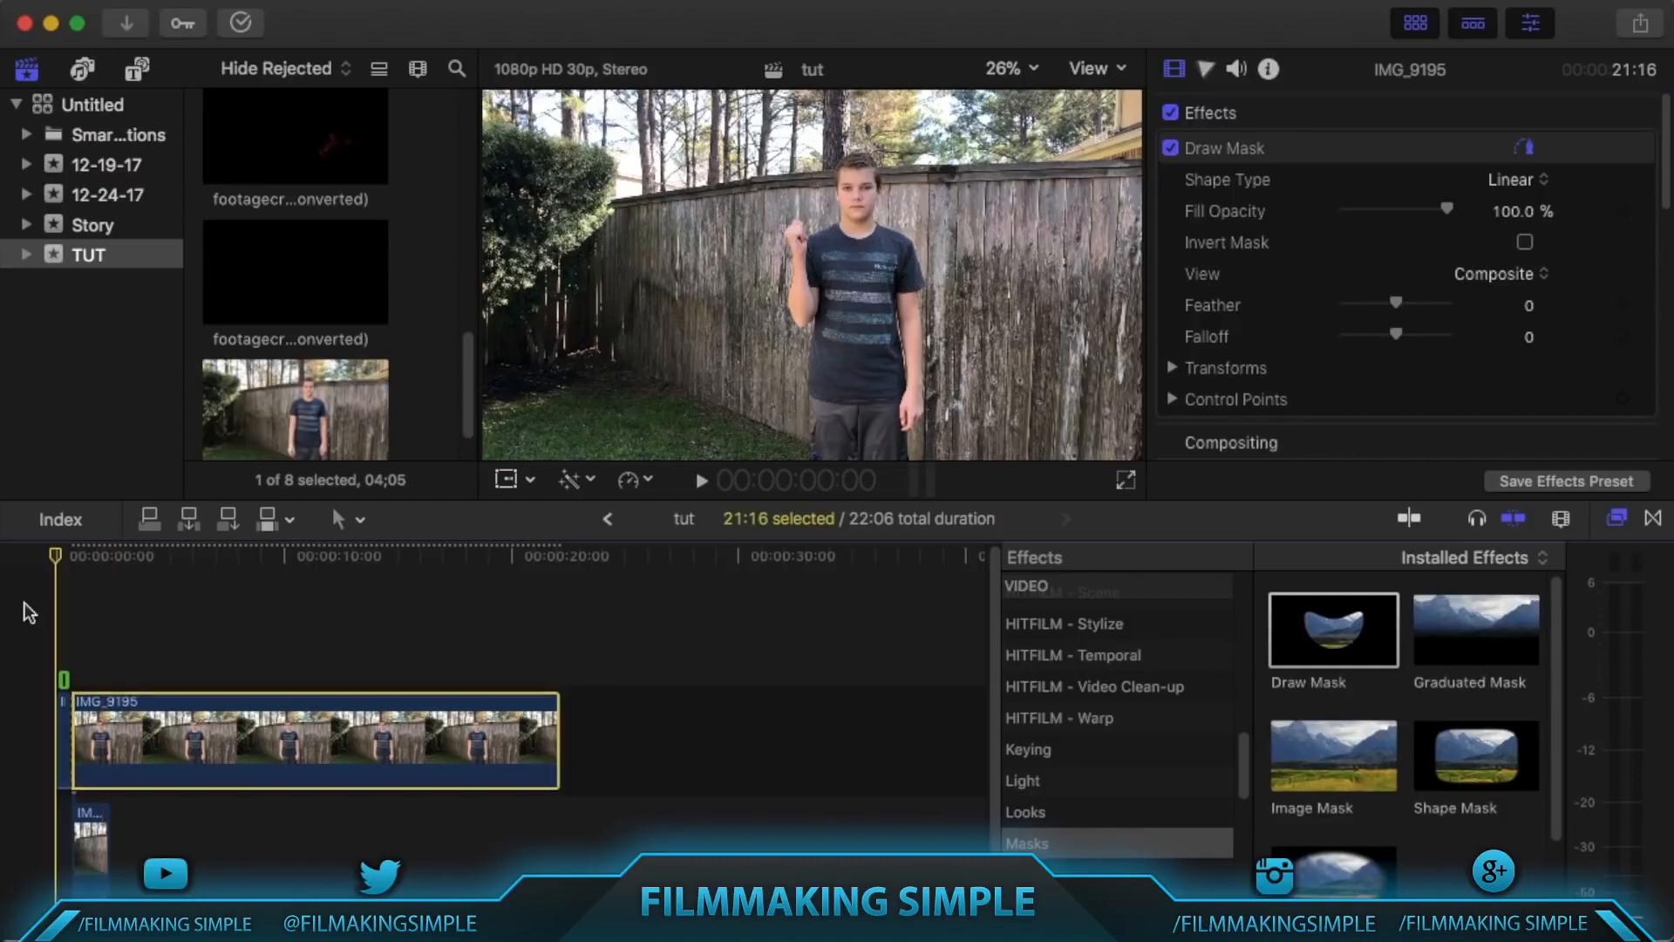
pyautogui.press('space')
pyautogui.click(27, 601)
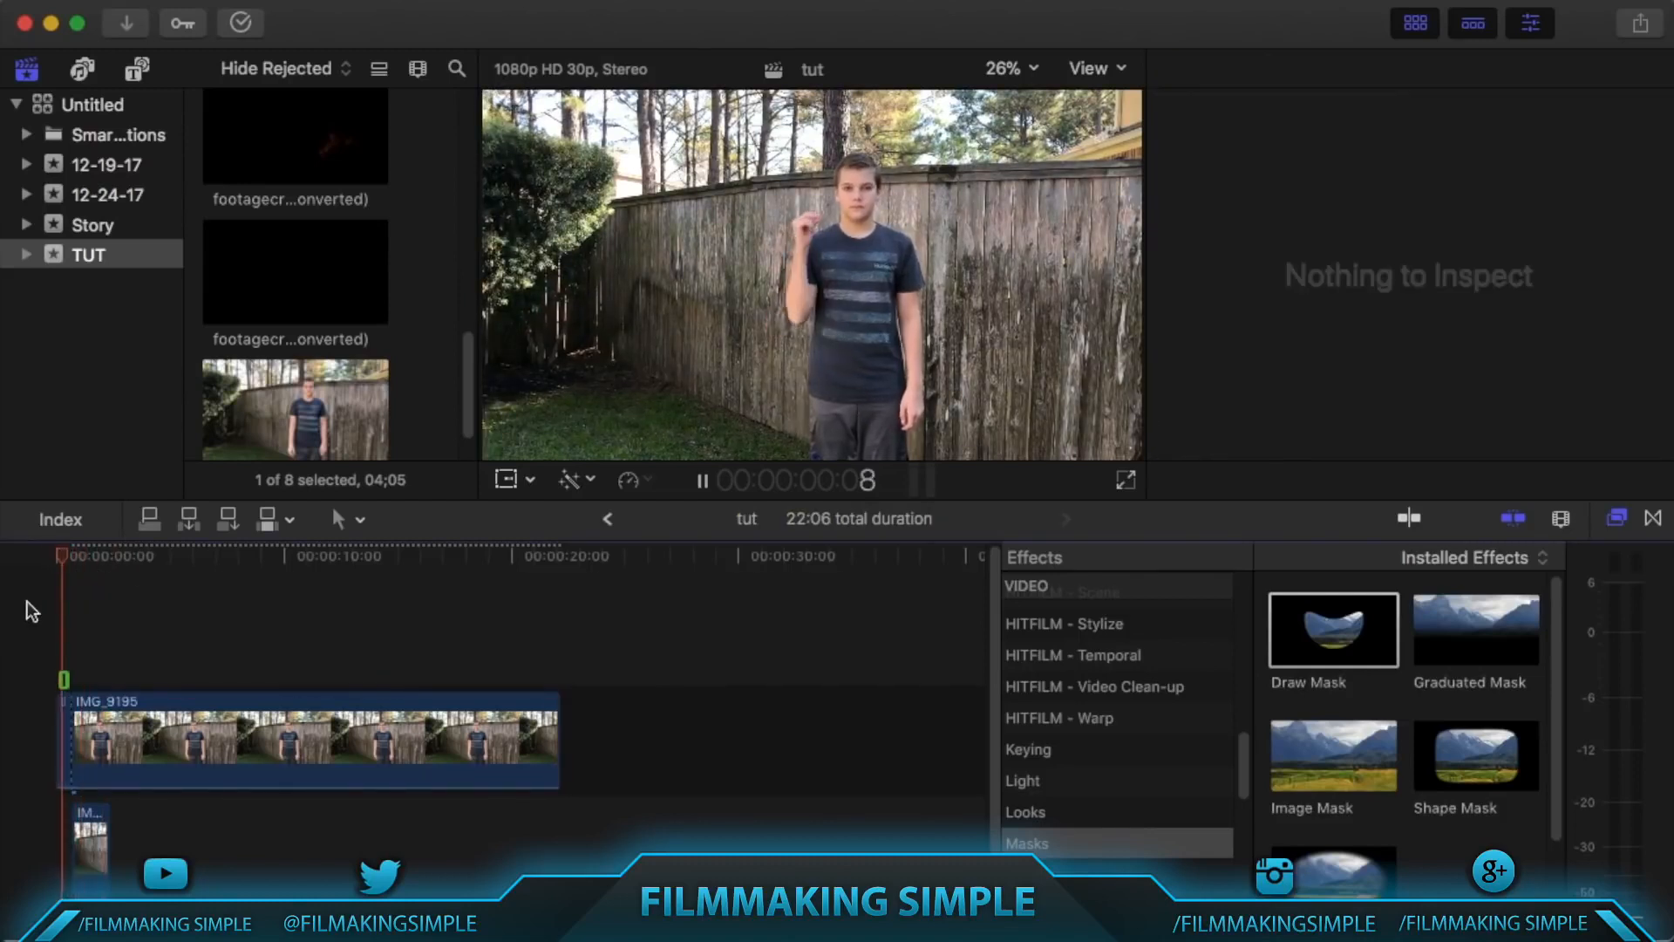
pyautogui.click(27, 601)
pyautogui.press('space')
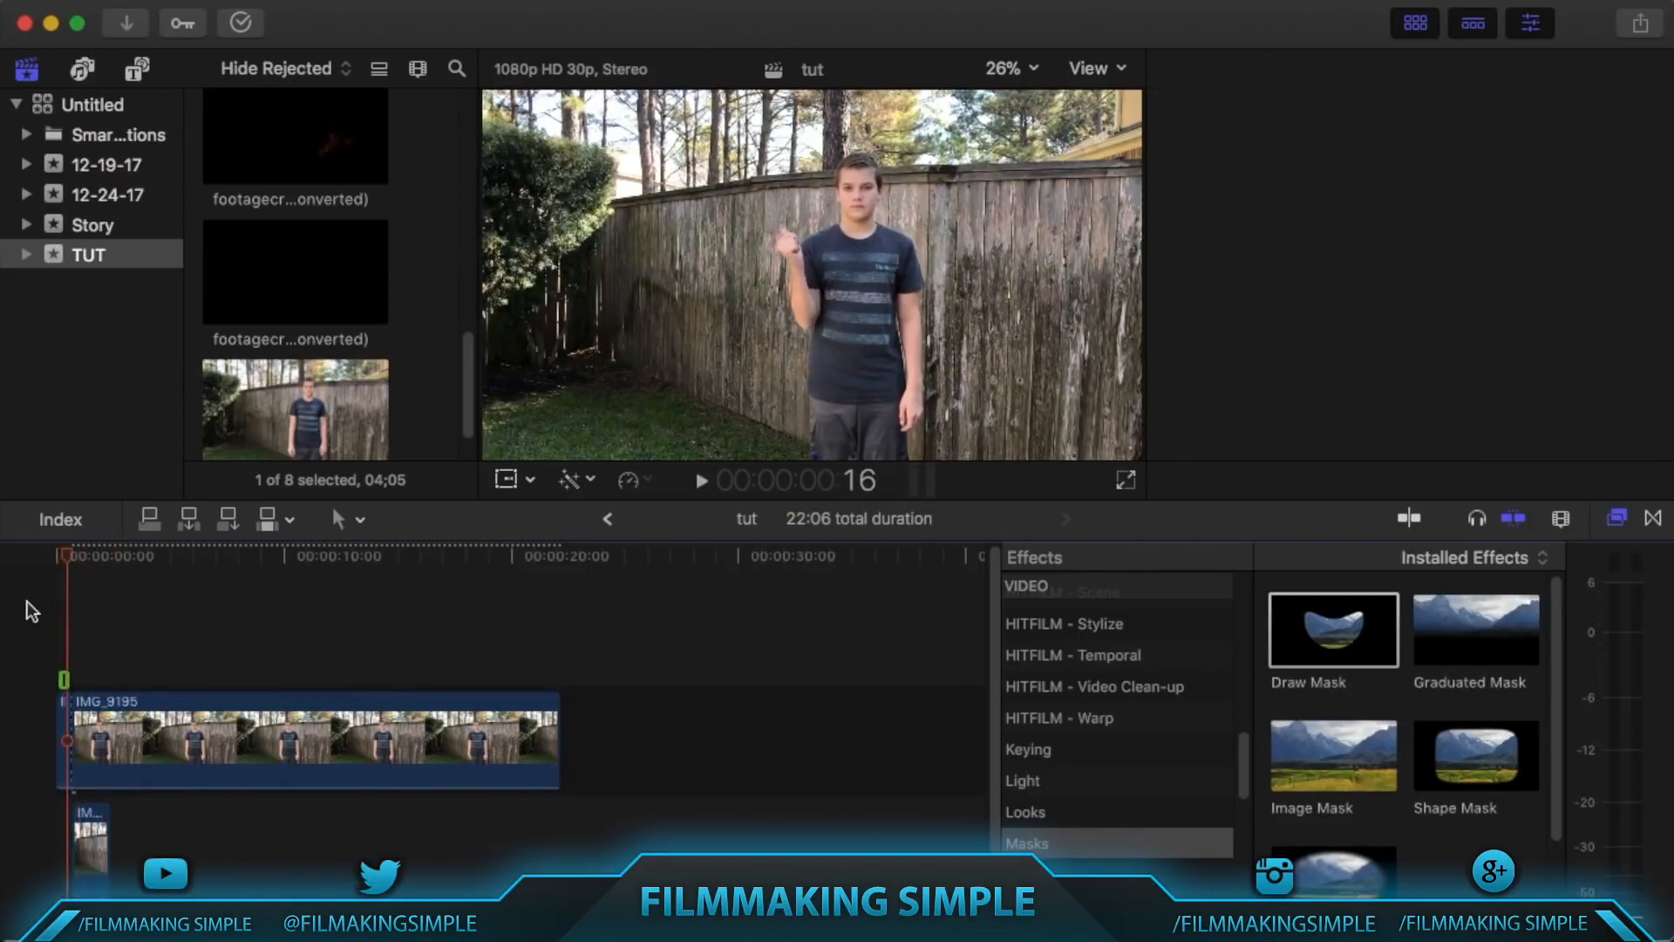
pyautogui.press('Right')
pyautogui.press('Right')
pyautogui.press('Right')
pyautogui.press('Right')
pyautogui.press('Right')
pyautogui.press('Right')
pyautogui.press('Right')
pyautogui.press('Right')
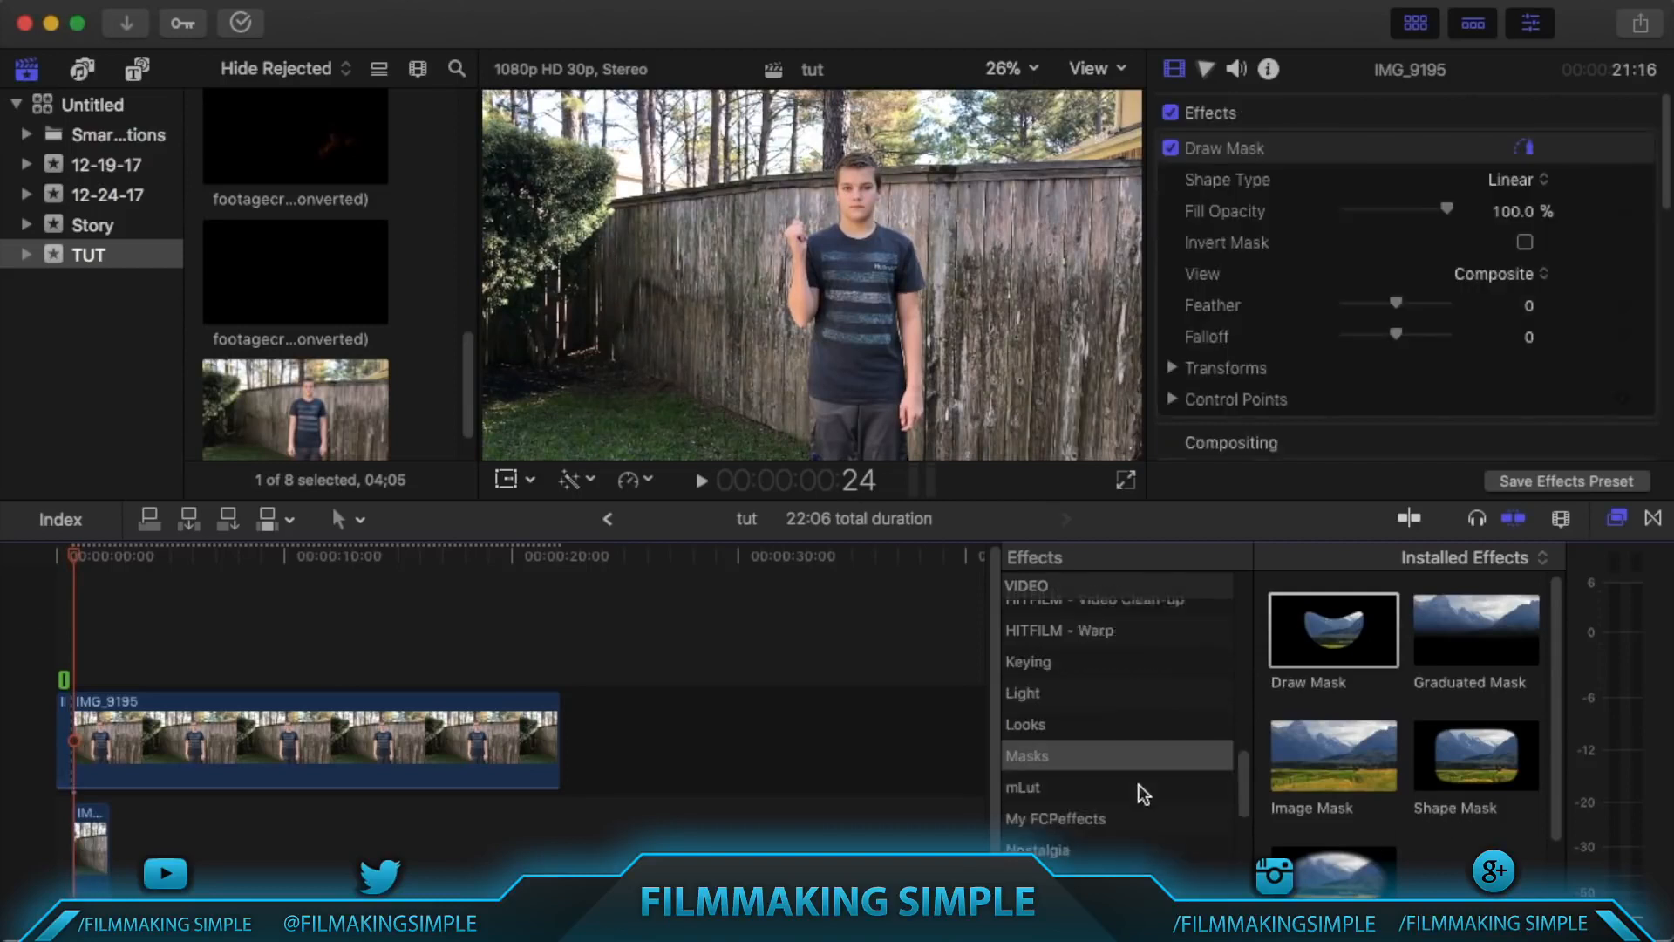
# Apply the Color Board effect to the connected background clip below the frozen clip and select that clip.
pyautogui.scroll(10, 1102, 793)
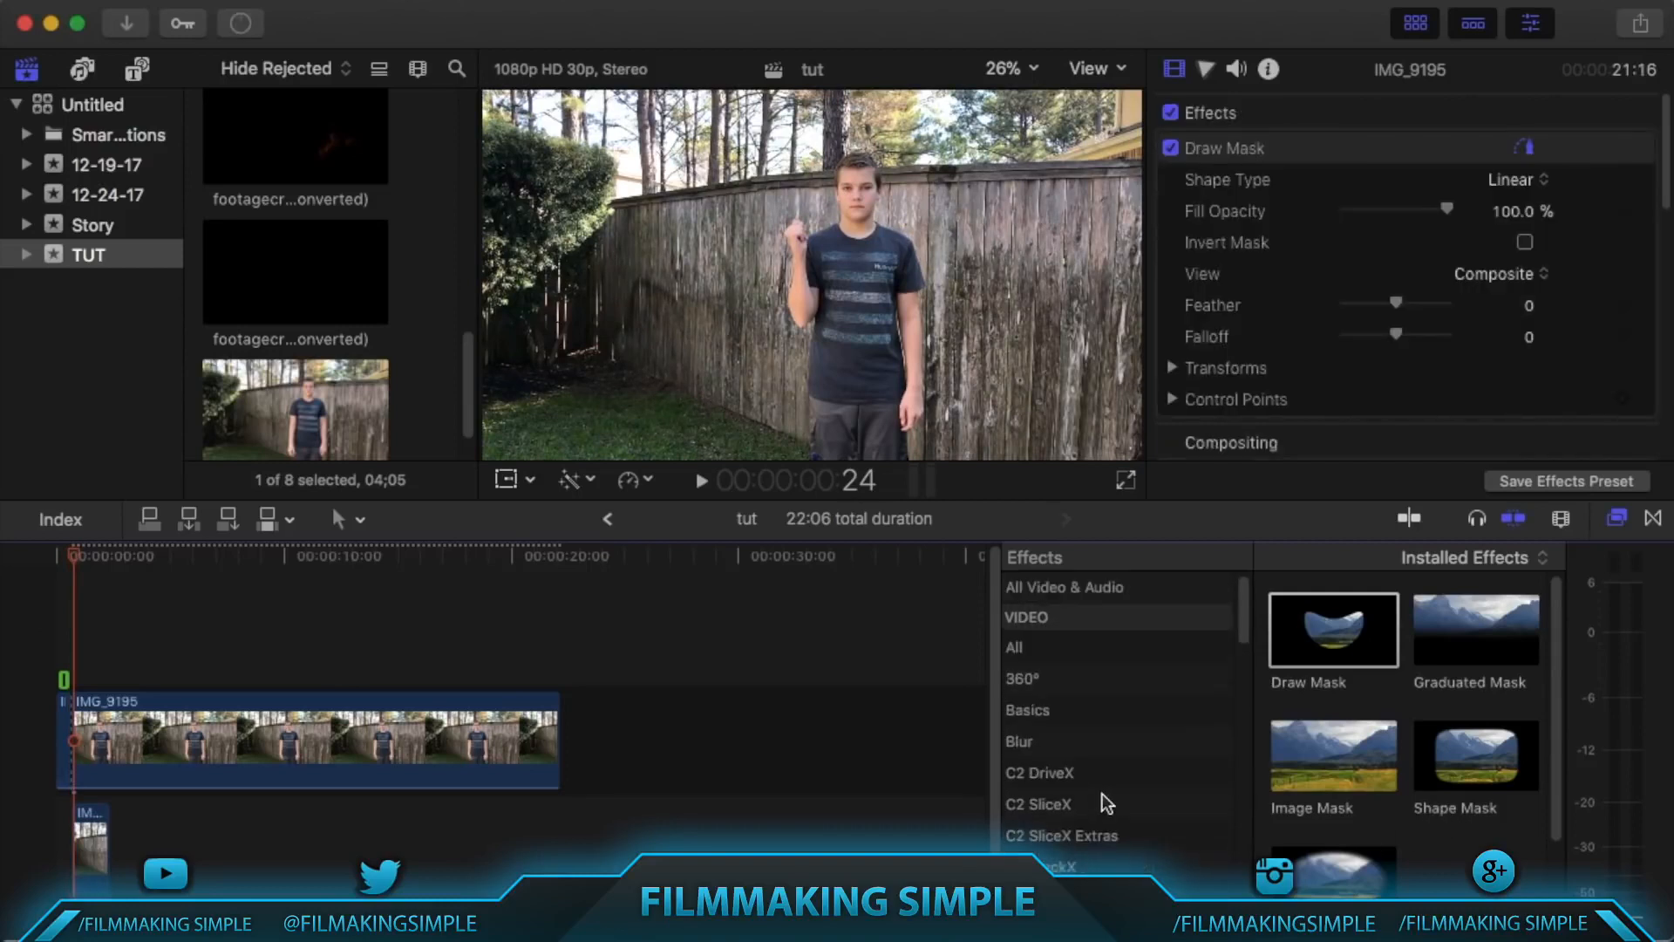
pyautogui.scroll(-3, 1090, 815)
pyautogui.click(1027, 806)
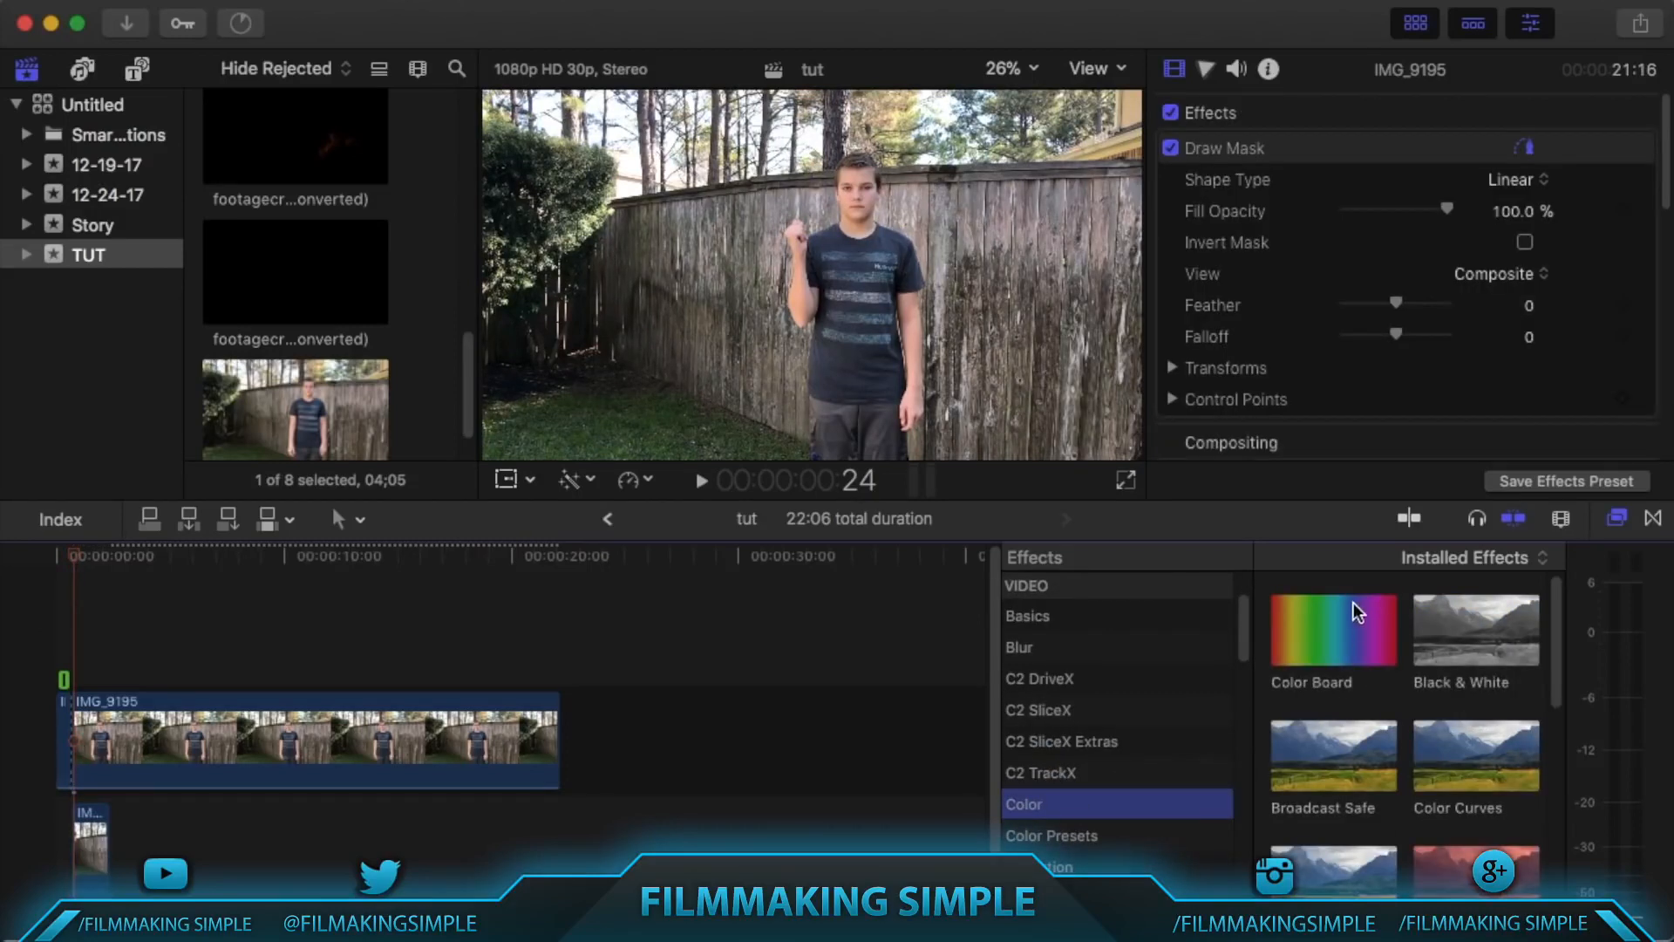
pyautogui.moveTo(1358, 612); pyautogui.dragTo(103, 861)
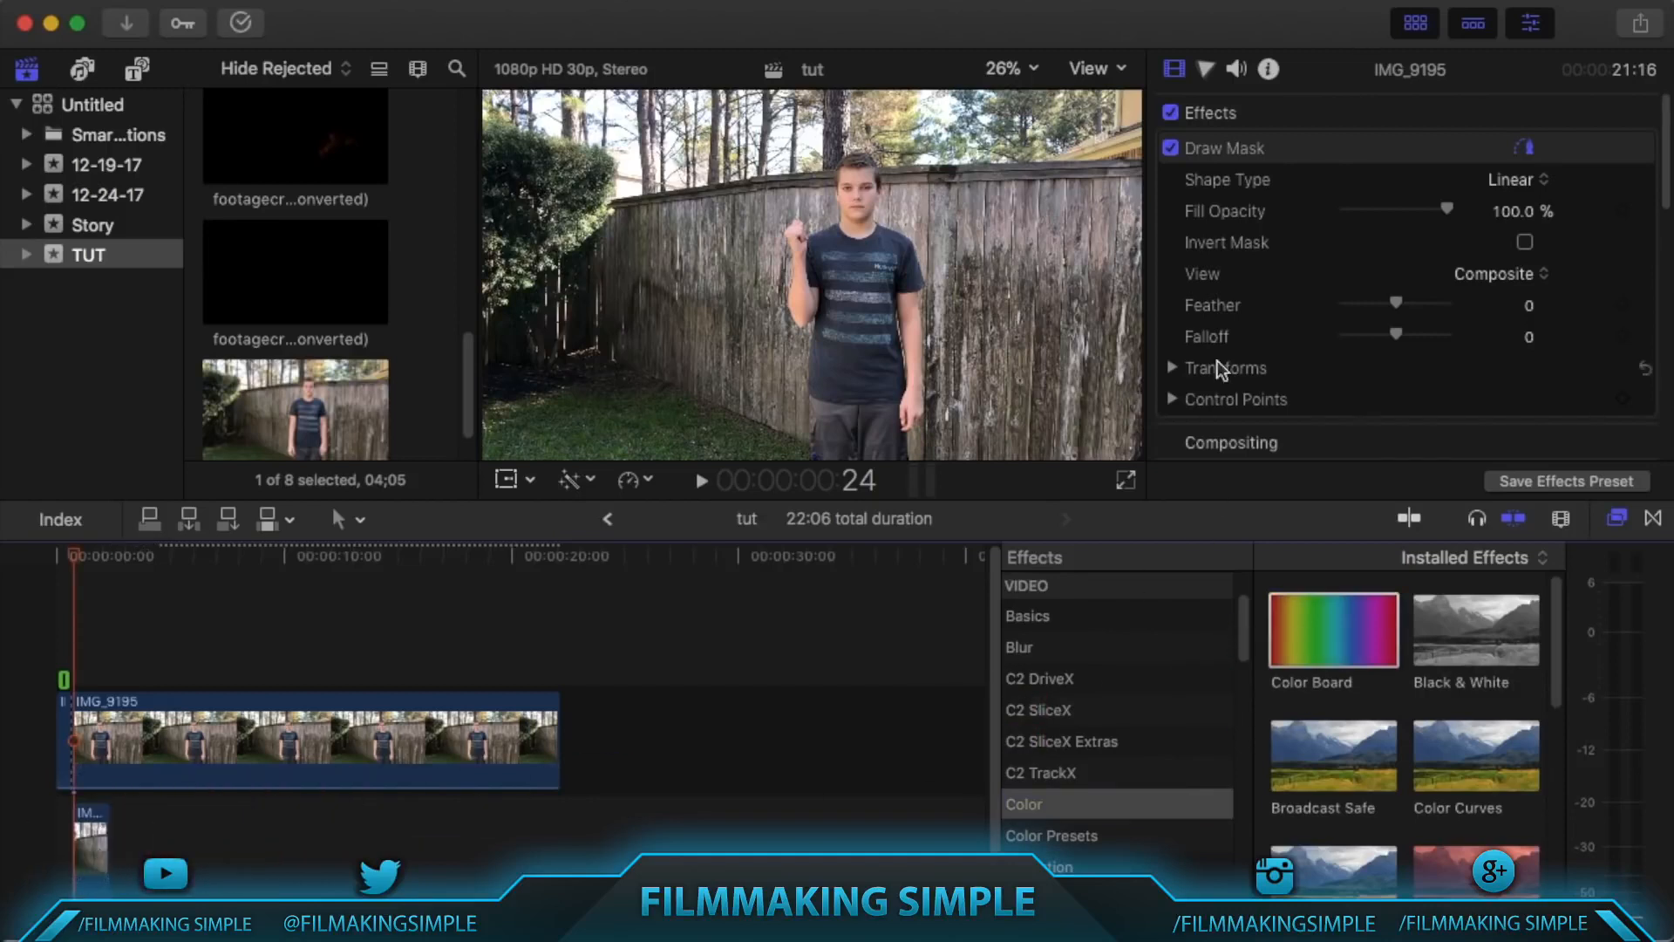
pyautogui.click(107, 870)
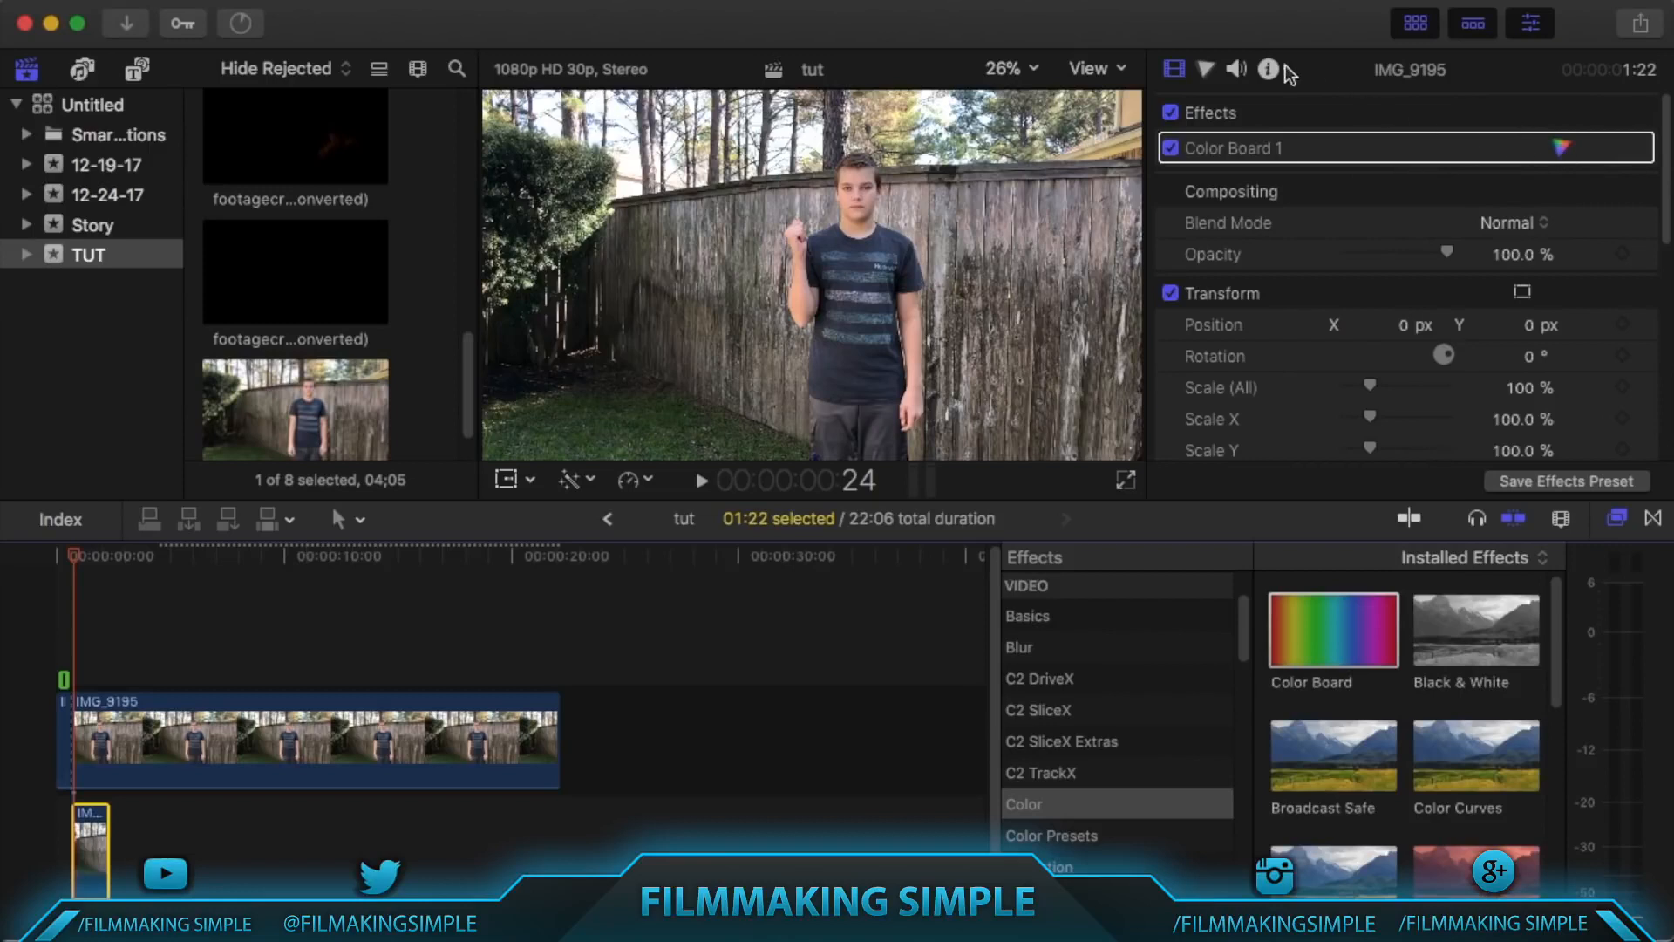
# Shift the background clip's midtones slightly toward orange in the Color Board's color controls.
pyautogui.press('super+6')
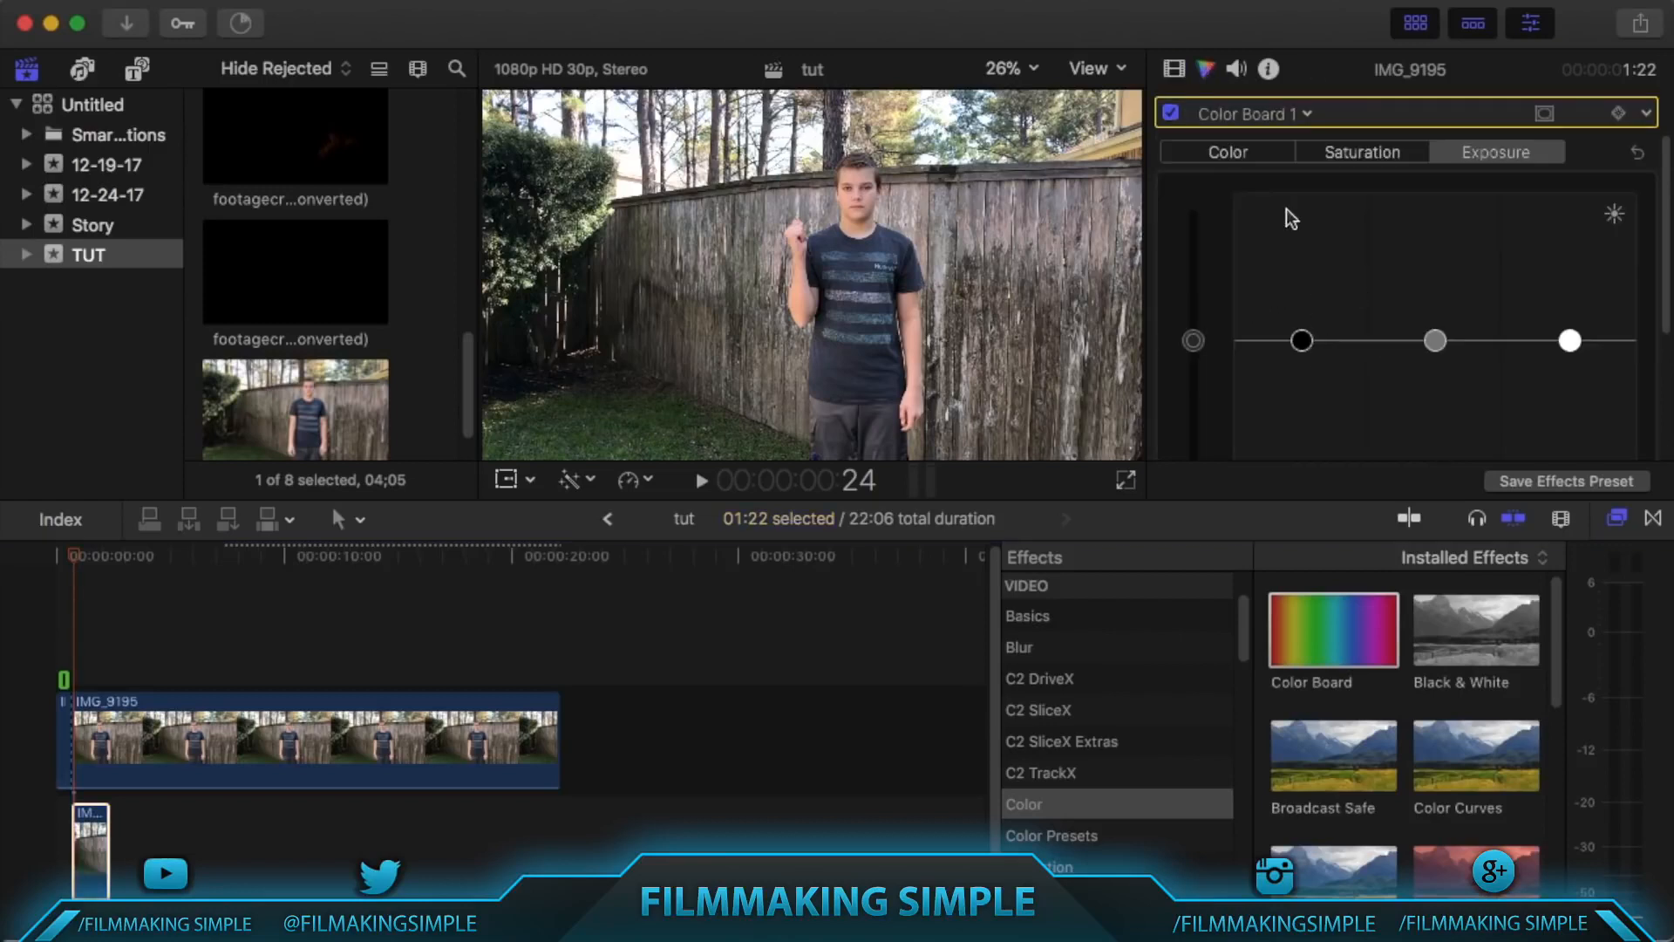
pyautogui.click(1226, 153)
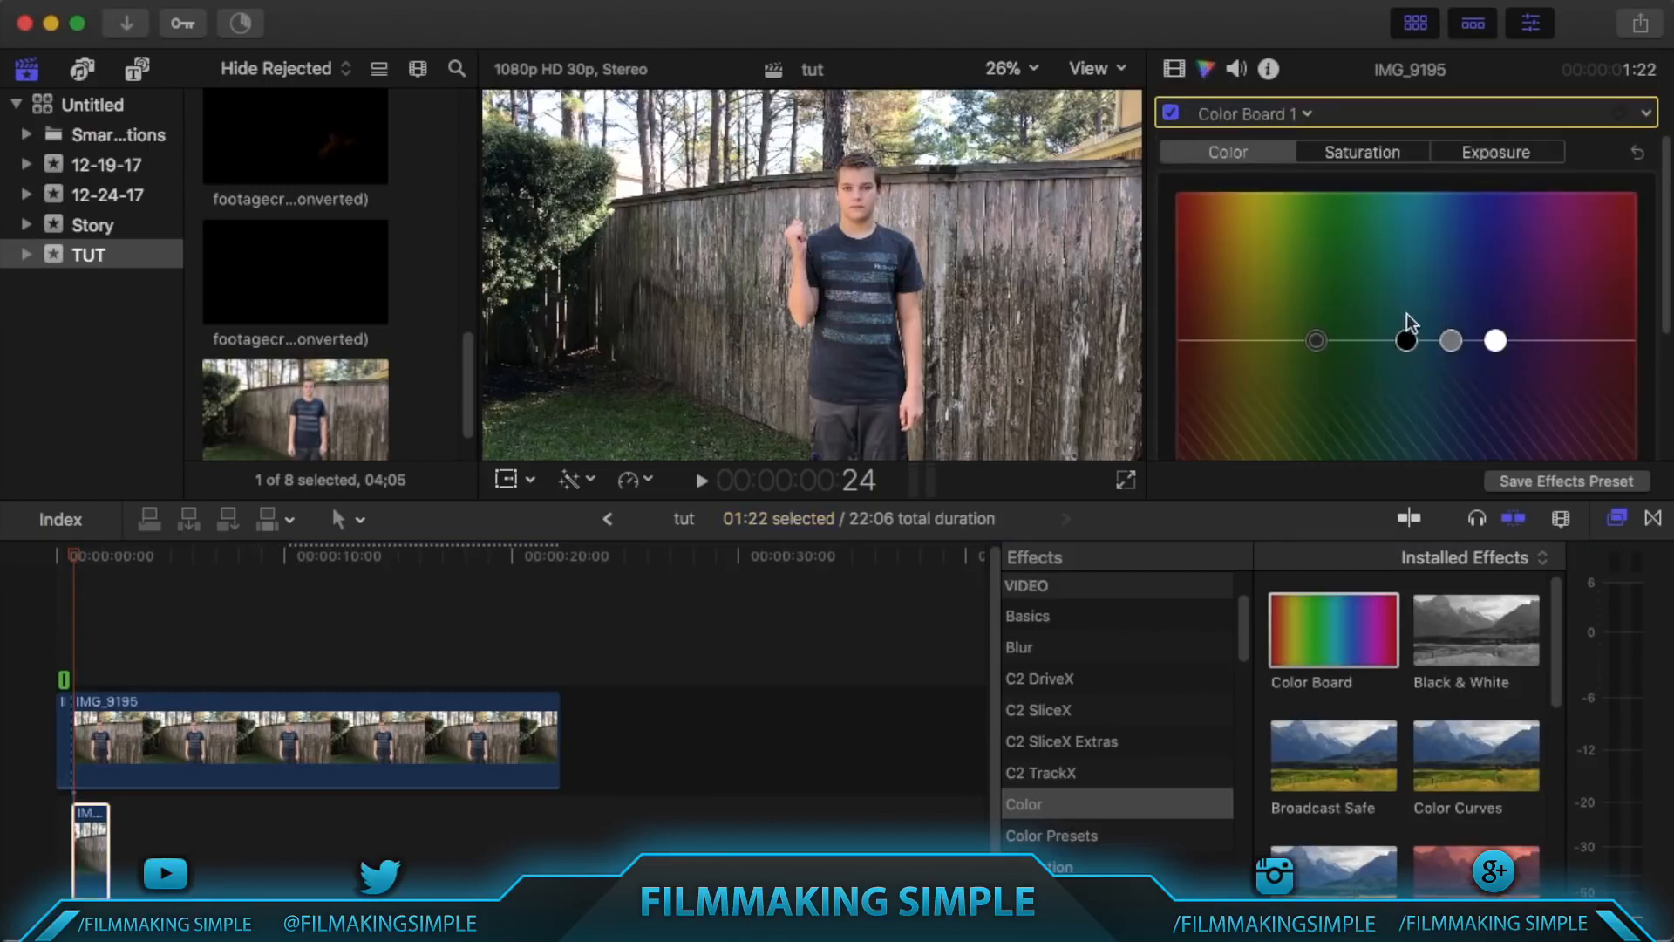
pyautogui.moveTo(1451, 341); pyautogui.dragTo(1234, 214)
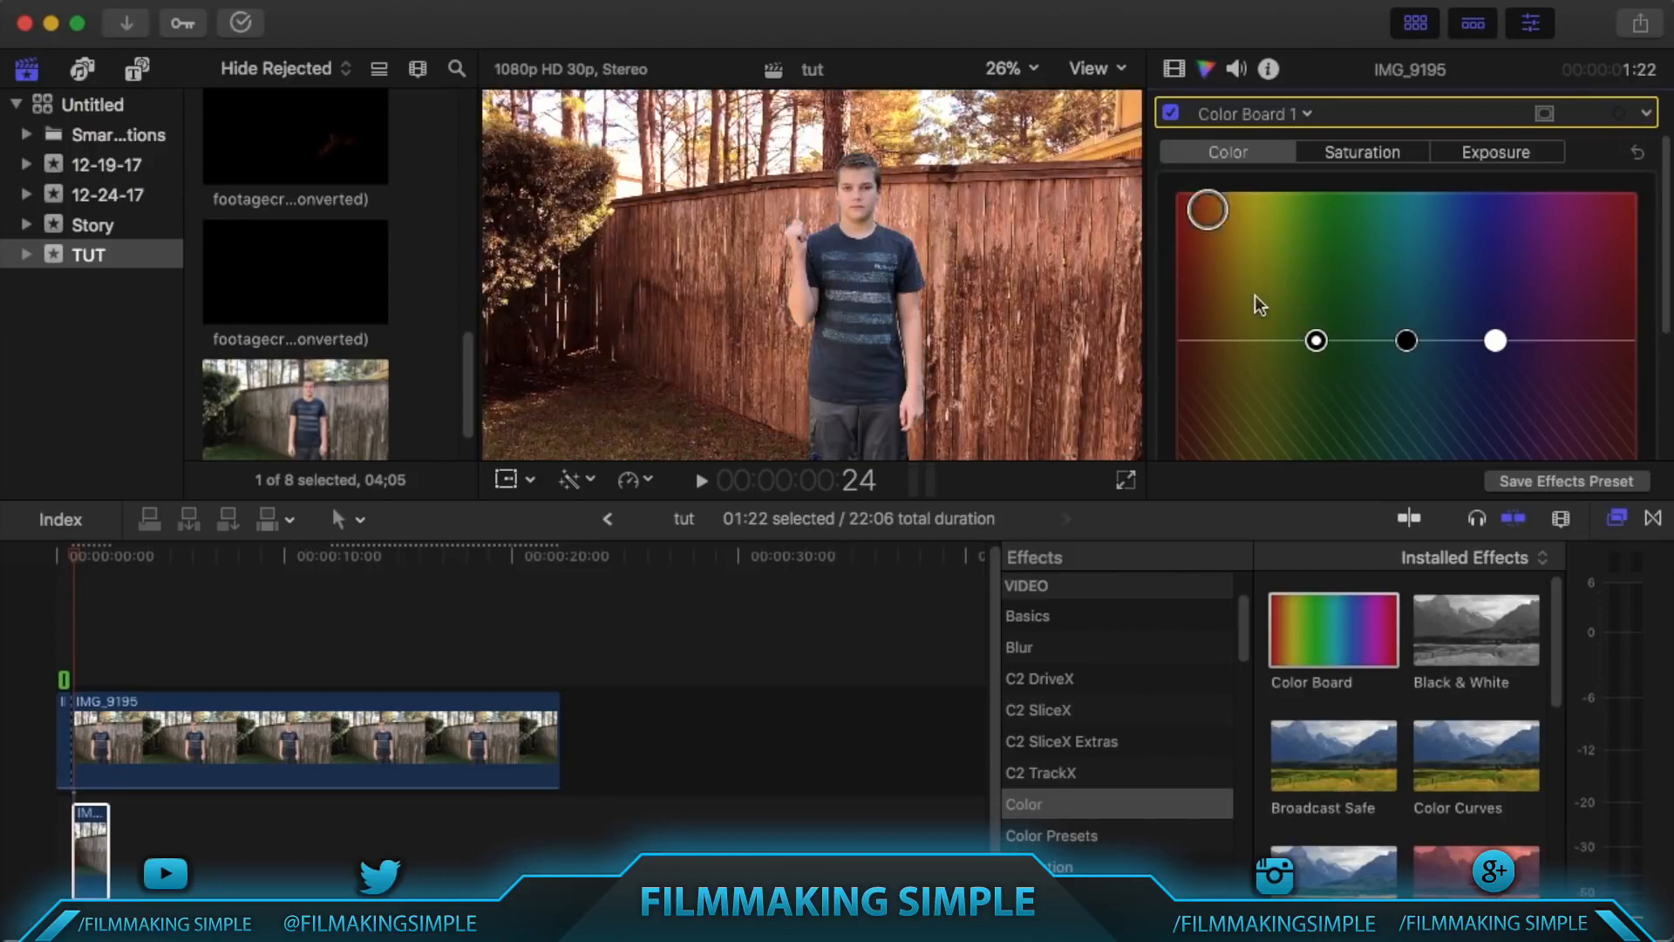
pyautogui.moveTo(1253, 345); pyautogui.dragTo(1224, 327)
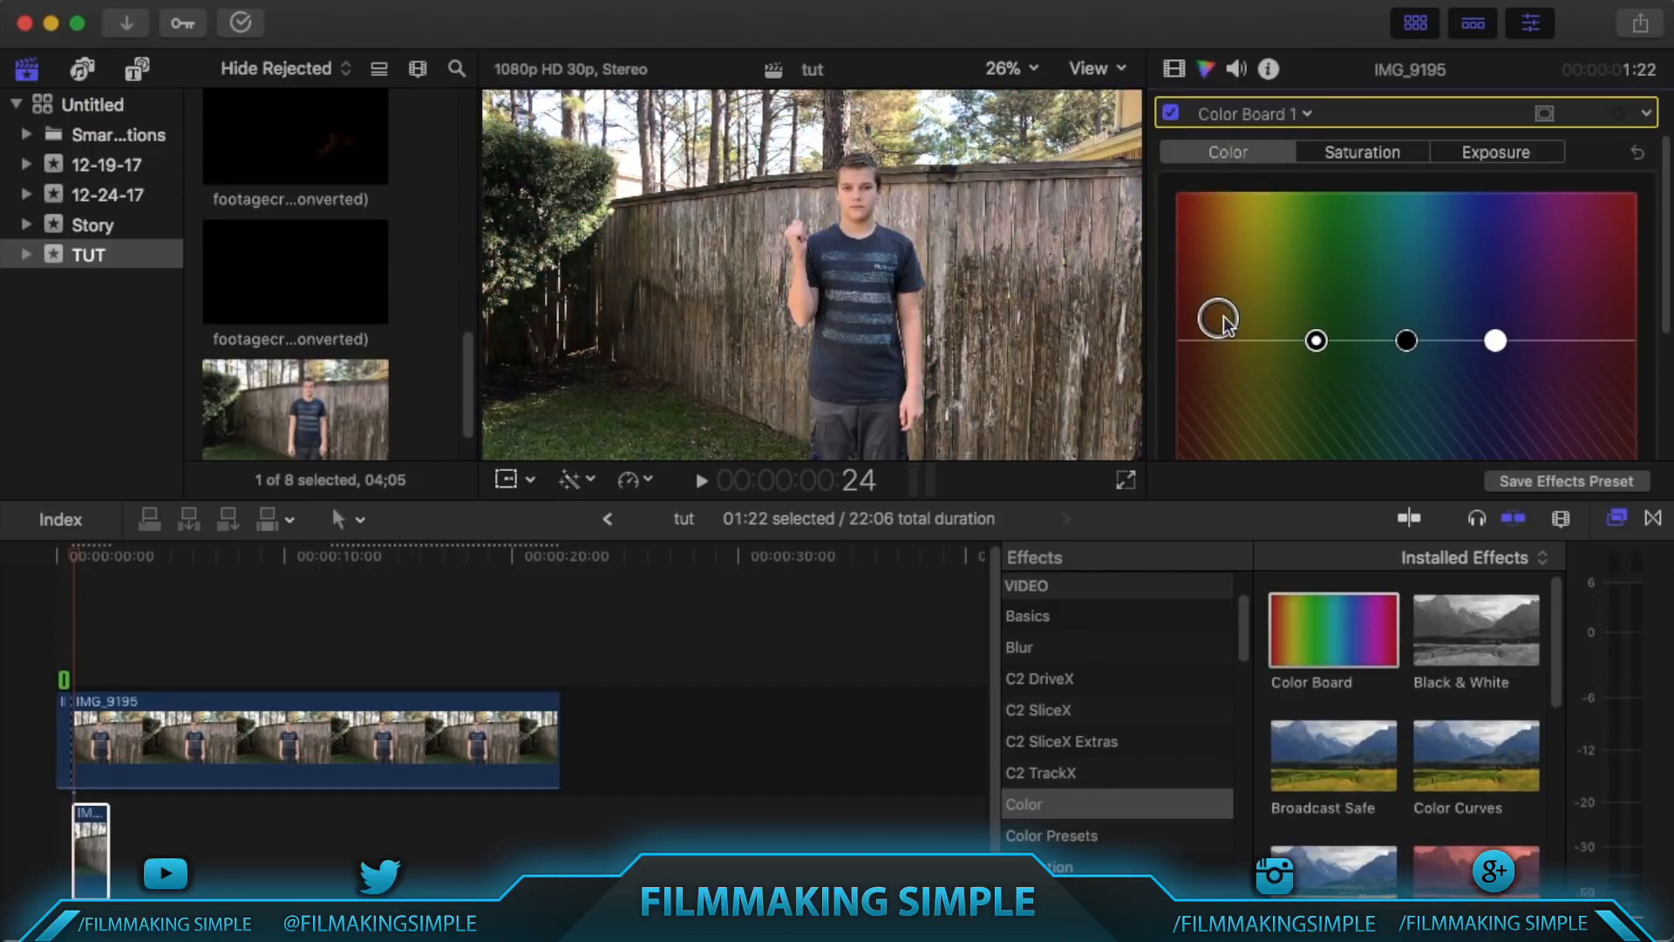
# Compare the frames on both sides of the freeze cut and slightly reduce the background clip's orange midtone tint.
pyautogui.click(69, 552)
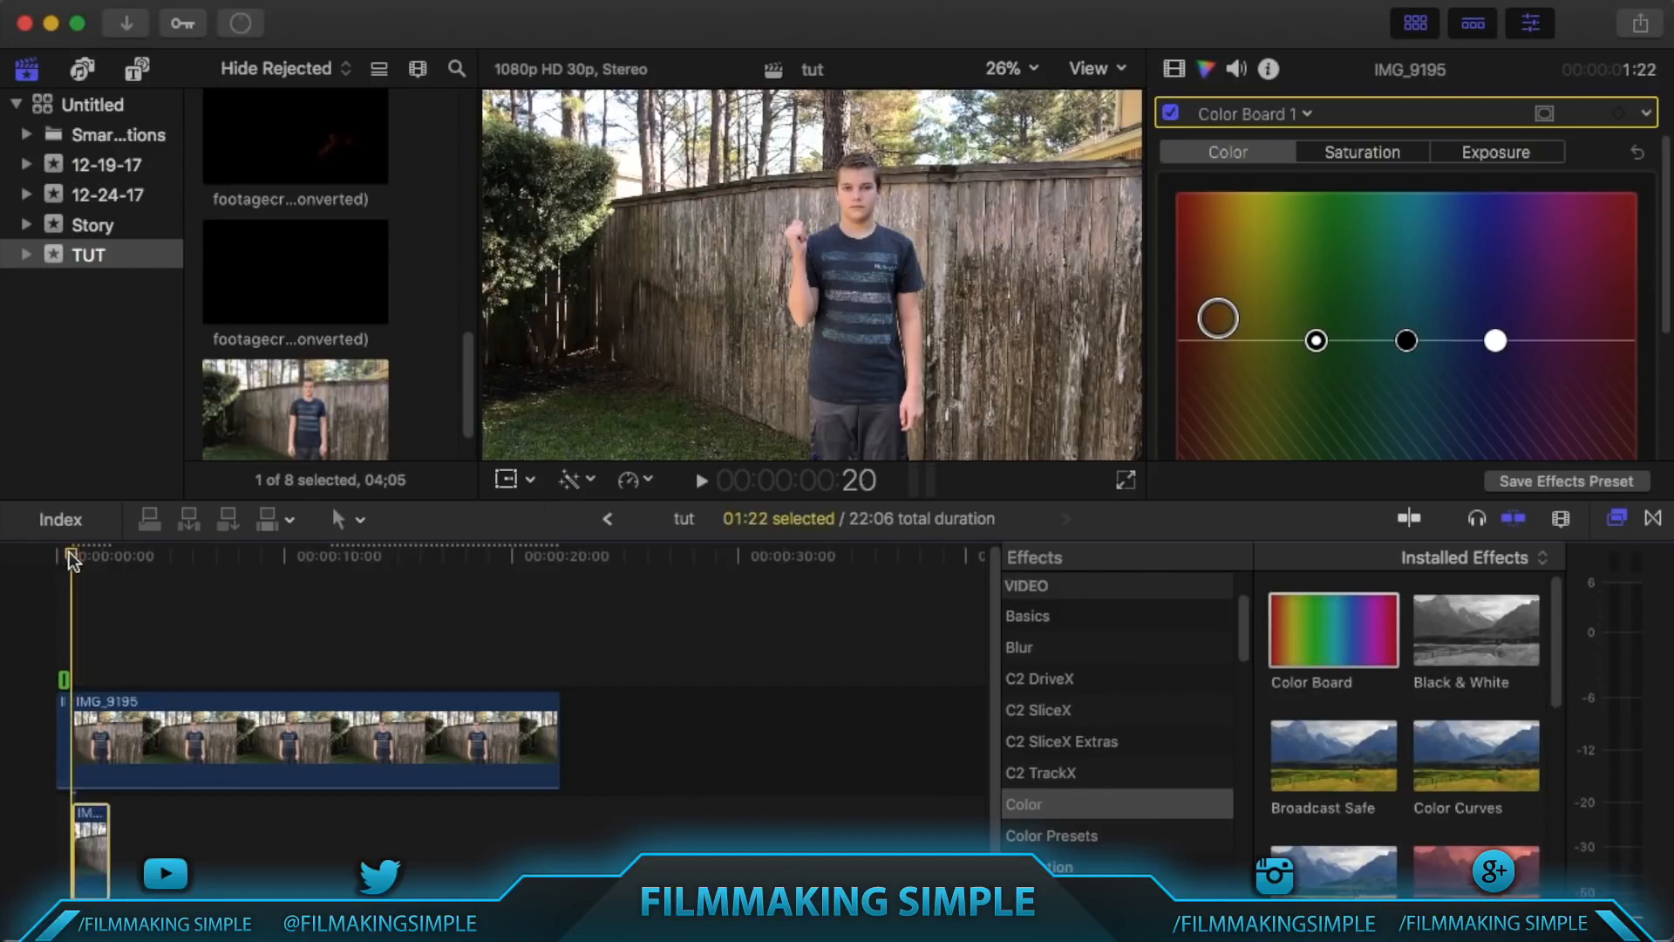
pyautogui.press('Left')
pyautogui.press('Right')
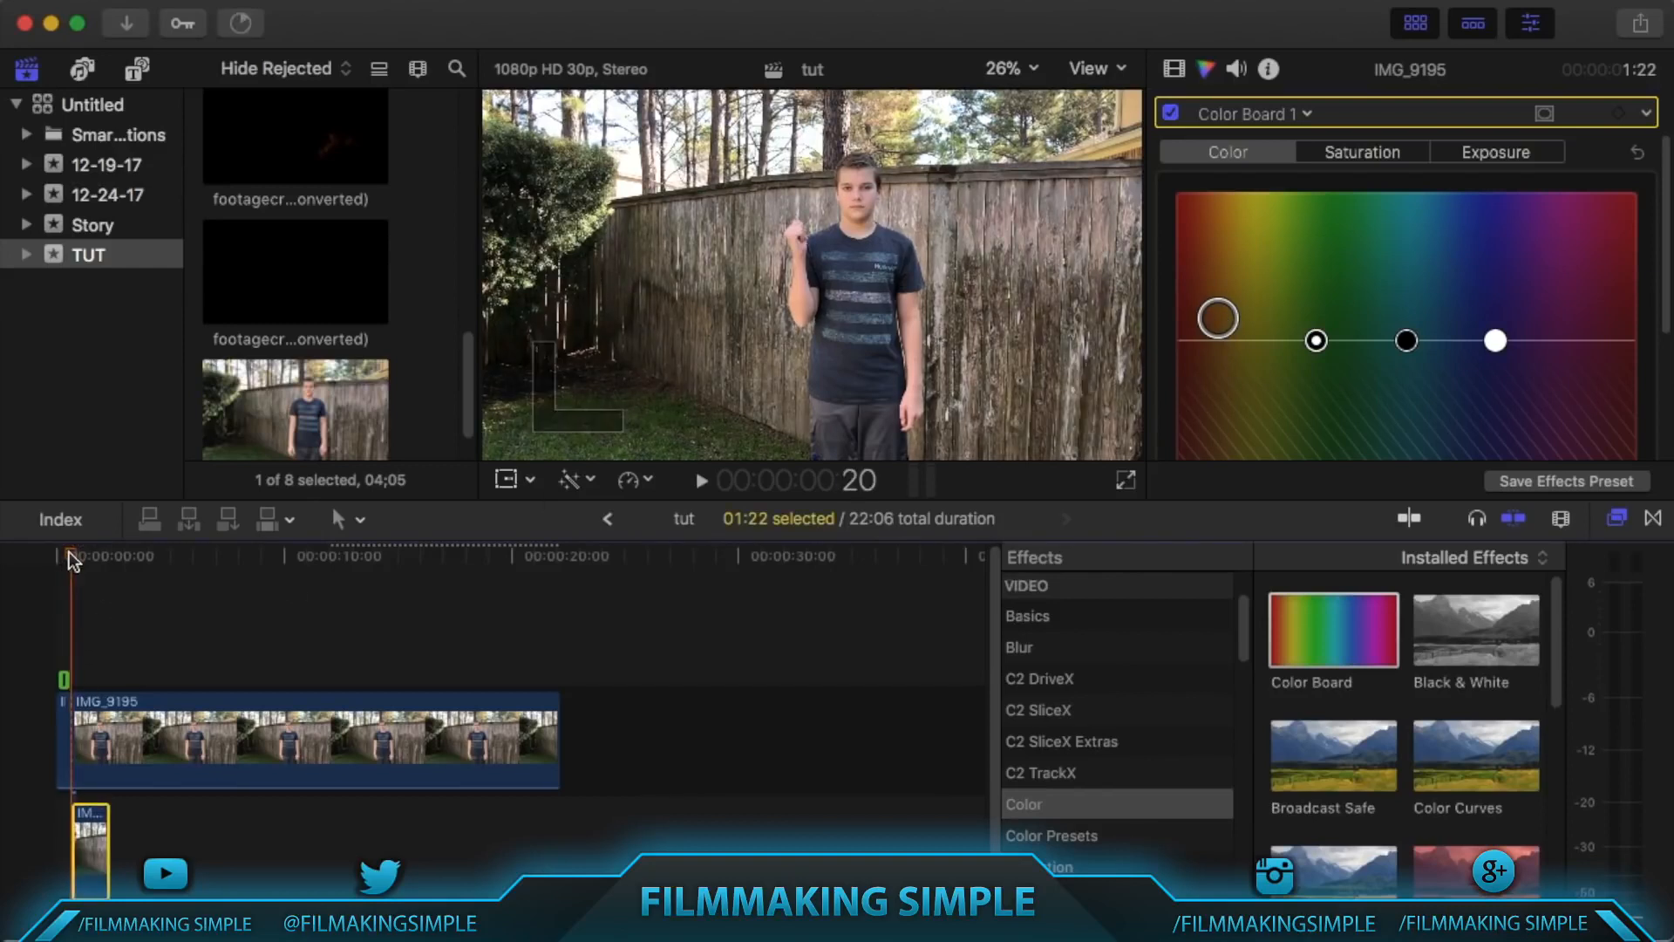
pyautogui.press('Left')
pyautogui.press('Right')
pyautogui.press('Left')
pyautogui.press('Right')
pyautogui.moveTo(1218, 320); pyautogui.dragTo(1220, 330)
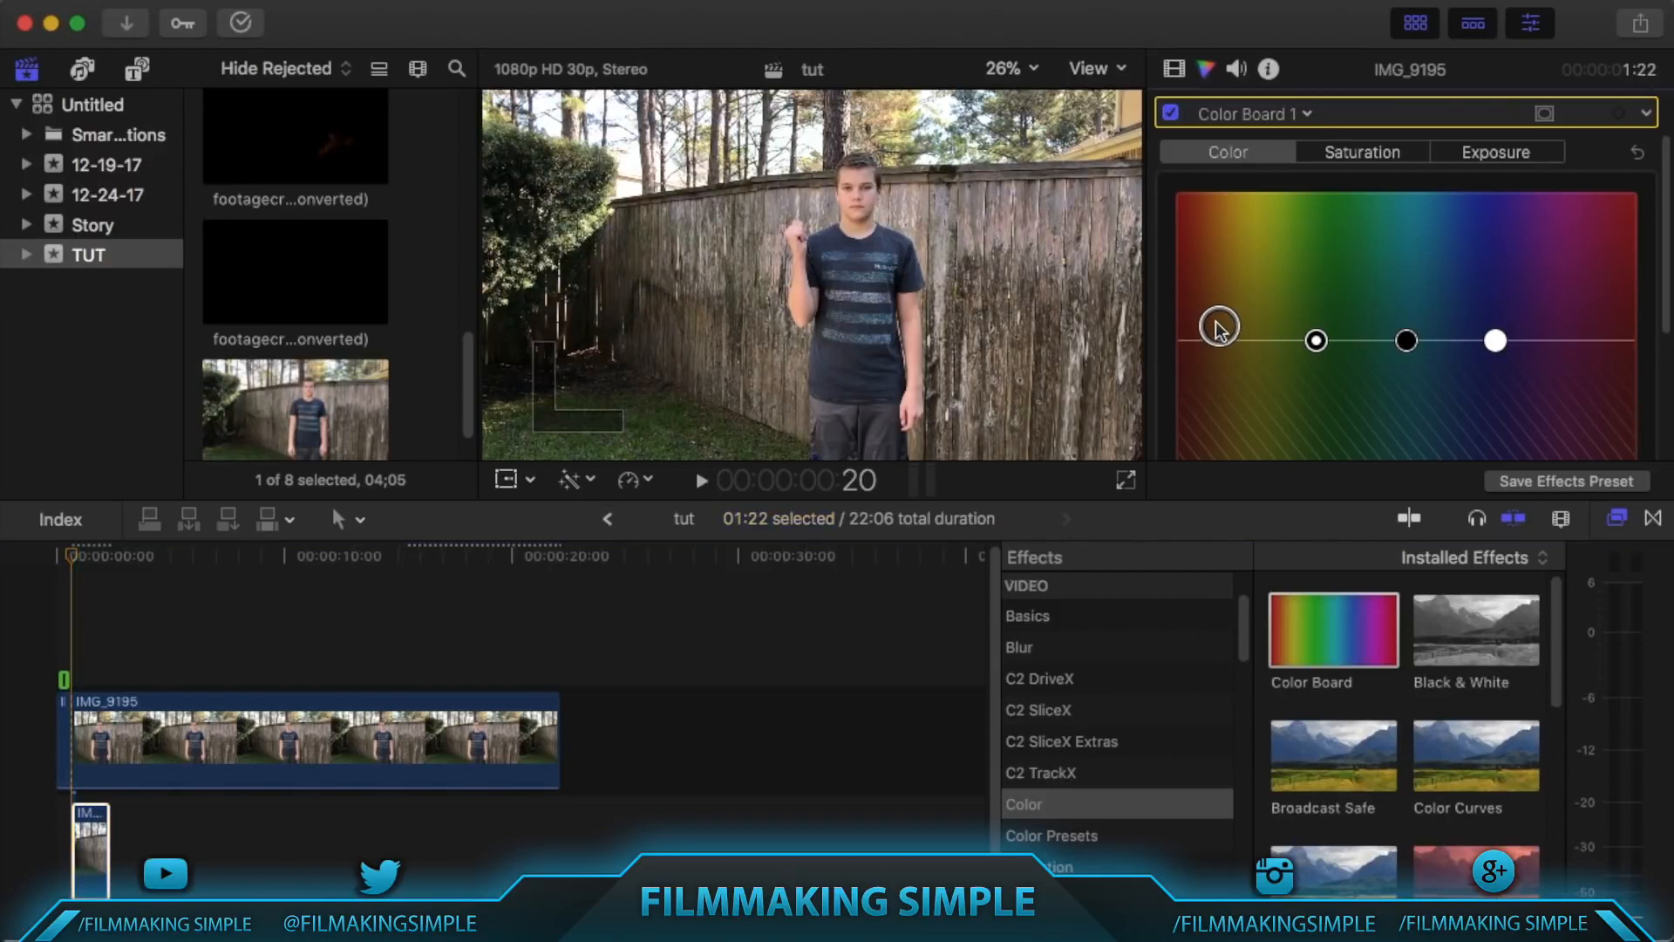
# Step back and forth across the freeze cut at frame 20 to check the background's color match.
pyautogui.click(66, 557)
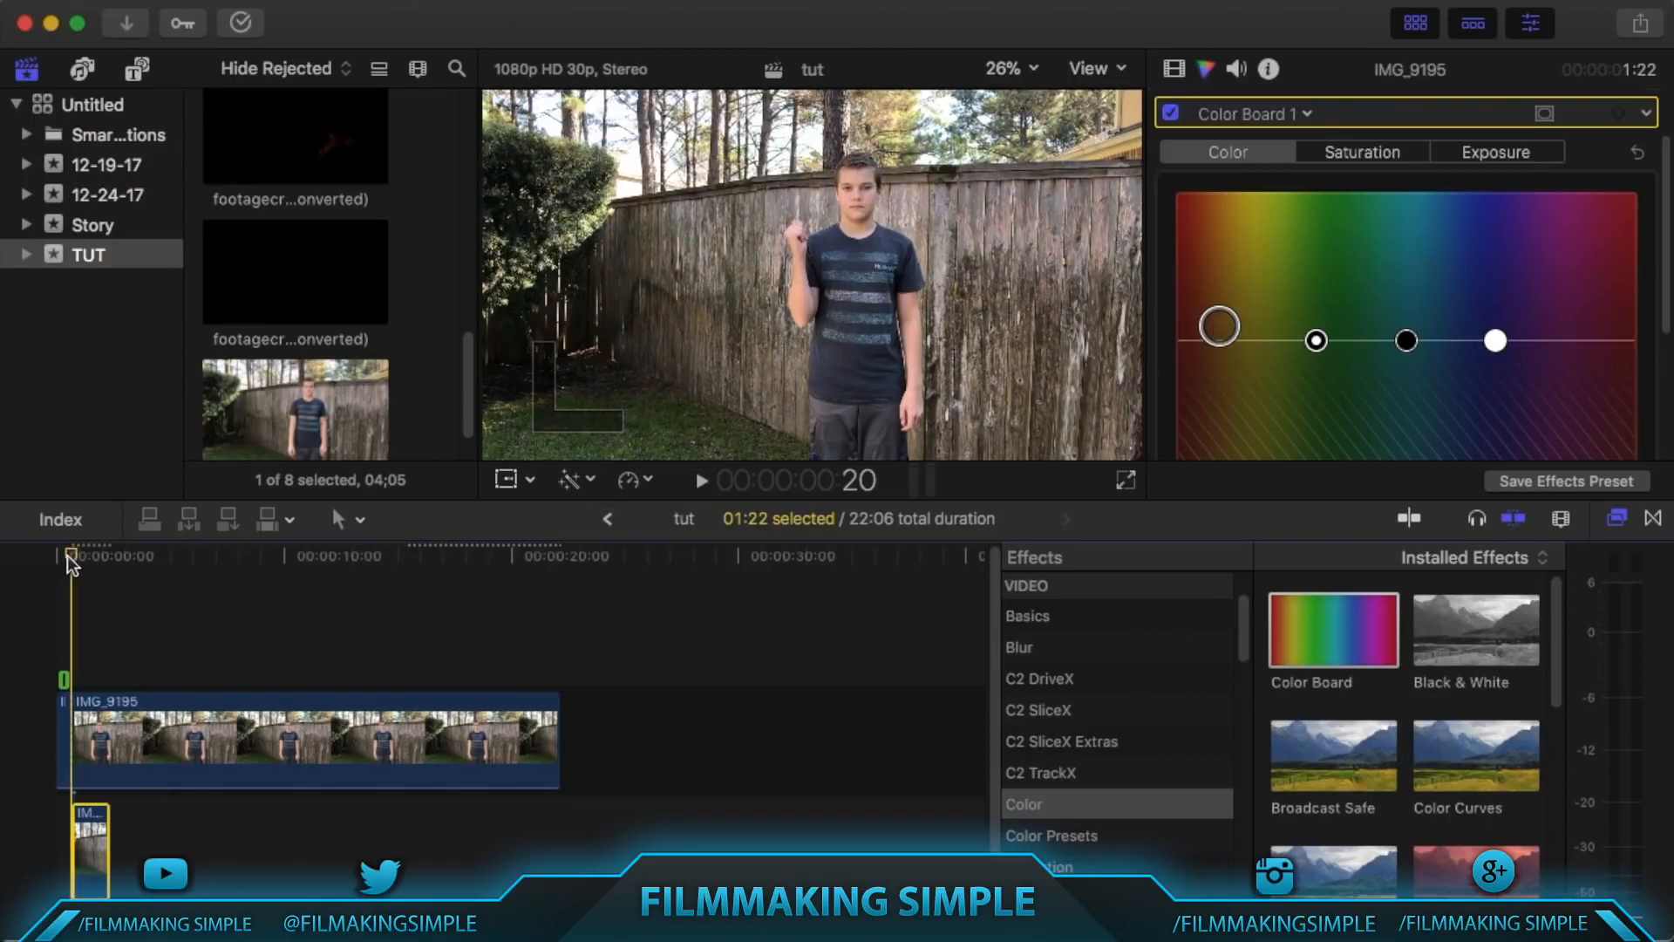
pyautogui.press('Left')
pyautogui.press('Right')
pyautogui.press('Left')
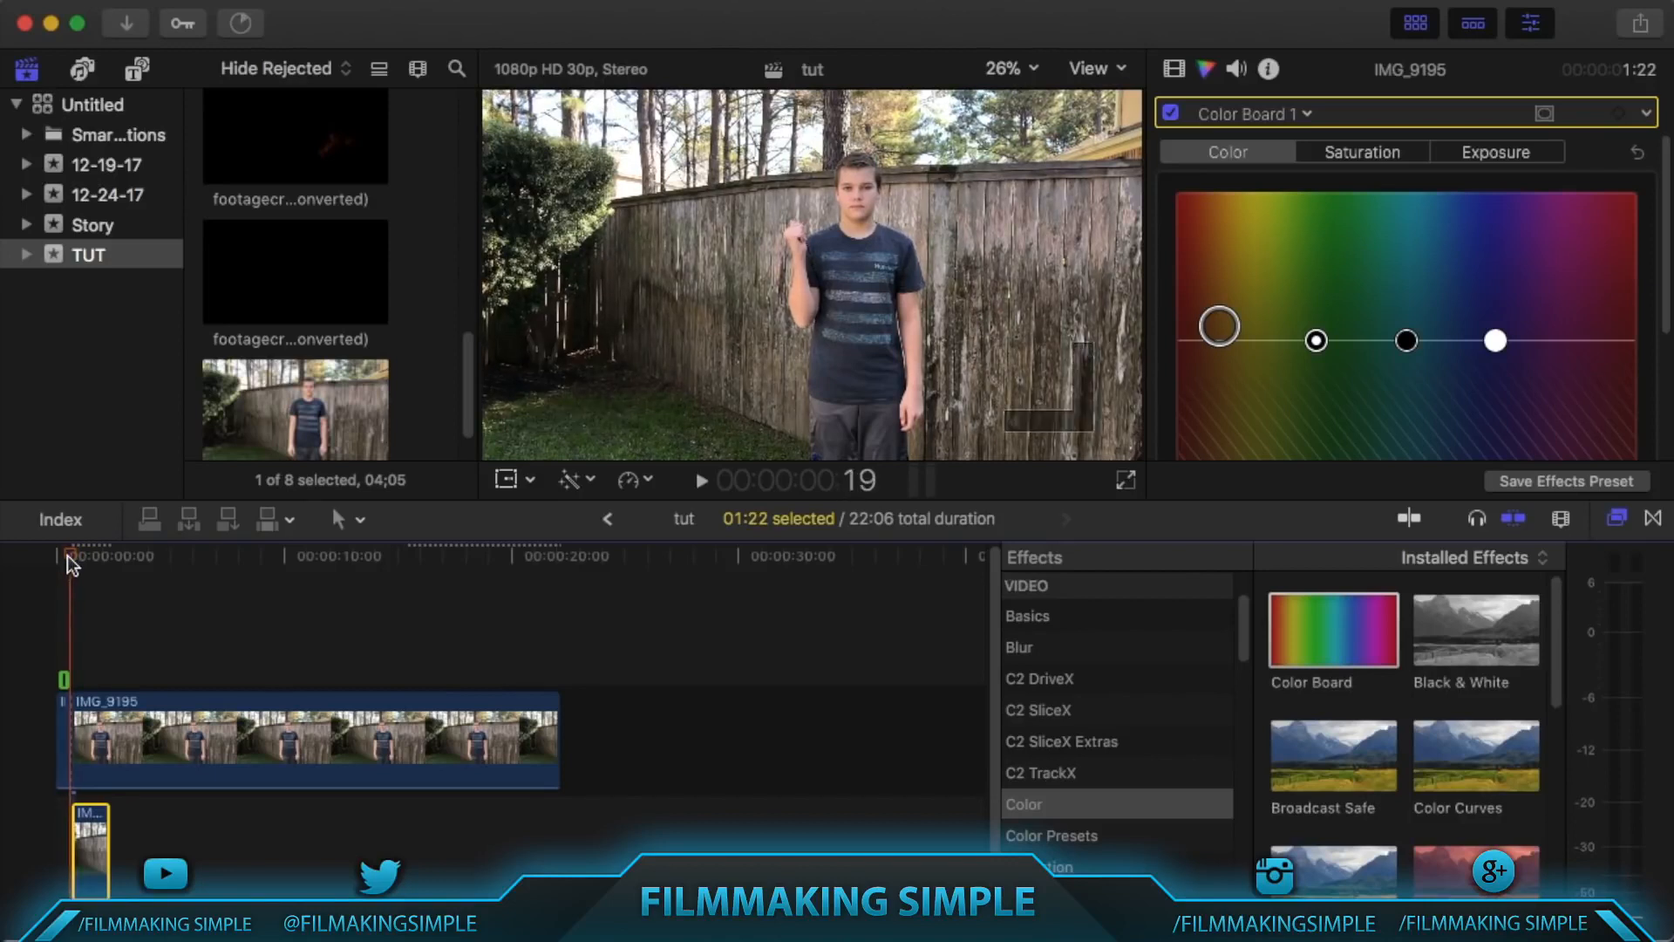
pyautogui.press('Right')
pyautogui.press('Left')
pyautogui.press('Right')
pyautogui.press('Left')
pyautogui.press('Right')
pyautogui.press('Left')
pyautogui.press('Right')
pyautogui.press('Left')
pyautogui.press('Left')
pyautogui.press('Right')
# Replay the timeline from the start to check the snap's transition into the masked freeze, and bring up the clip's video properties.
pyautogui.press('space')
pyautogui.click(38, 619)
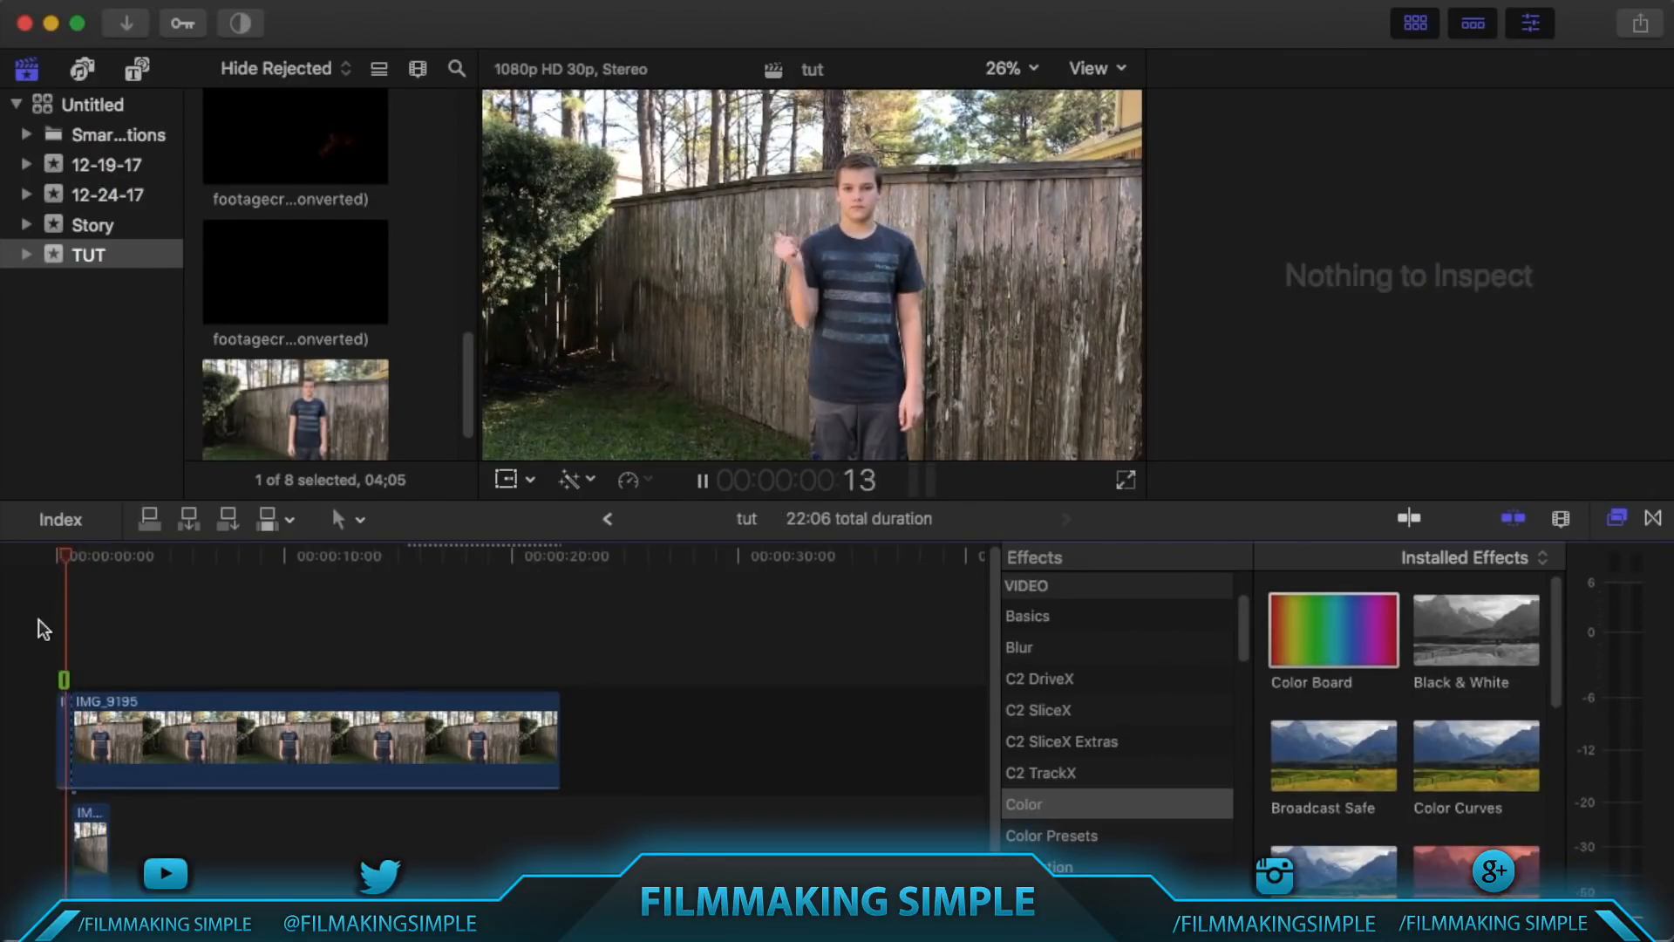
pyautogui.press('space')
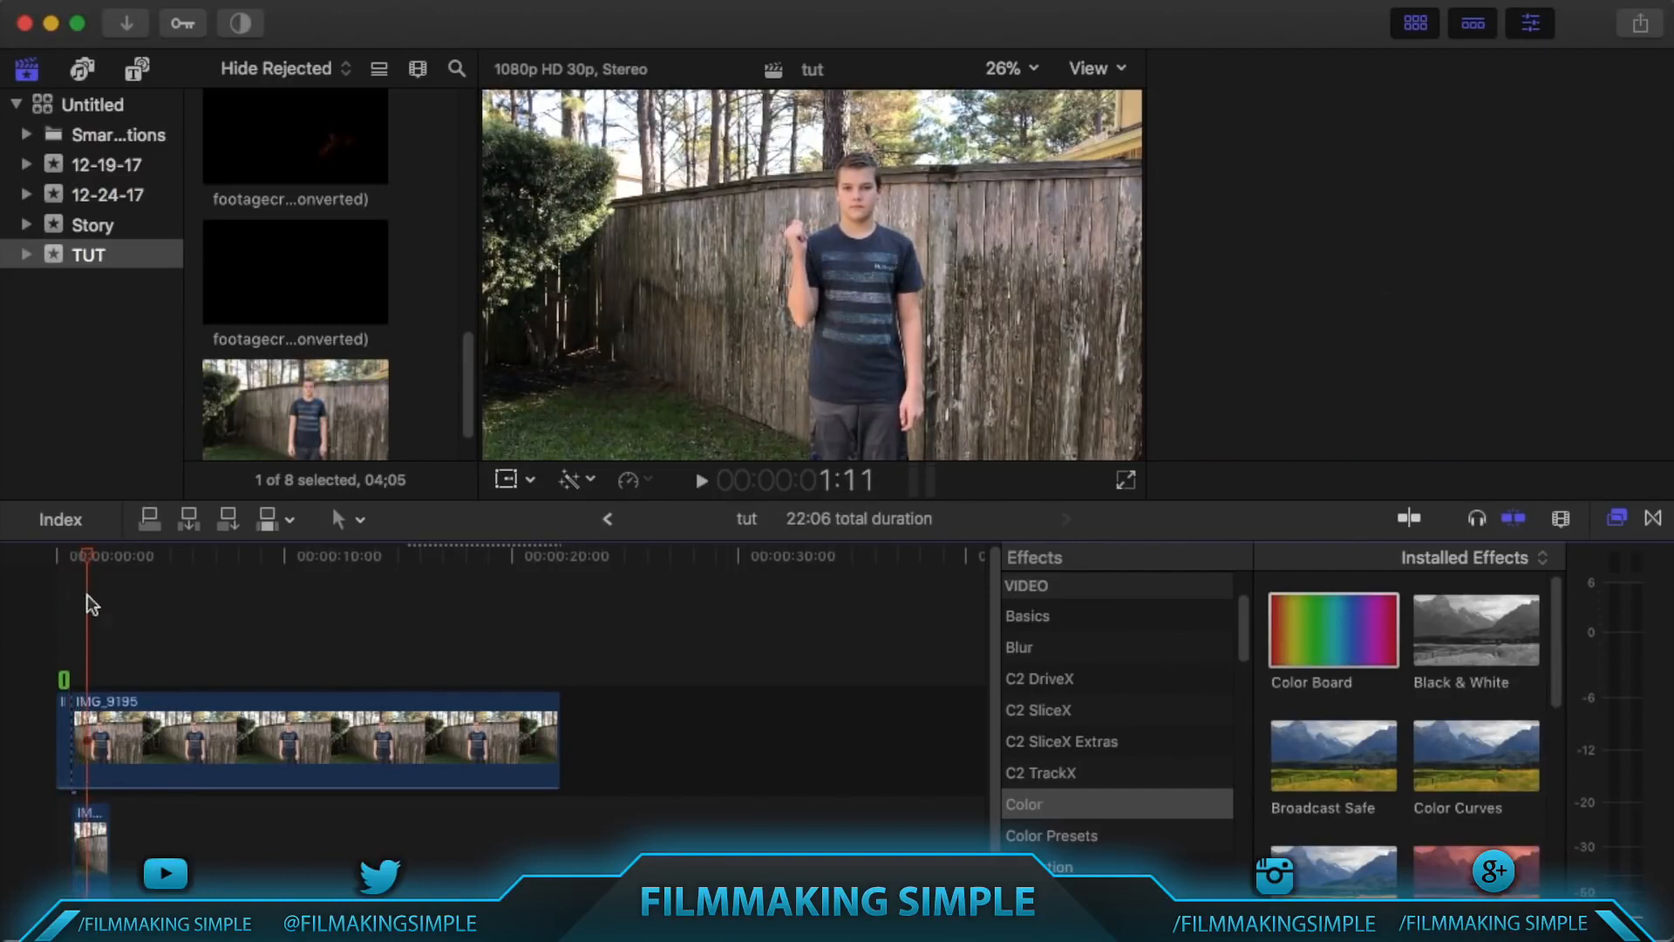
pyautogui.moveTo(87, 595); pyautogui.dragTo(19, 625)
pyautogui.press('space')
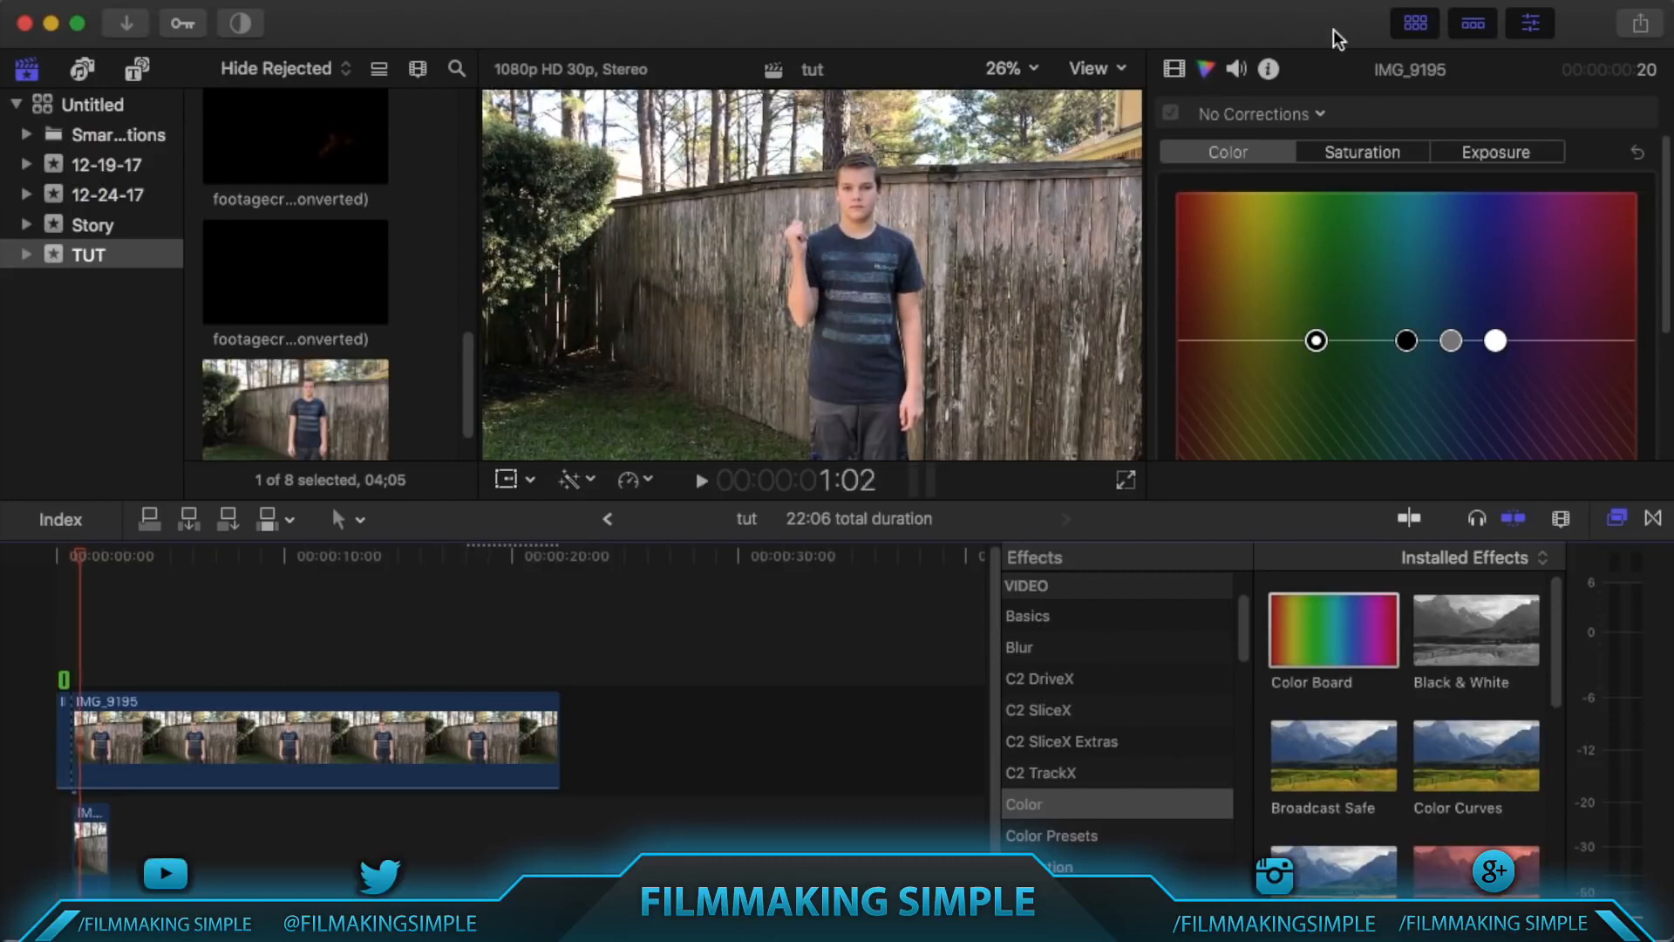
pyautogui.click(1172, 70)
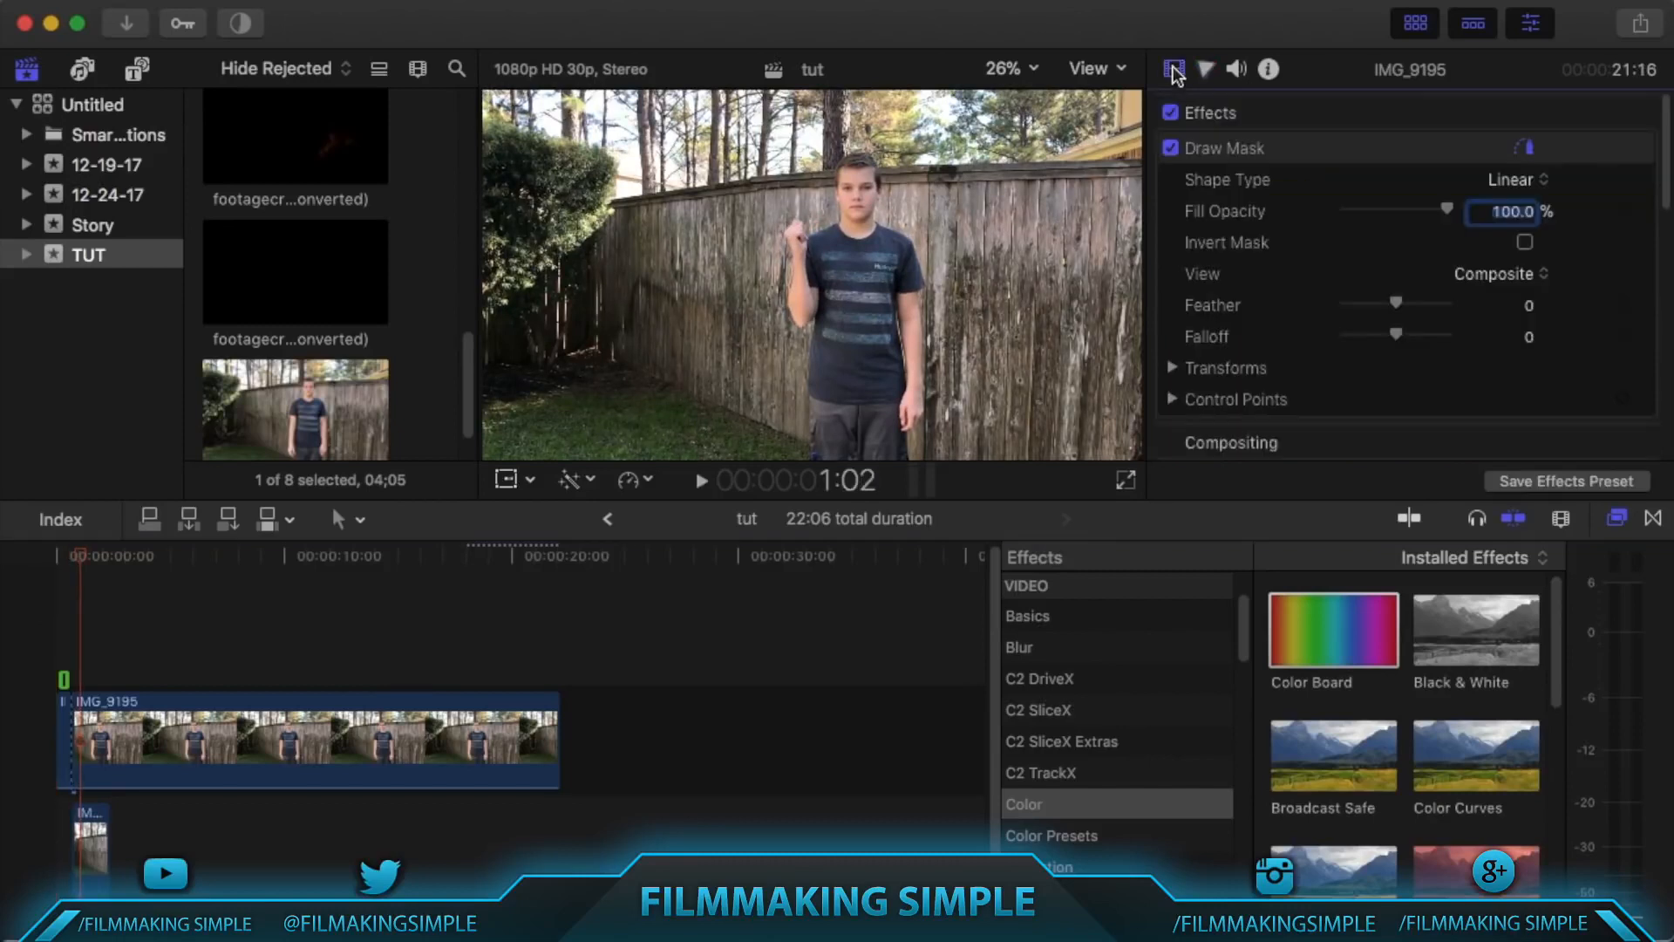
pyautogui.click(46, 634)
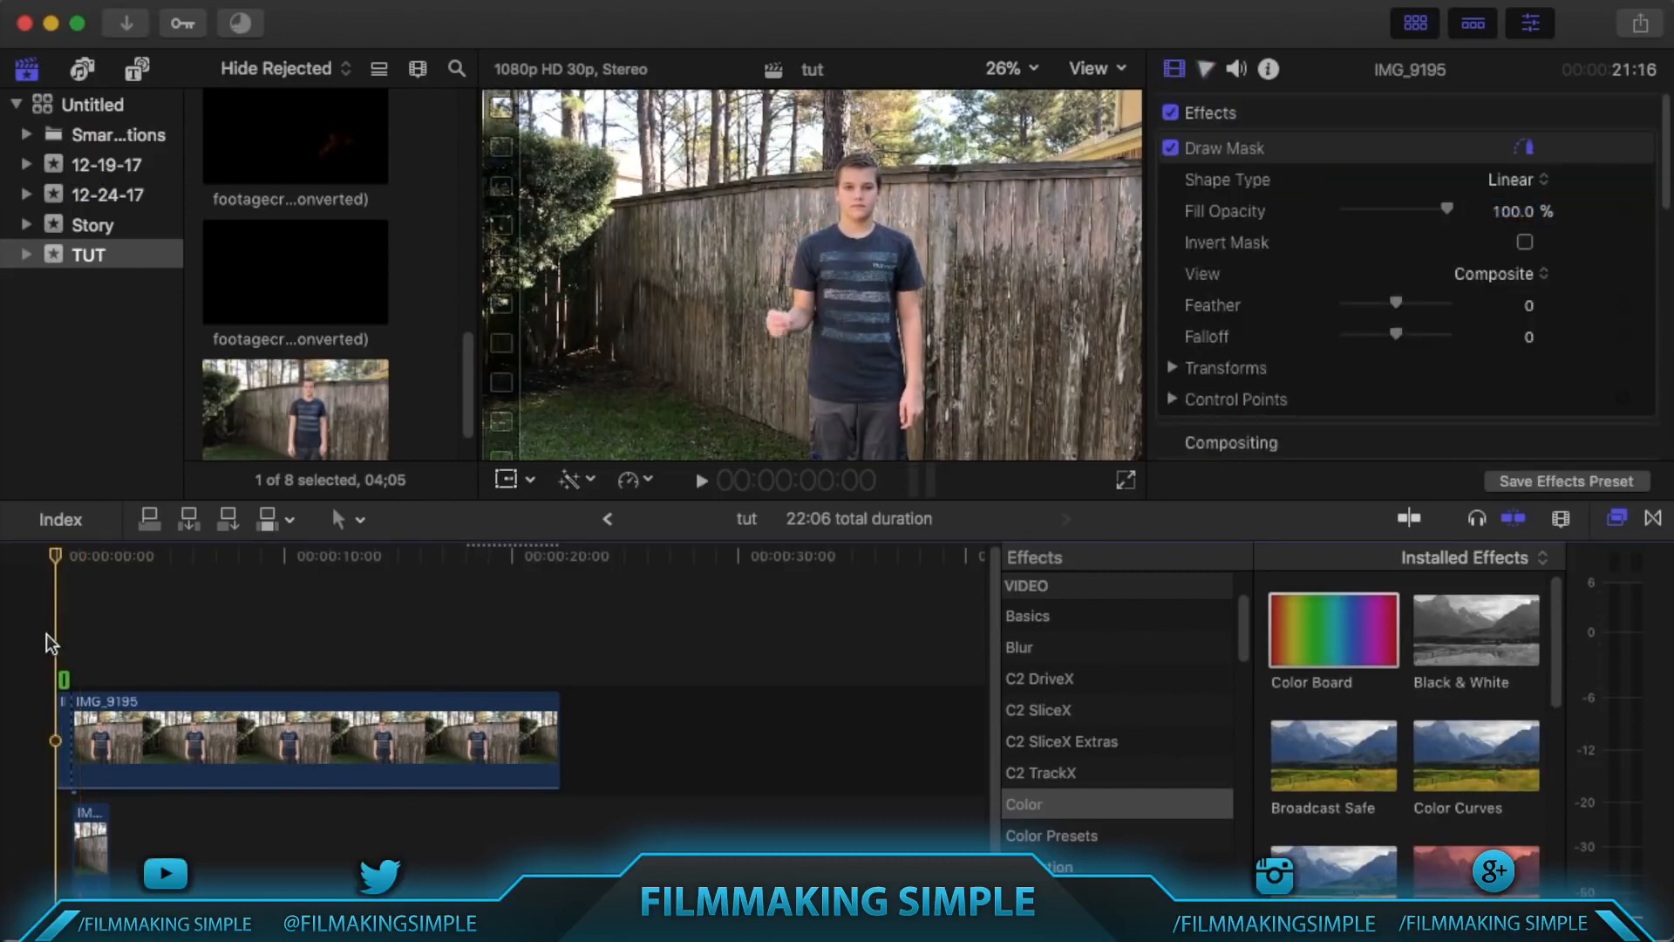
pyautogui.press('space')
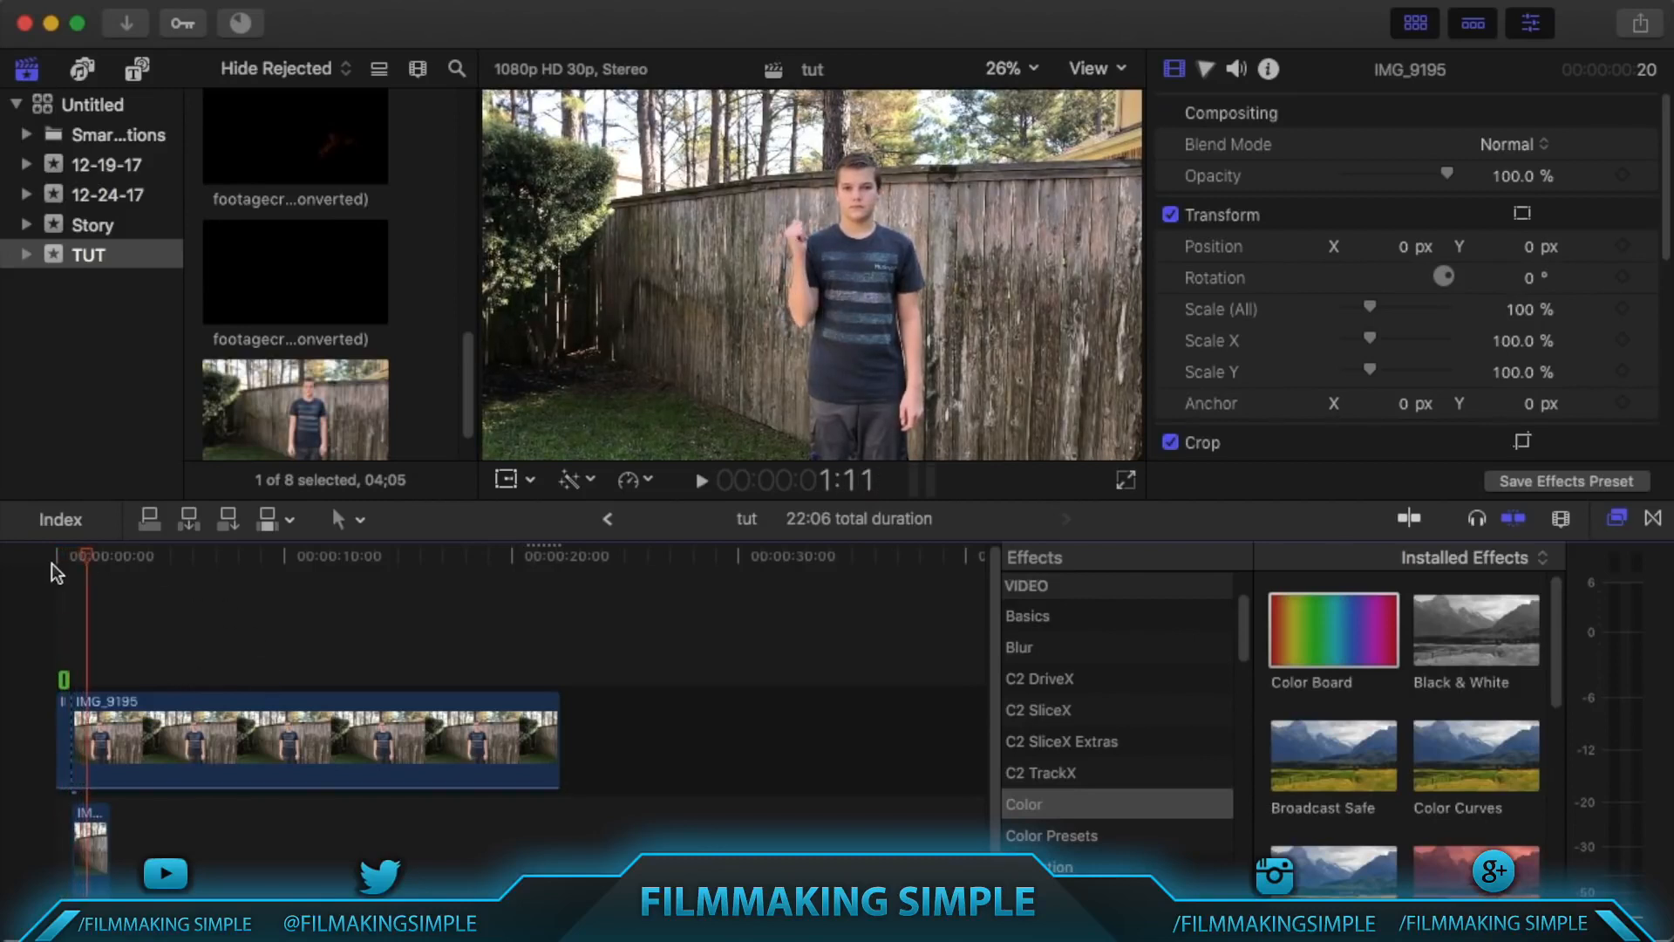
# Trim the end of the frozen snap clip so it lines up with the end of the background clip.
pyautogui.click(71, 562)
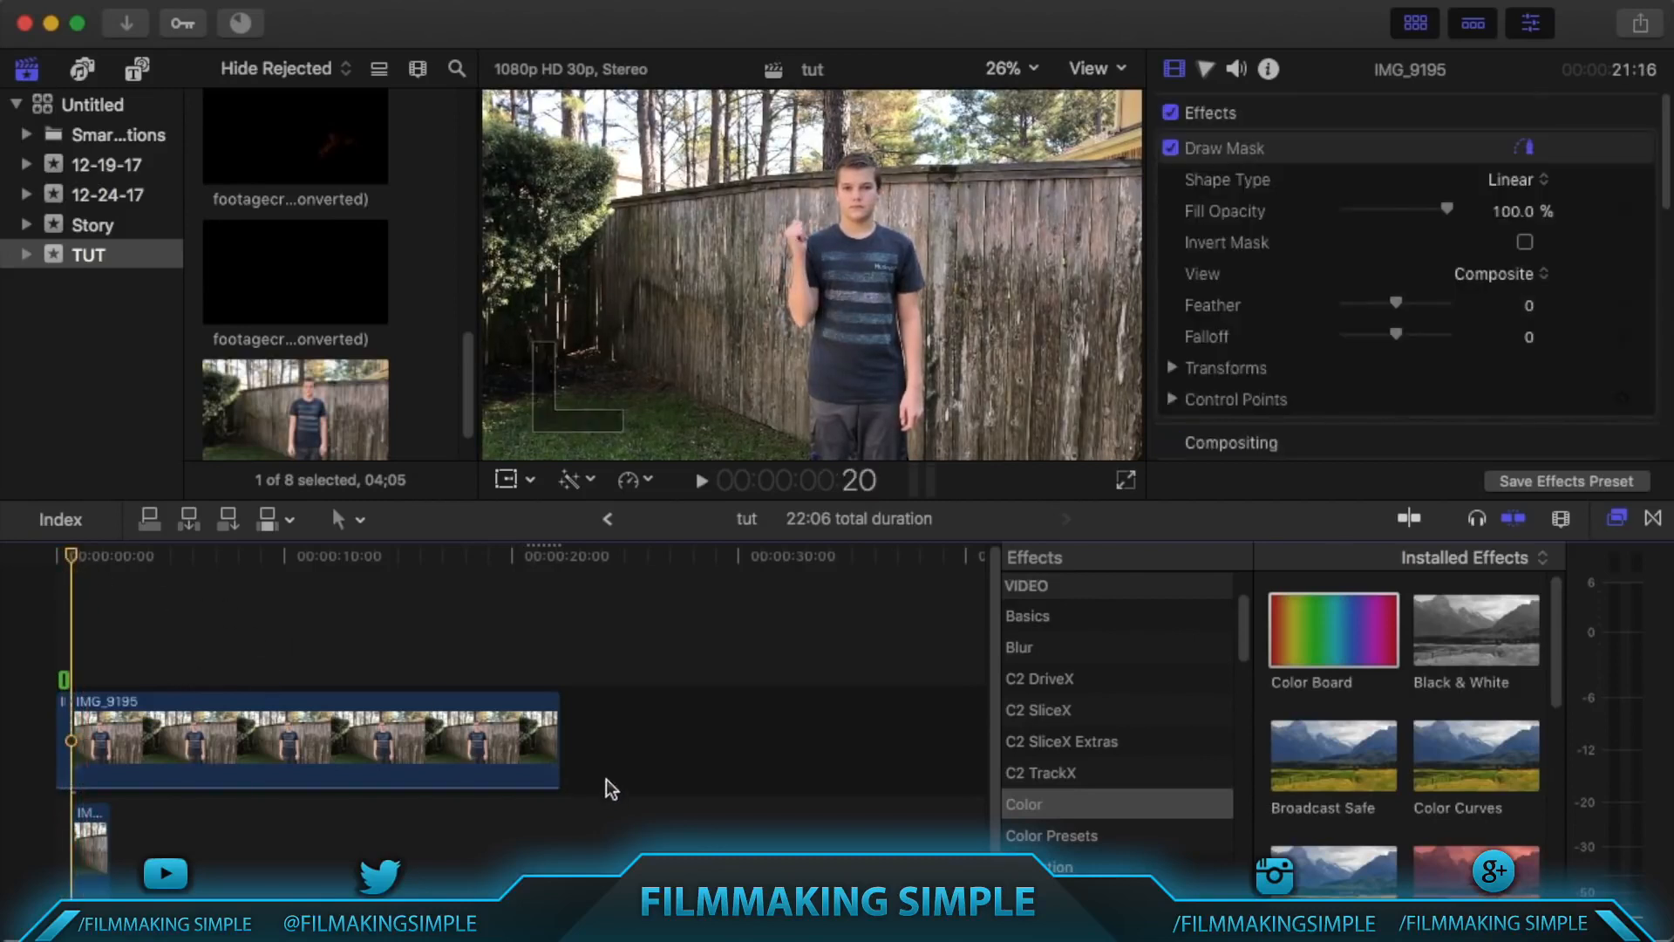
pyautogui.moveTo(558, 741); pyautogui.dragTo(109, 742)
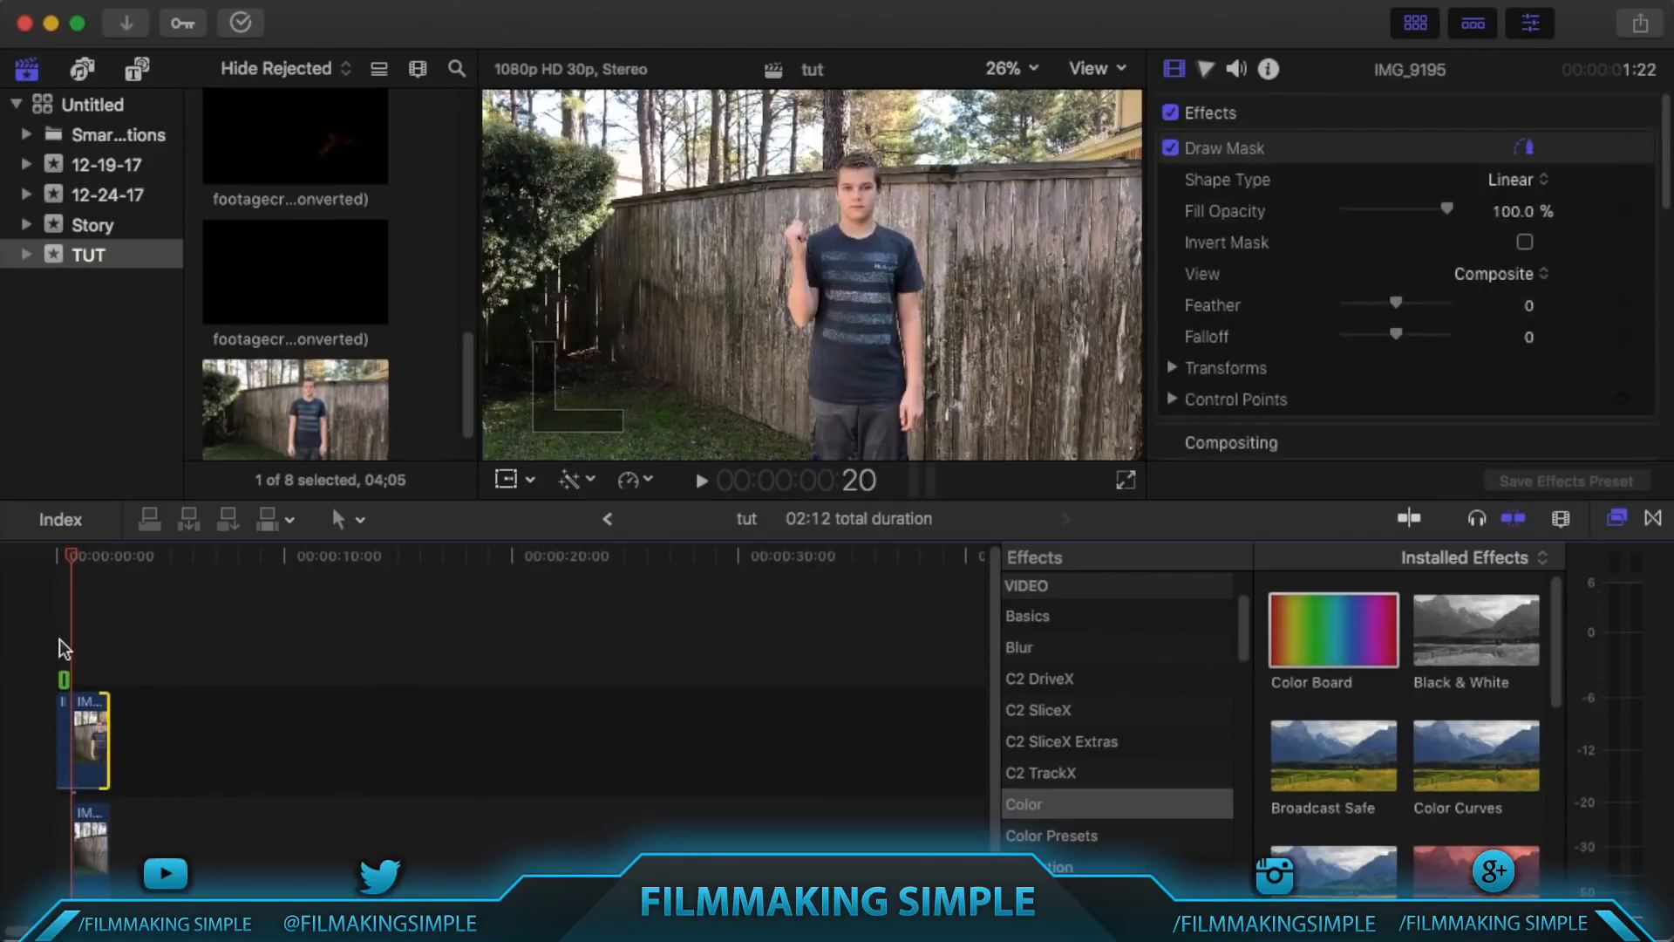
pyautogui.hotkey('shift', 'z')
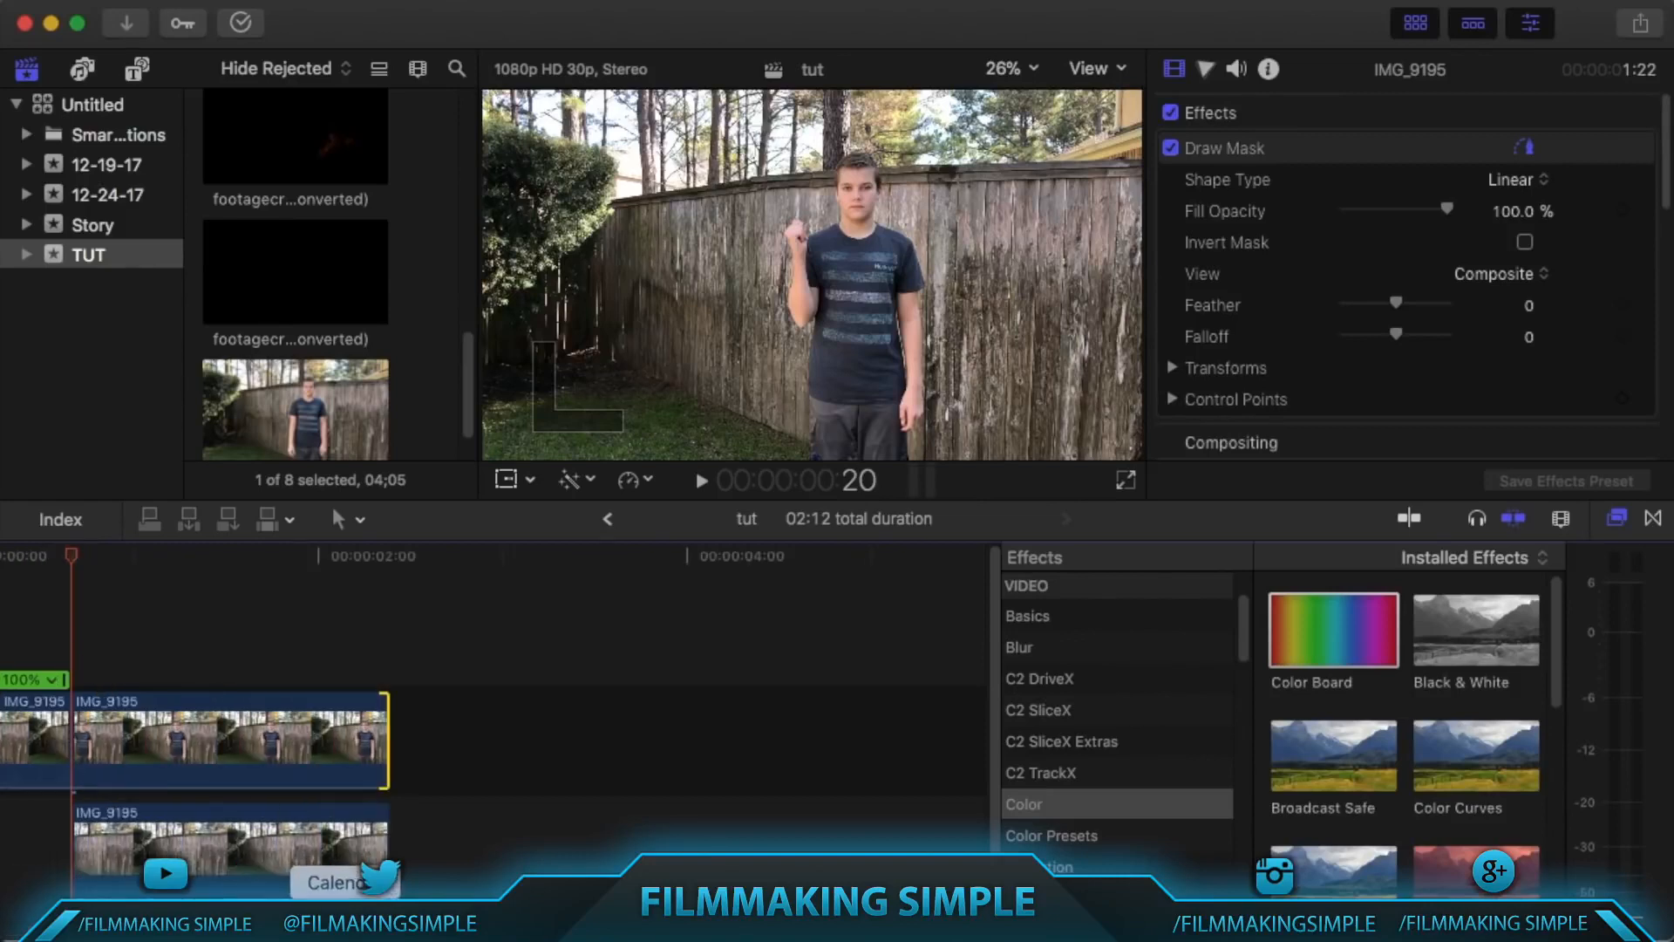
pyautogui.hscroll(-2, 497, 723)
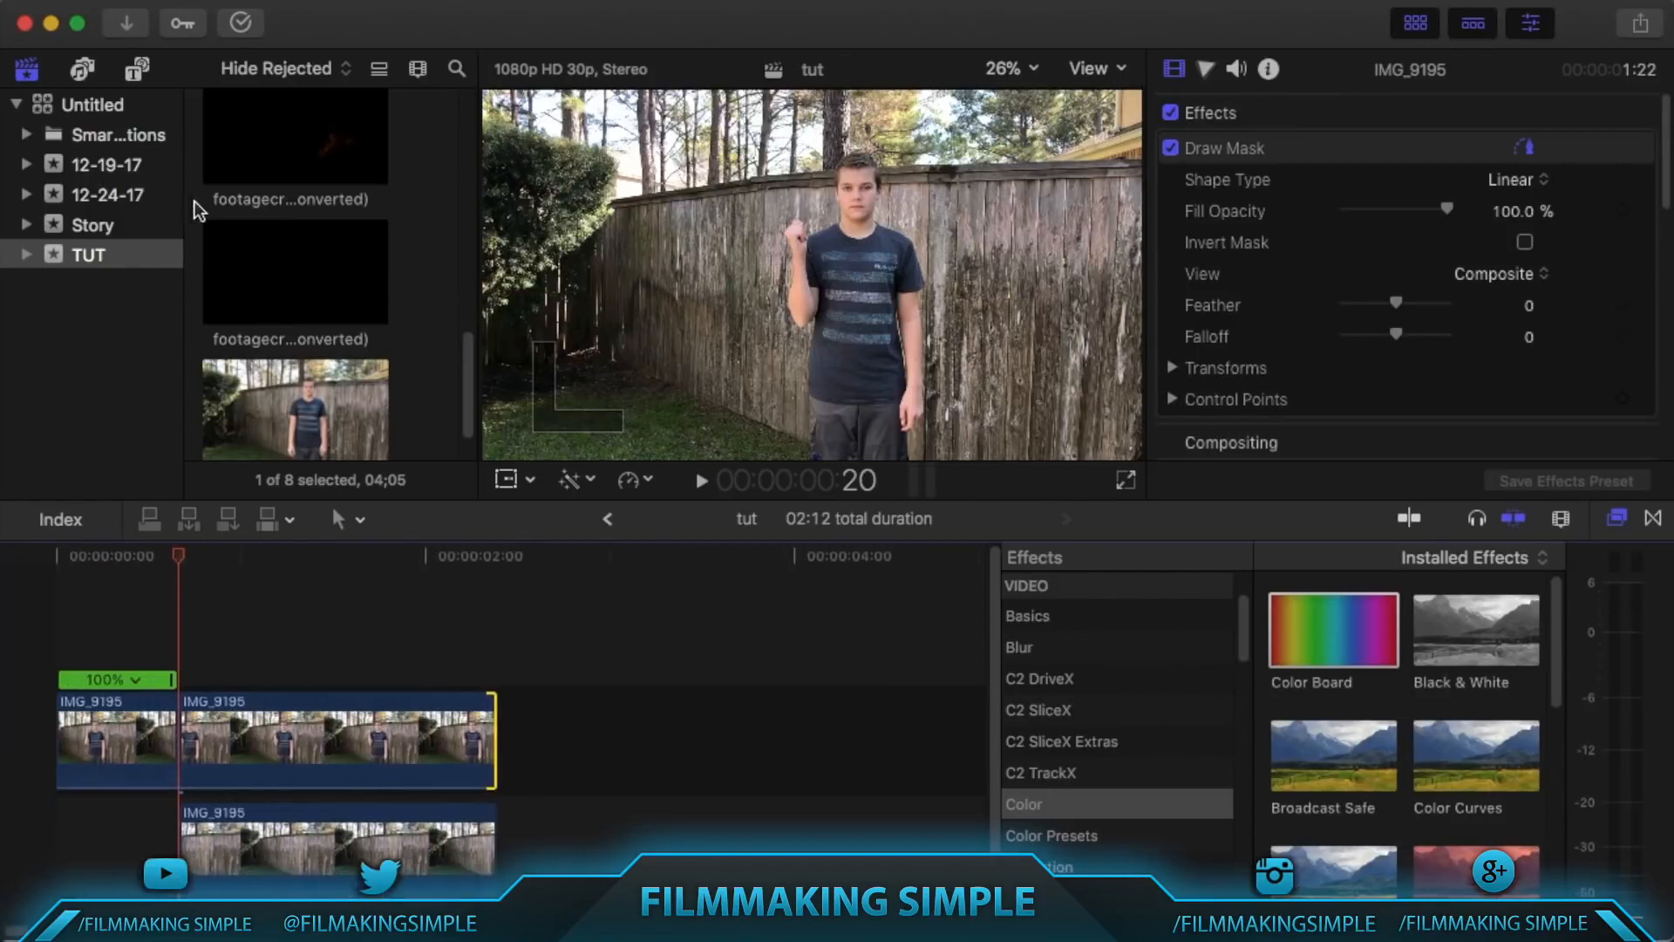
# Place the footagecrate-bonfire-embers-large-1 clip above the snap footage on the timeline and retime it to Fast 2x.
pyautogui.click(249, 275)
pyautogui.scroll(-1, 276, 246)
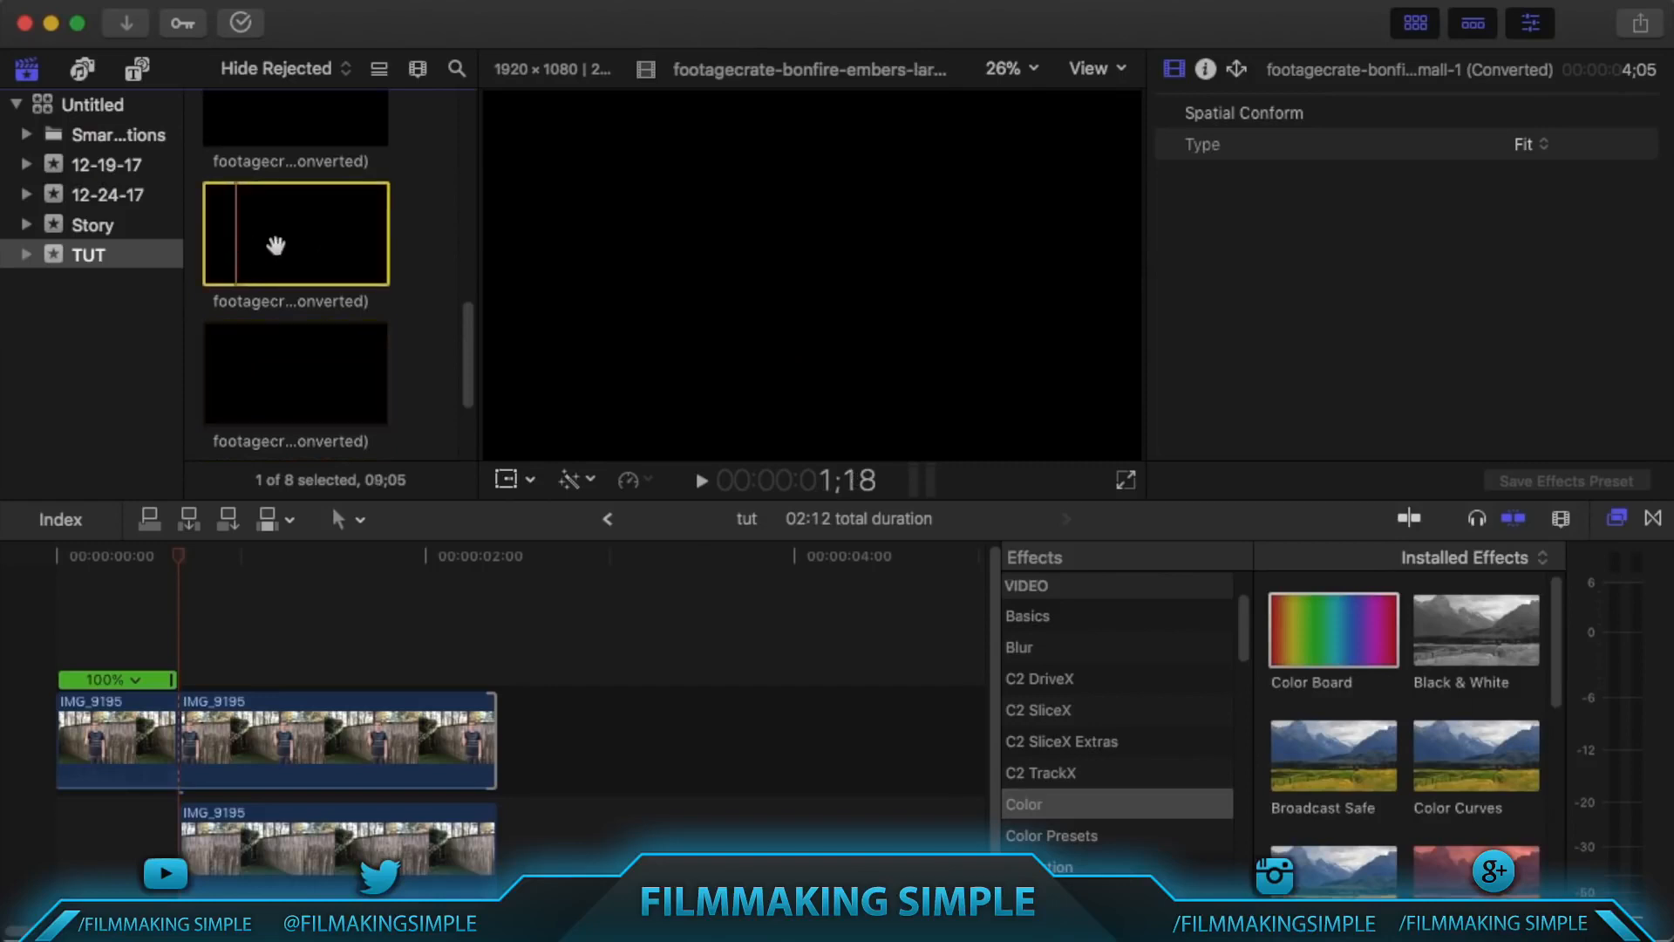
pyautogui.moveTo(268, 247); pyautogui.dragTo(194, 615)
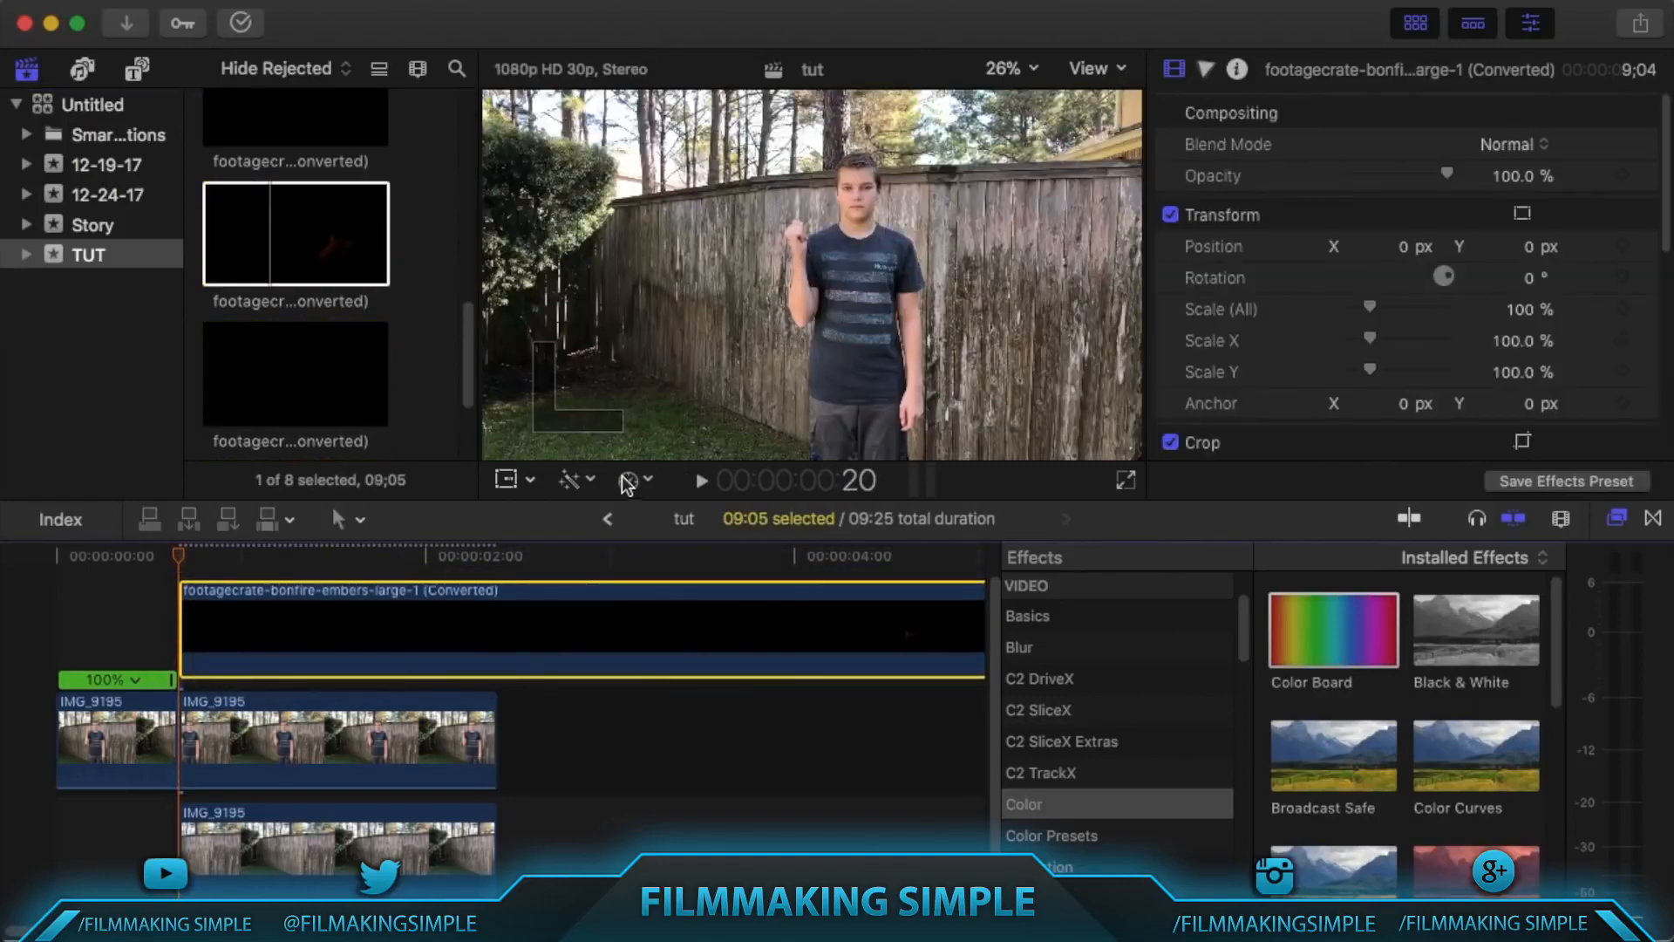
pyautogui.click(628, 482)
pyautogui.moveTo(863, 526)
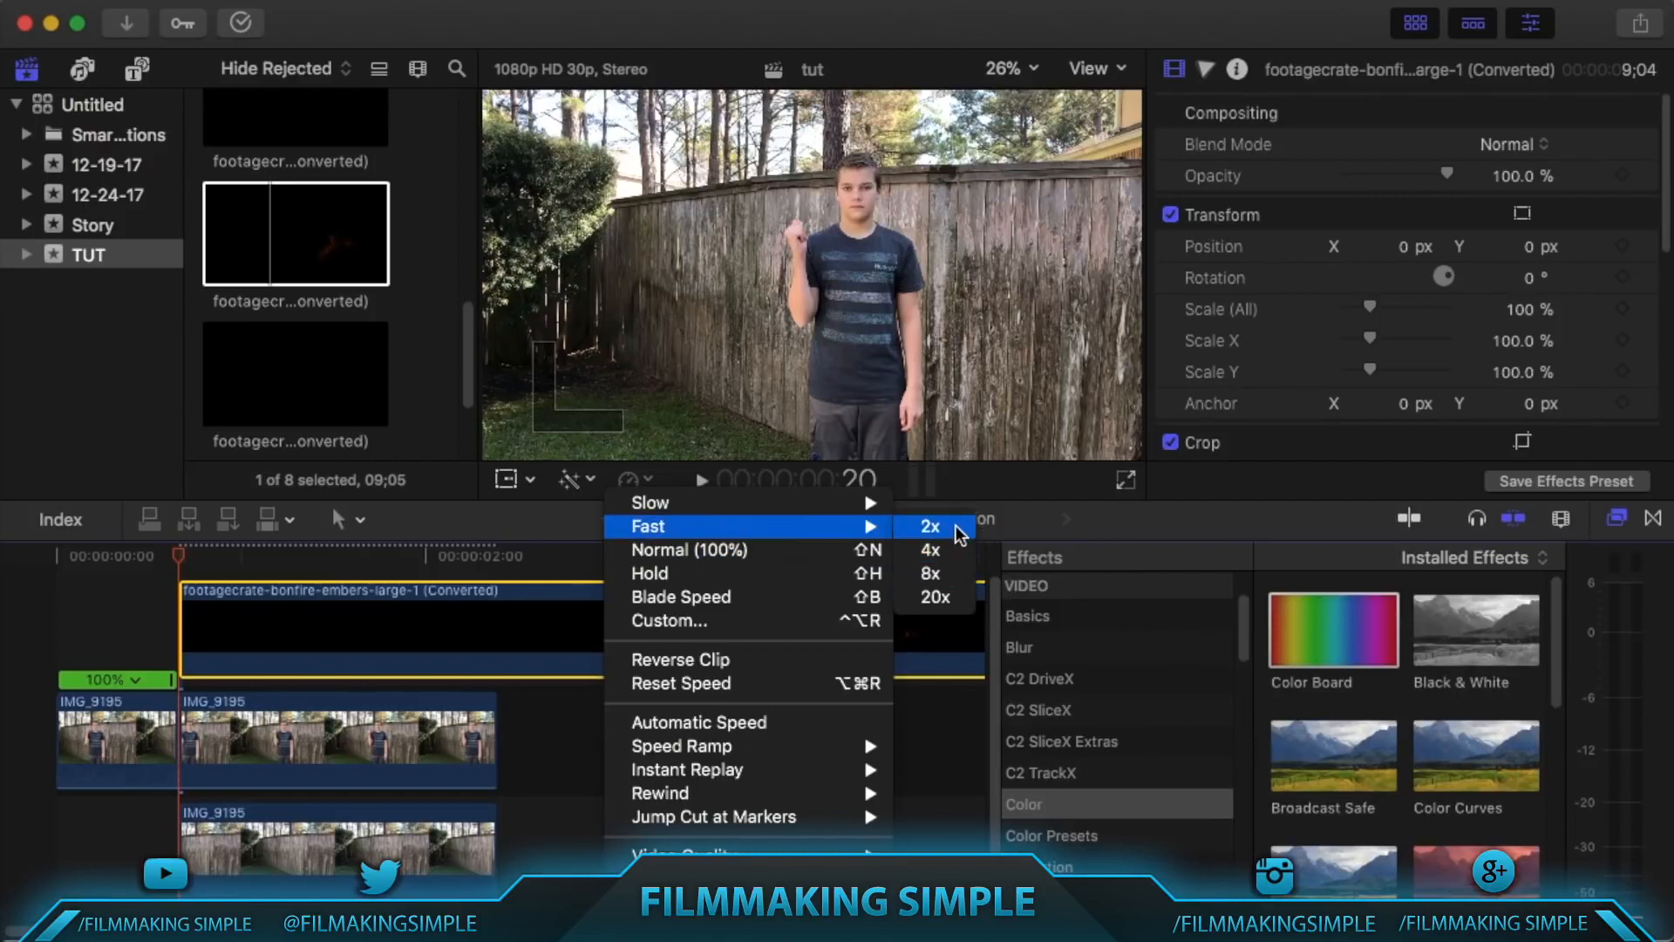
pyautogui.click(960, 533)
# Play the sped-up embers over the frozen snap and step backward frame by frame to examine their timing.
pyautogui.click(501, 589)
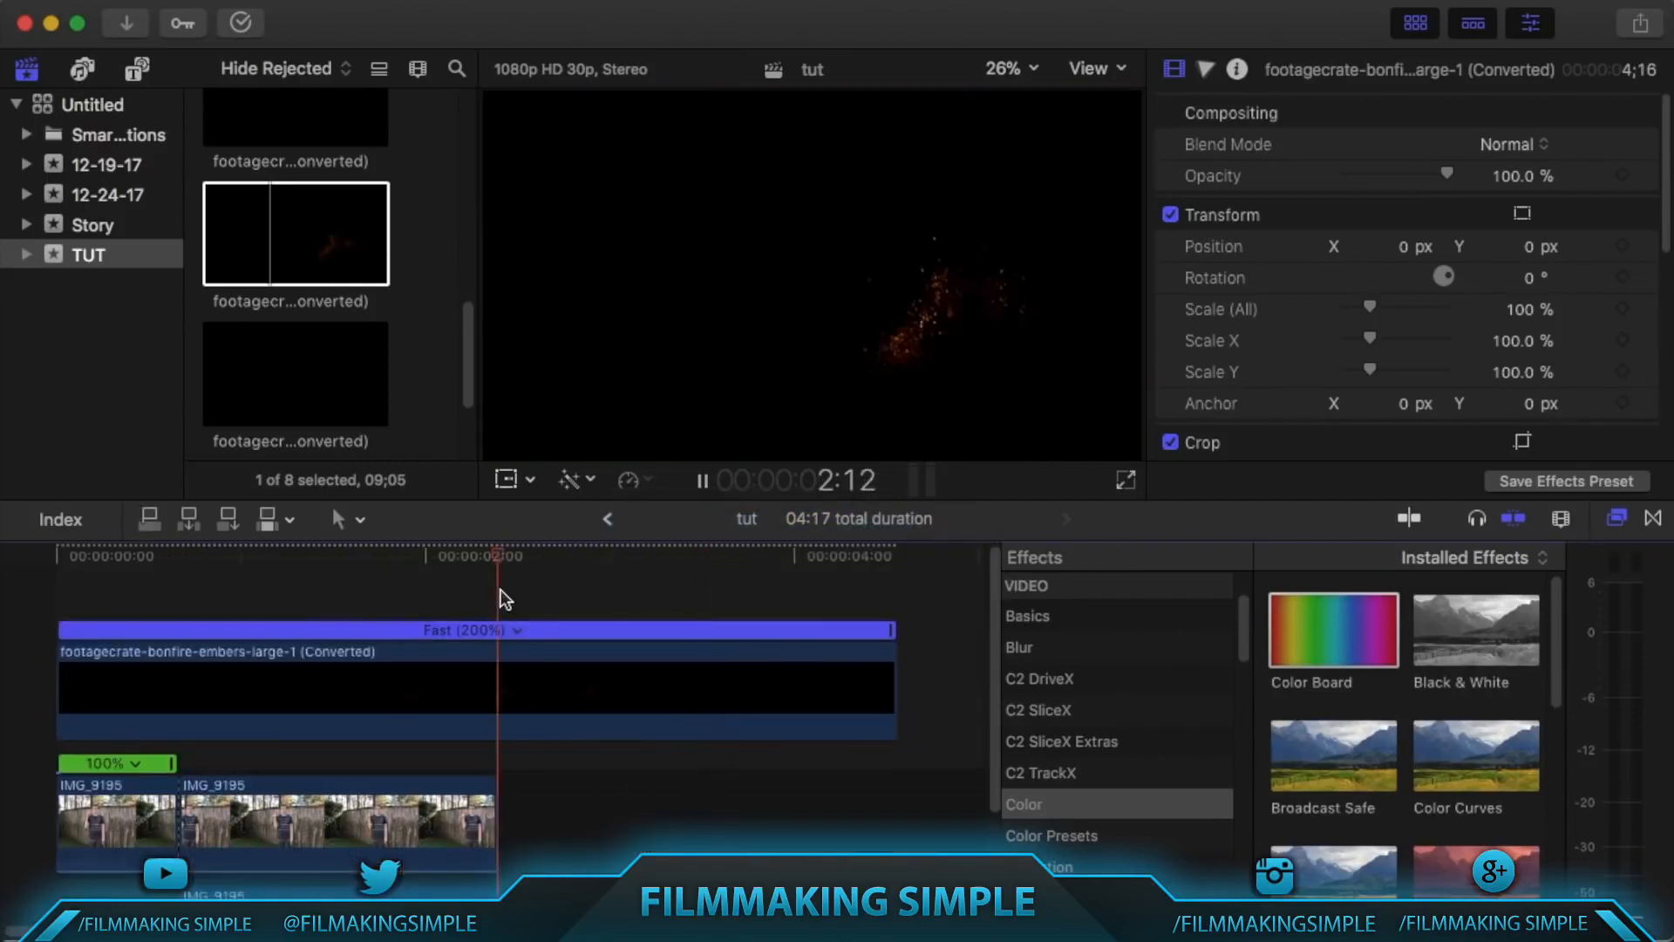
pyautogui.click(395, 582)
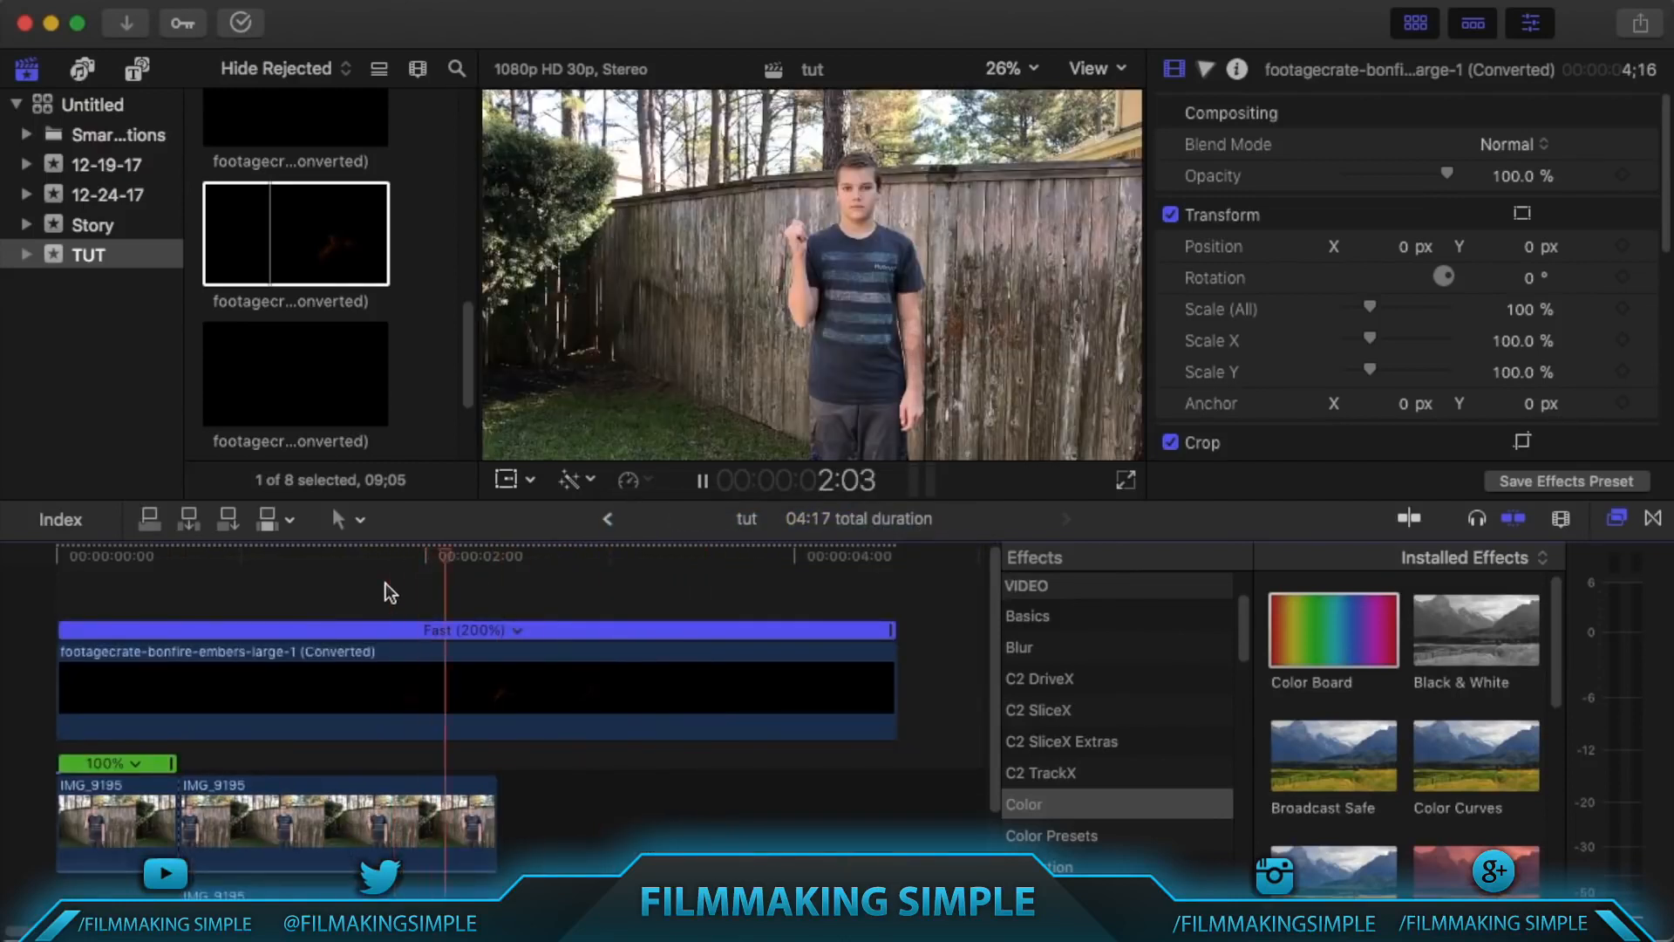
pyautogui.press('space')
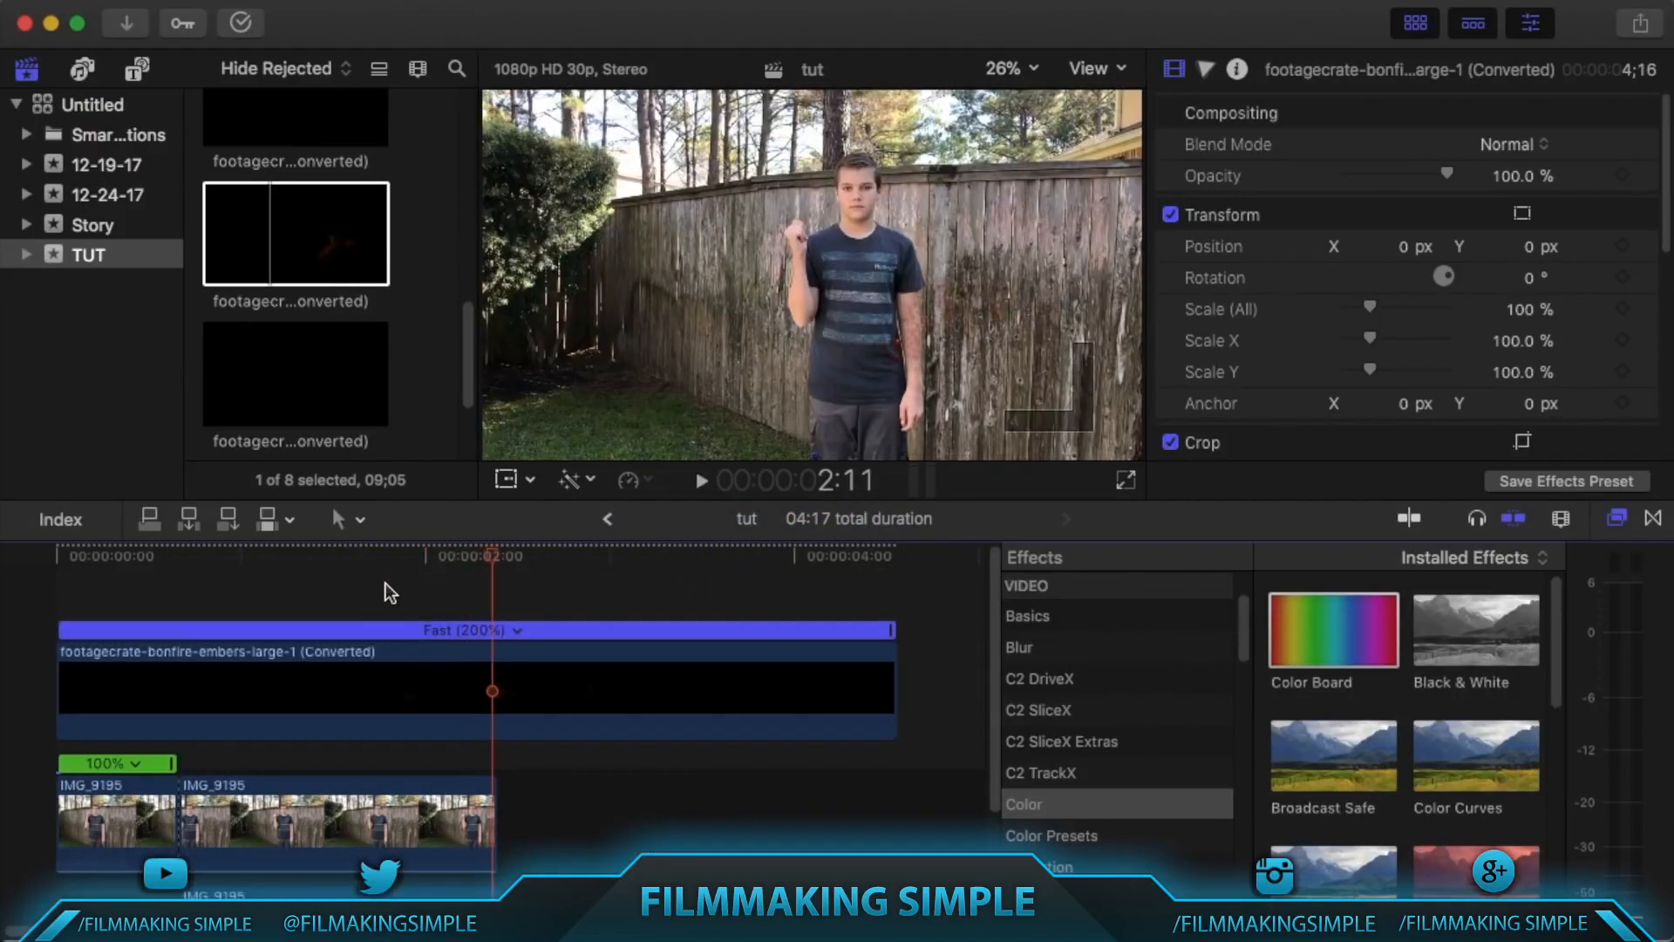
pyautogui.press('Left')
pyautogui.press('Left')
pyautogui.press('Left')
pyautogui.press('Left')
pyautogui.press('Left')
pyautogui.press('Left')
pyautogui.press('Left')
pyautogui.press('Left')
pyautogui.press('Left')
pyautogui.press('Left')
pyautogui.press('Left')
pyautogui.press('Left')
pyautogui.press('Left')
pyautogui.press('Left')
pyautogui.press('Left')
pyautogui.press('Left')
pyautogui.press('Left')
pyautogui.press('Left')
pyautogui.press('Left')
pyautogui.press('Left')
pyautogui.press('Left')
pyautogui.press('Left')
pyautogui.press('Left')
pyautogui.press('Left')
pyautogui.press('Left')
pyautogui.press('Left')
pyautogui.press('Left')
pyautogui.press('Left')
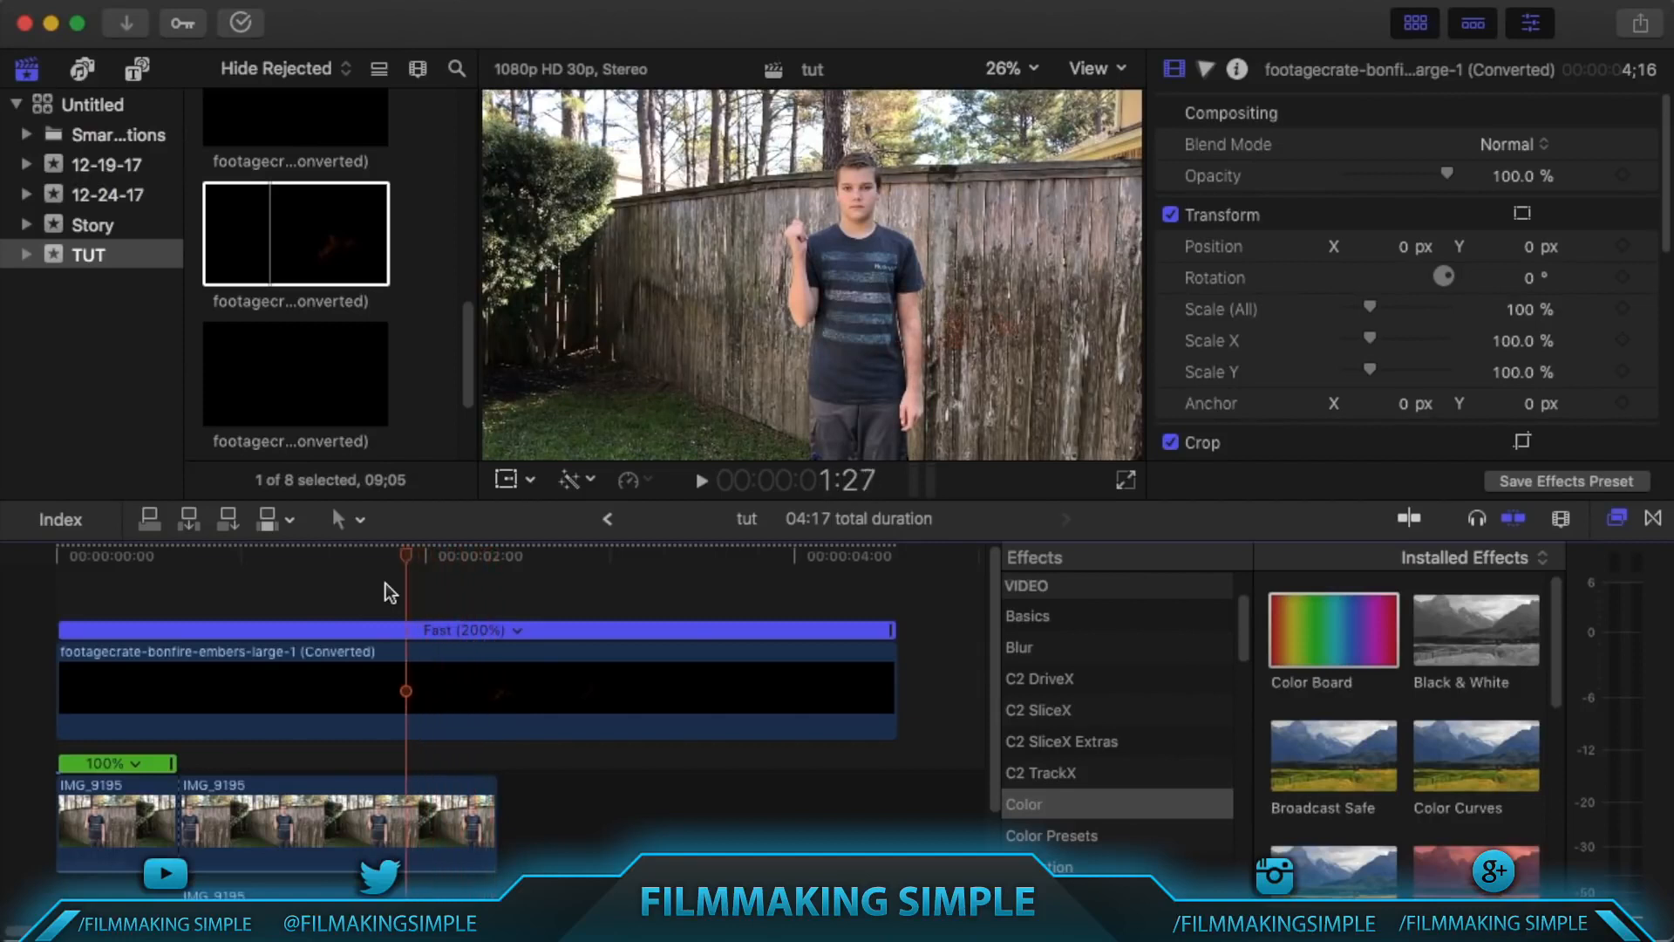
pyautogui.press('Left')
pyautogui.press('Left')
pyautogui.press('Left')
pyautogui.press('Left')
pyautogui.press('Left')
pyautogui.press('Left')
pyautogui.press('Left')
pyautogui.press('Left')
pyautogui.press('Left')
pyautogui.press('Left')
pyautogui.press('Left')
pyautogui.press('Left')
pyautogui.press('Left')
pyautogui.press('Left')
pyautogui.press('Left')
pyautogui.press('Left')
pyautogui.press('Left')
pyautogui.press('Left')
pyautogui.press('Left')
pyautogui.press('Left')
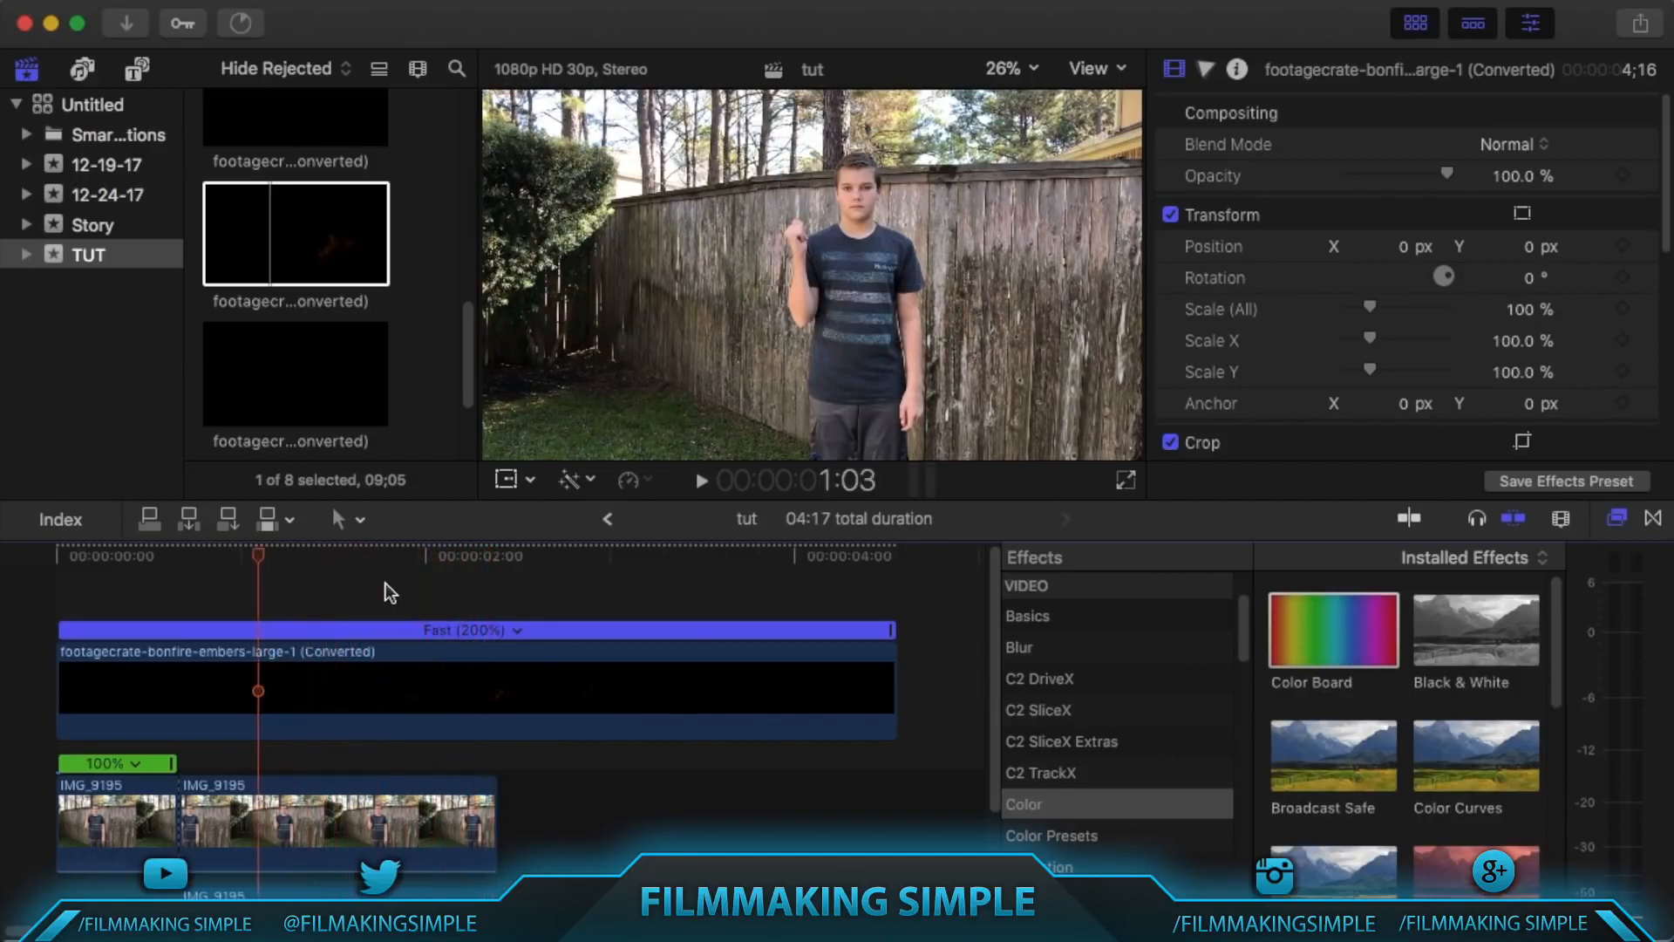
# Split the embers clip at the freeze cut on frame 20 and delete the part before the cut.
pyautogui.press('Right')
pyautogui.press('Right')
pyautogui.press('Right')
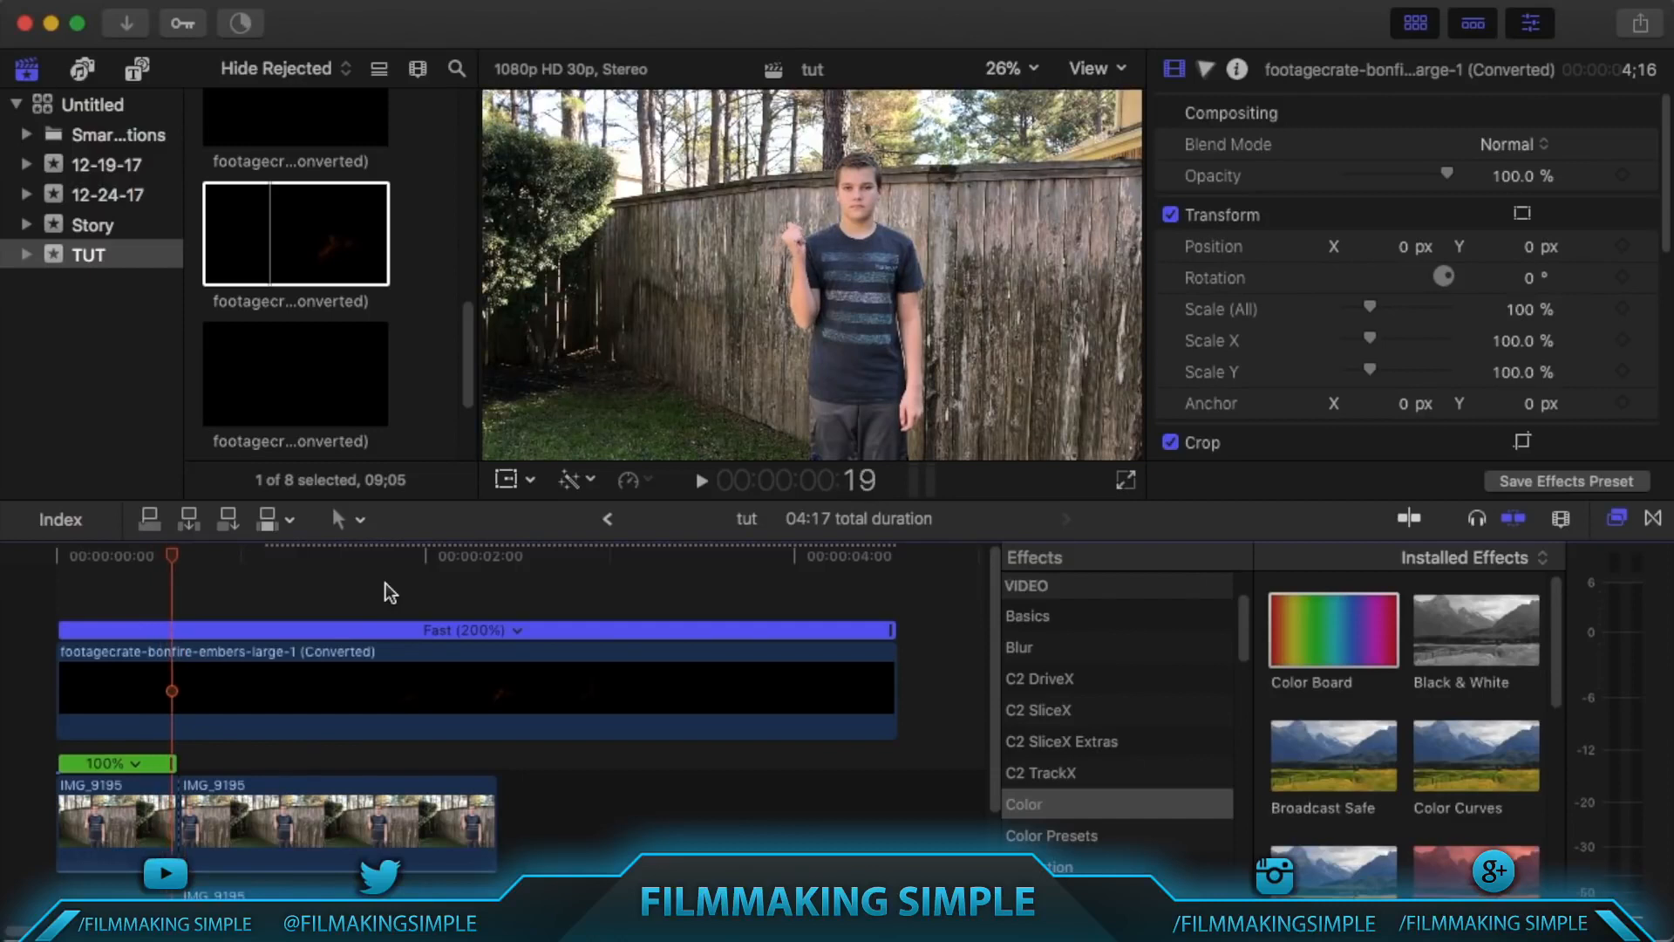
pyautogui.press('Left')
pyautogui.press('Right')
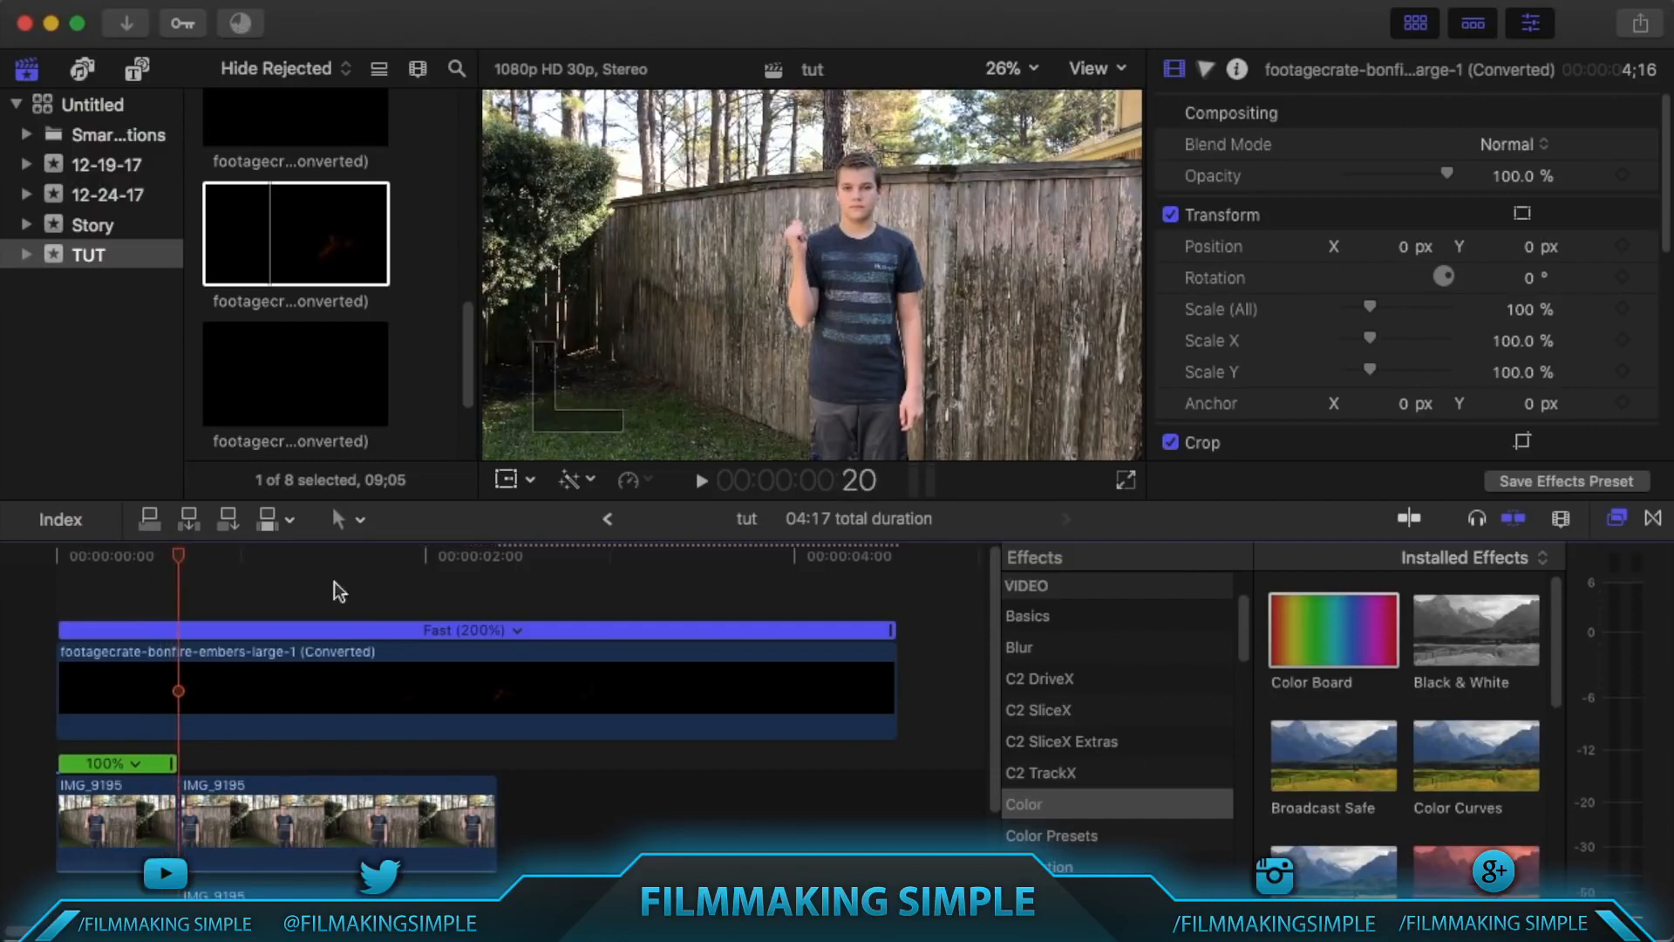
pyautogui.press('b')
pyautogui.click(180, 688)
pyautogui.press('a')
pyautogui.click(166, 656)
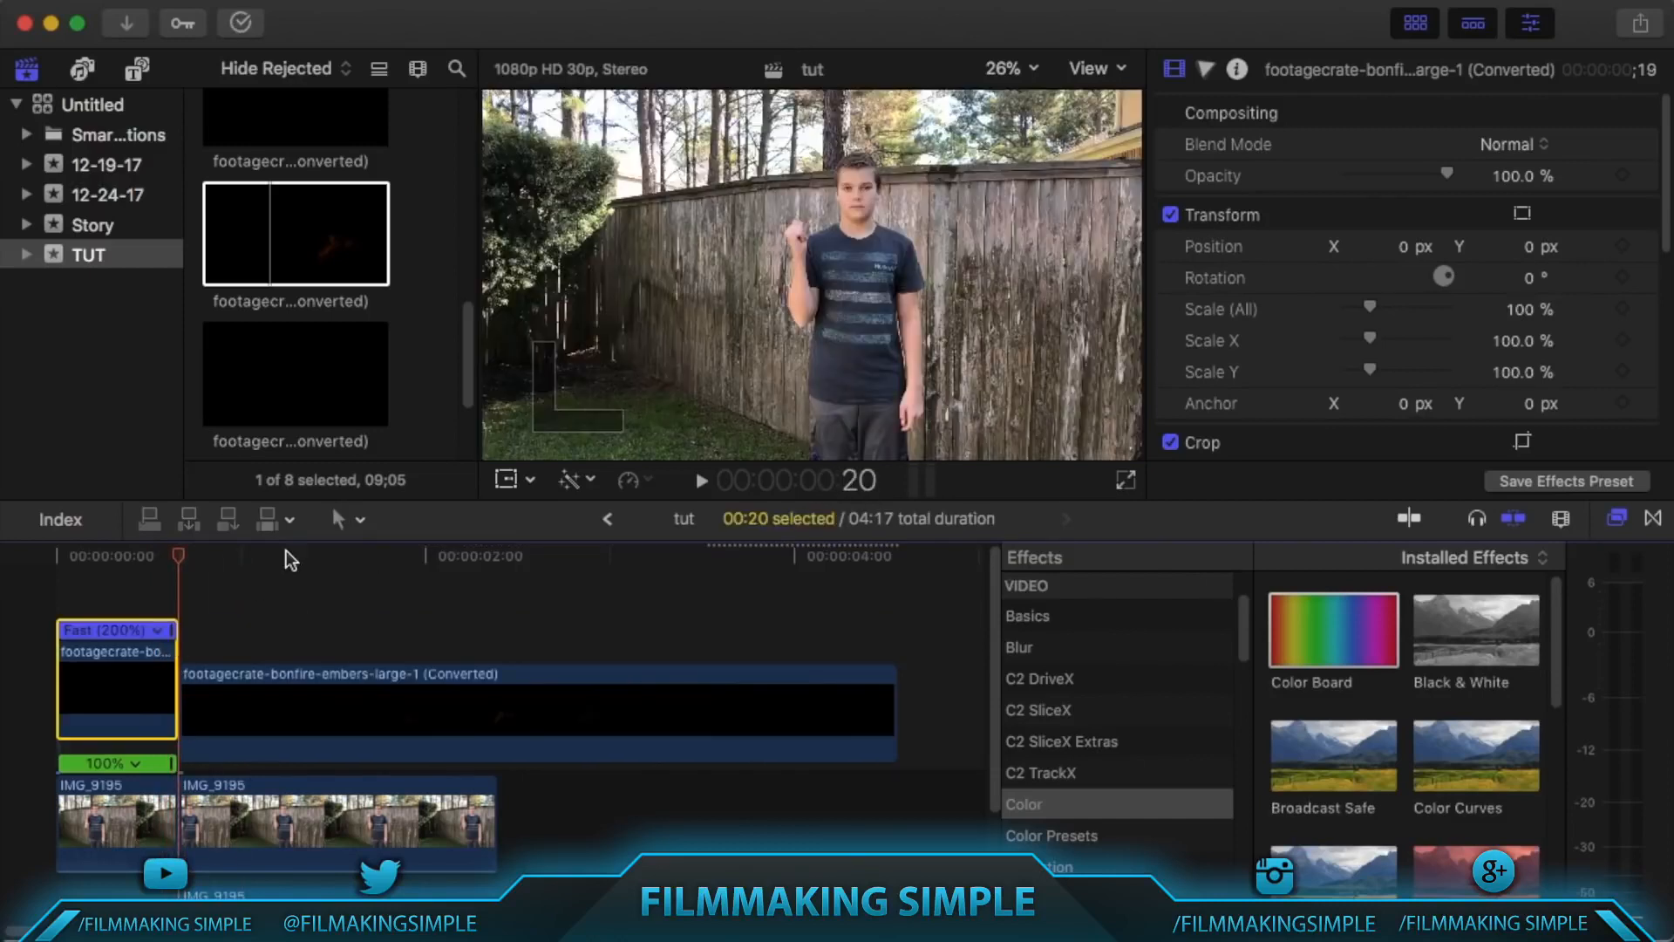
pyautogui.press('Delete')
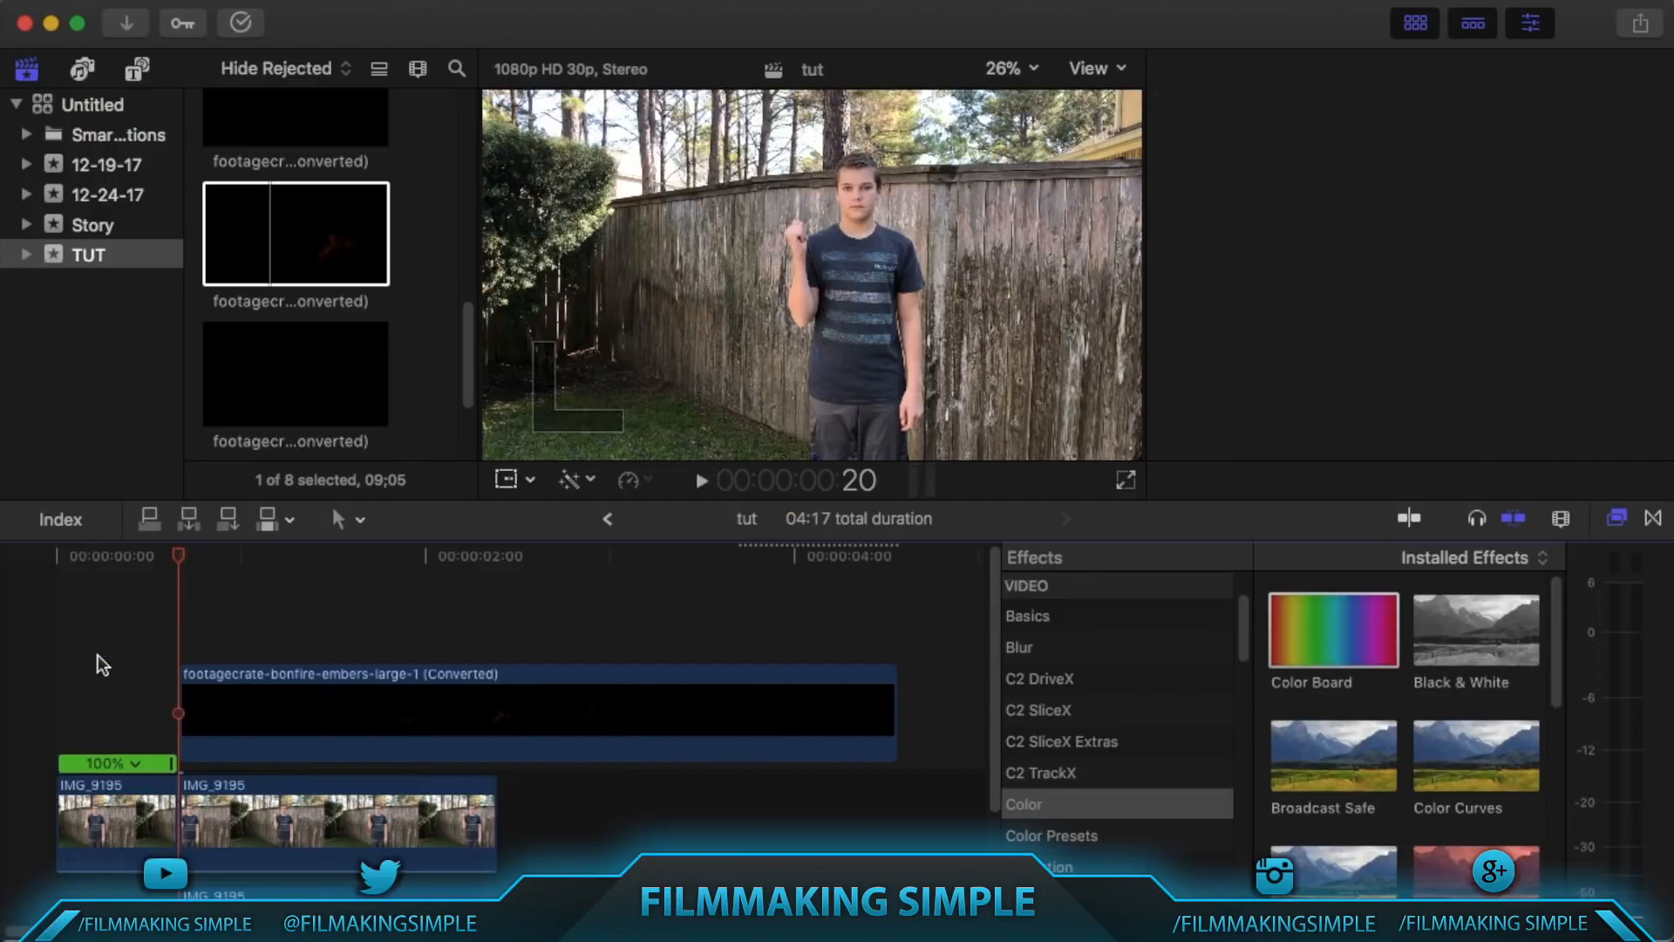
# Play through the trimmed embers clip and speed it up to 449% so it ends together with the frozen snap clip.
pyautogui.press('space')
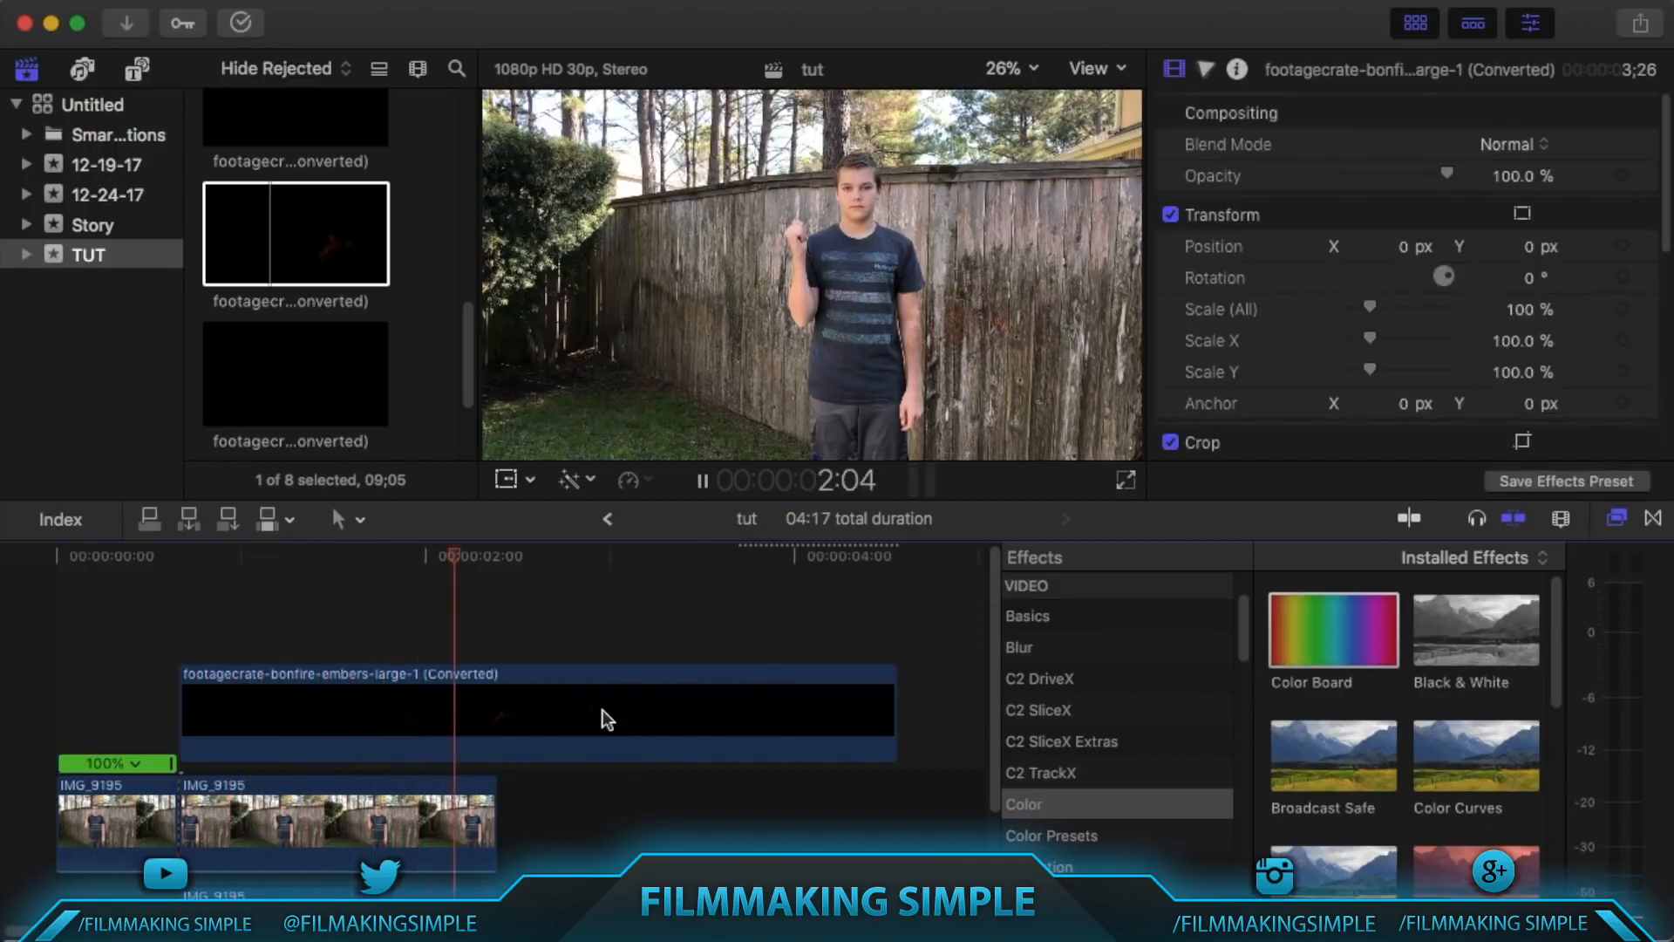
pyautogui.click(578, 725)
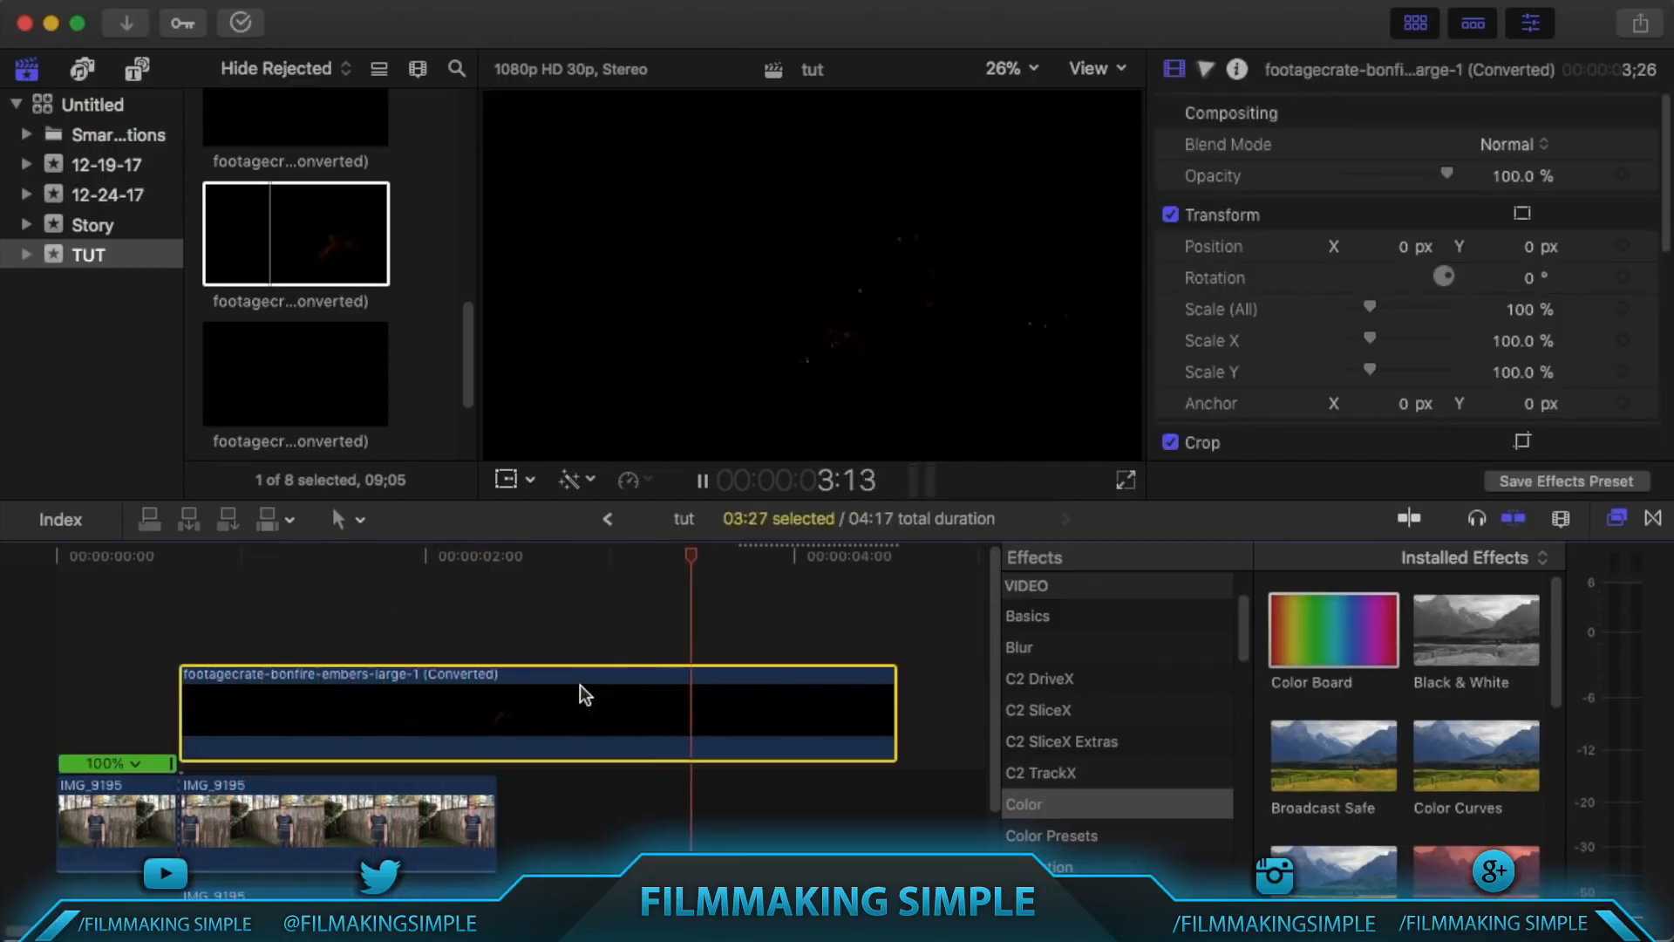
pyautogui.press('space')
pyautogui.click(630, 479)
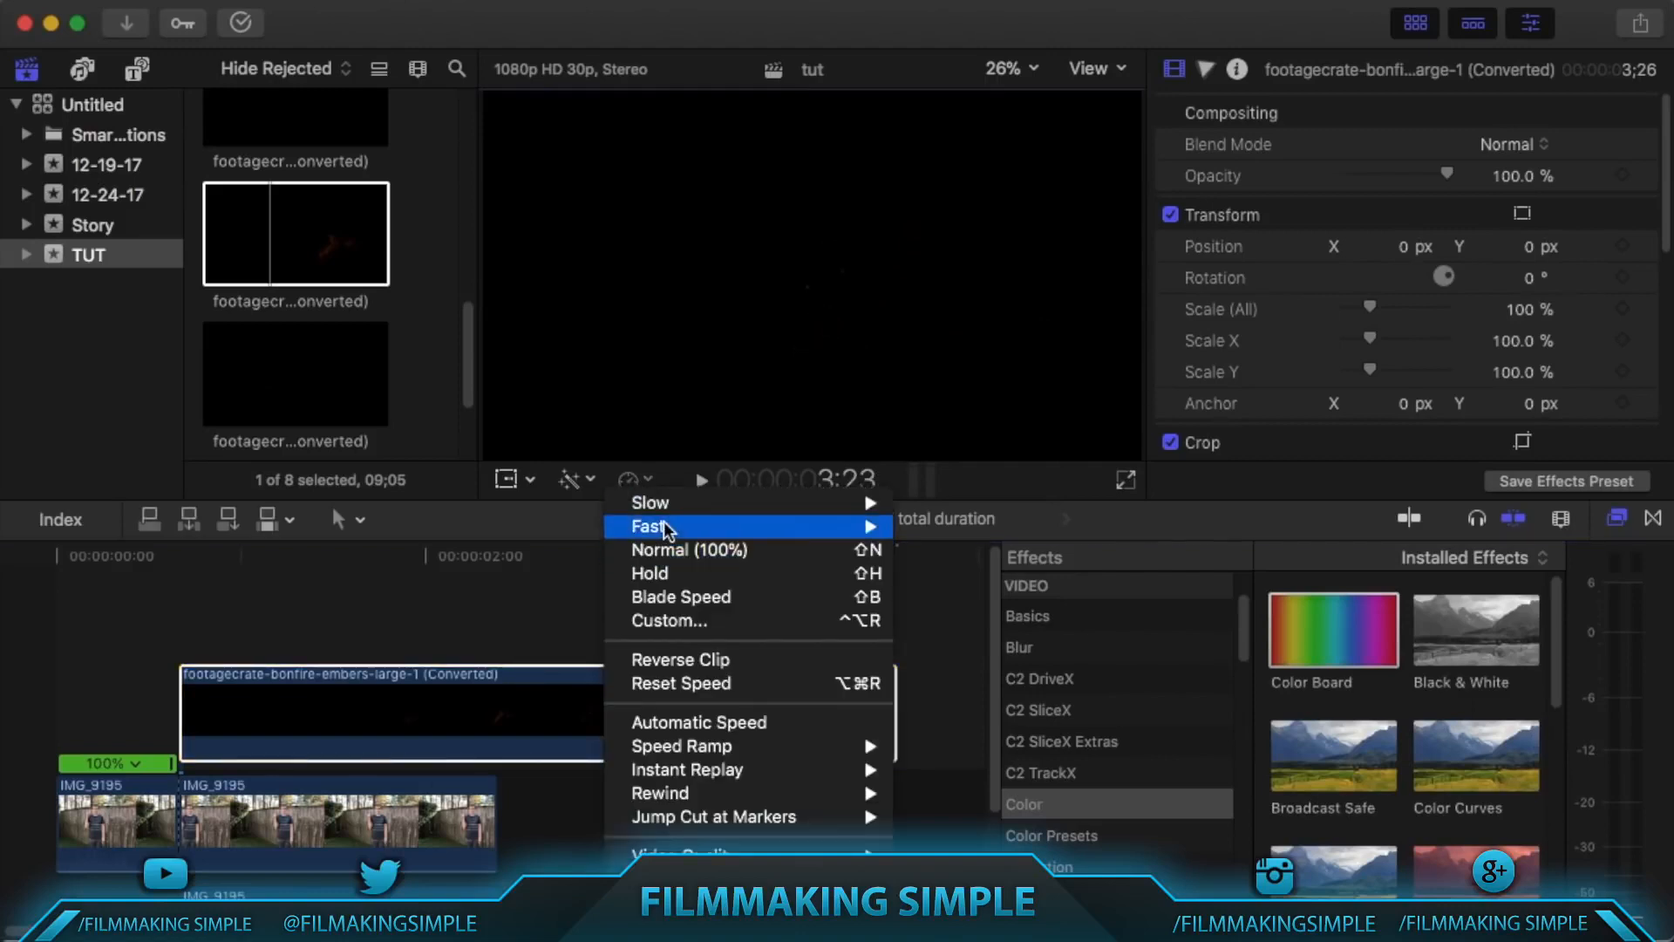
pyautogui.moveTo(684, 525)
pyautogui.click(966, 526)
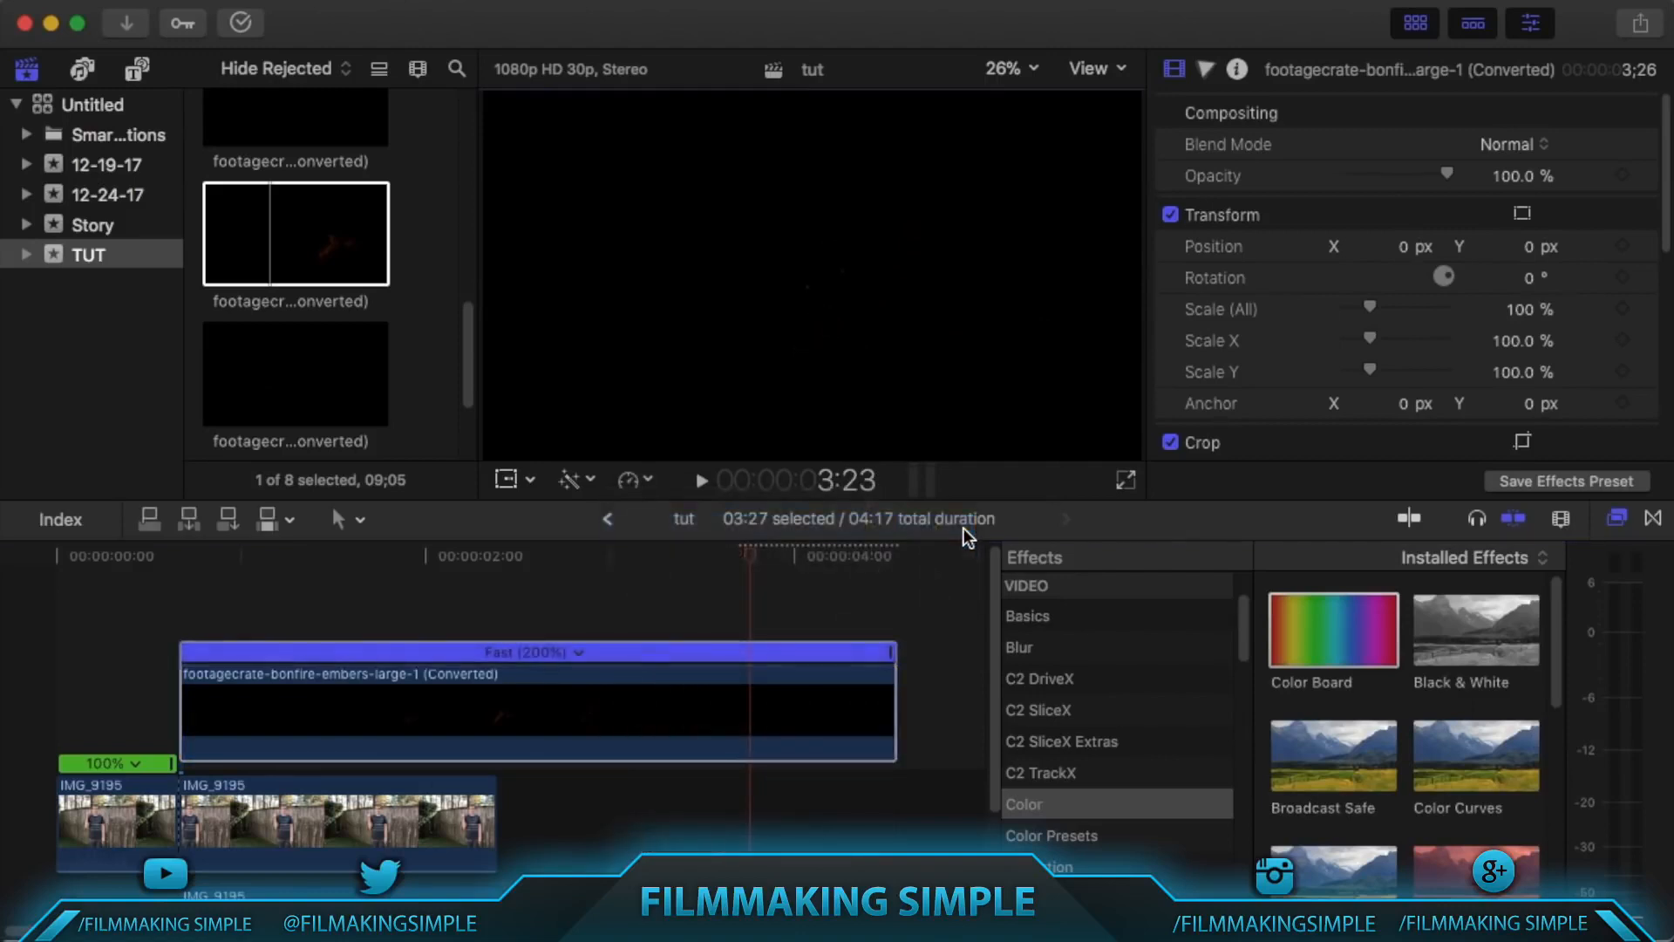
pyautogui.moveTo(888, 654); pyautogui.dragTo(497, 667)
# Replay the timeline from the freeze cut at frame 20 to check the pace of the faster embers.
pyautogui.click(192, 606)
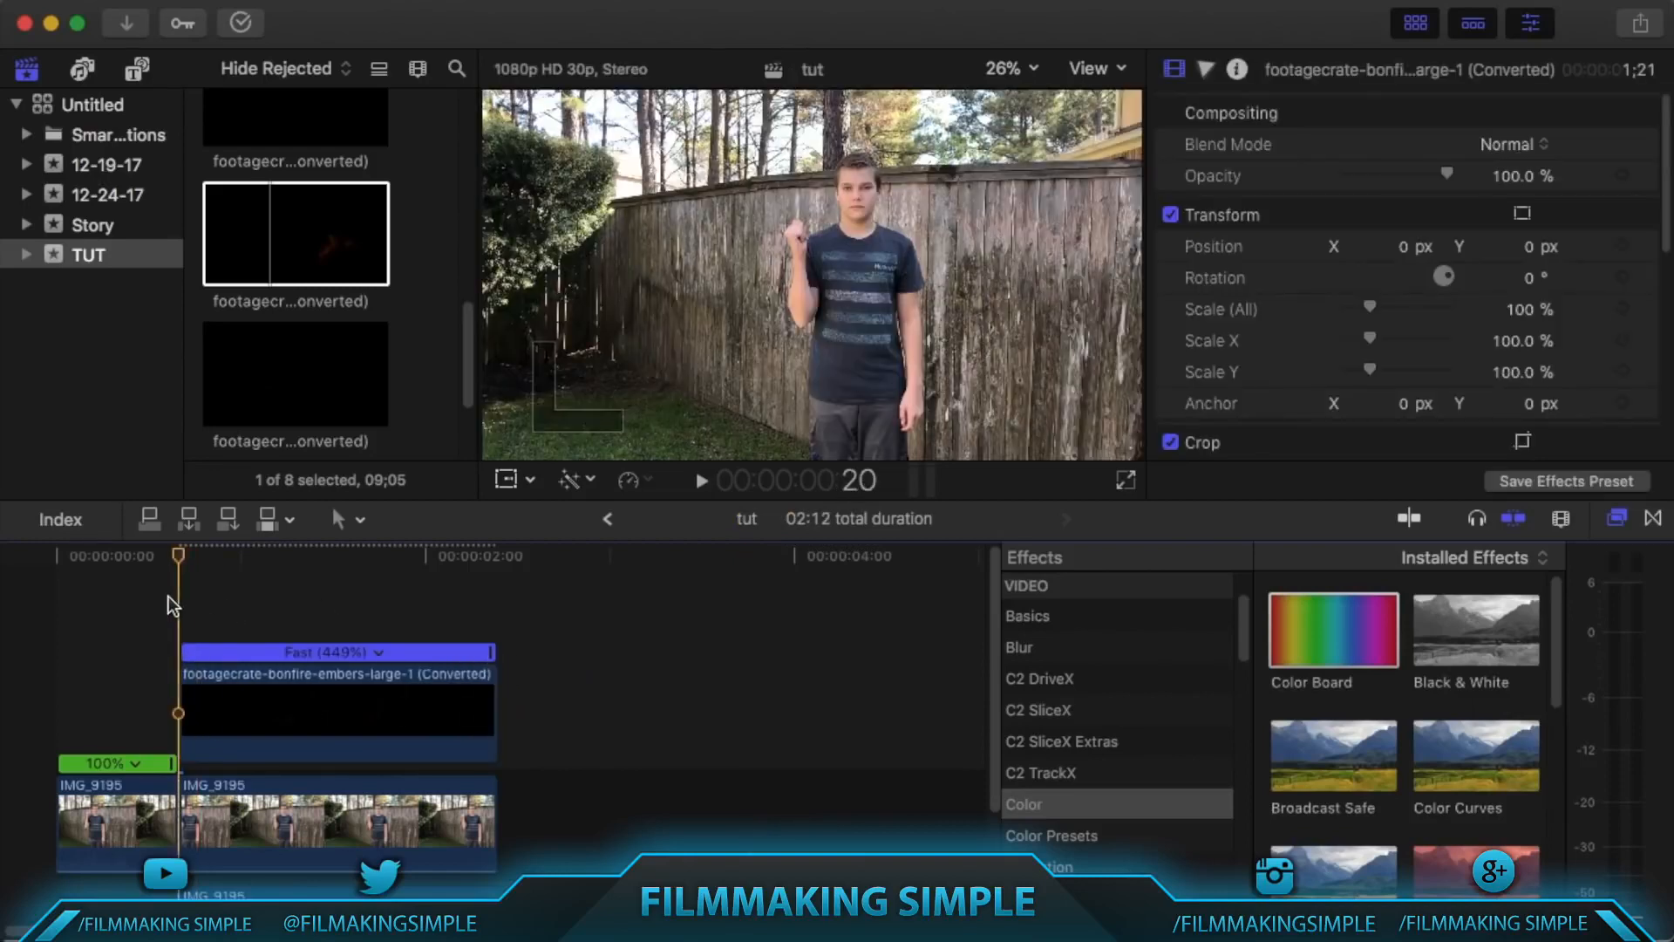
pyautogui.press('space')
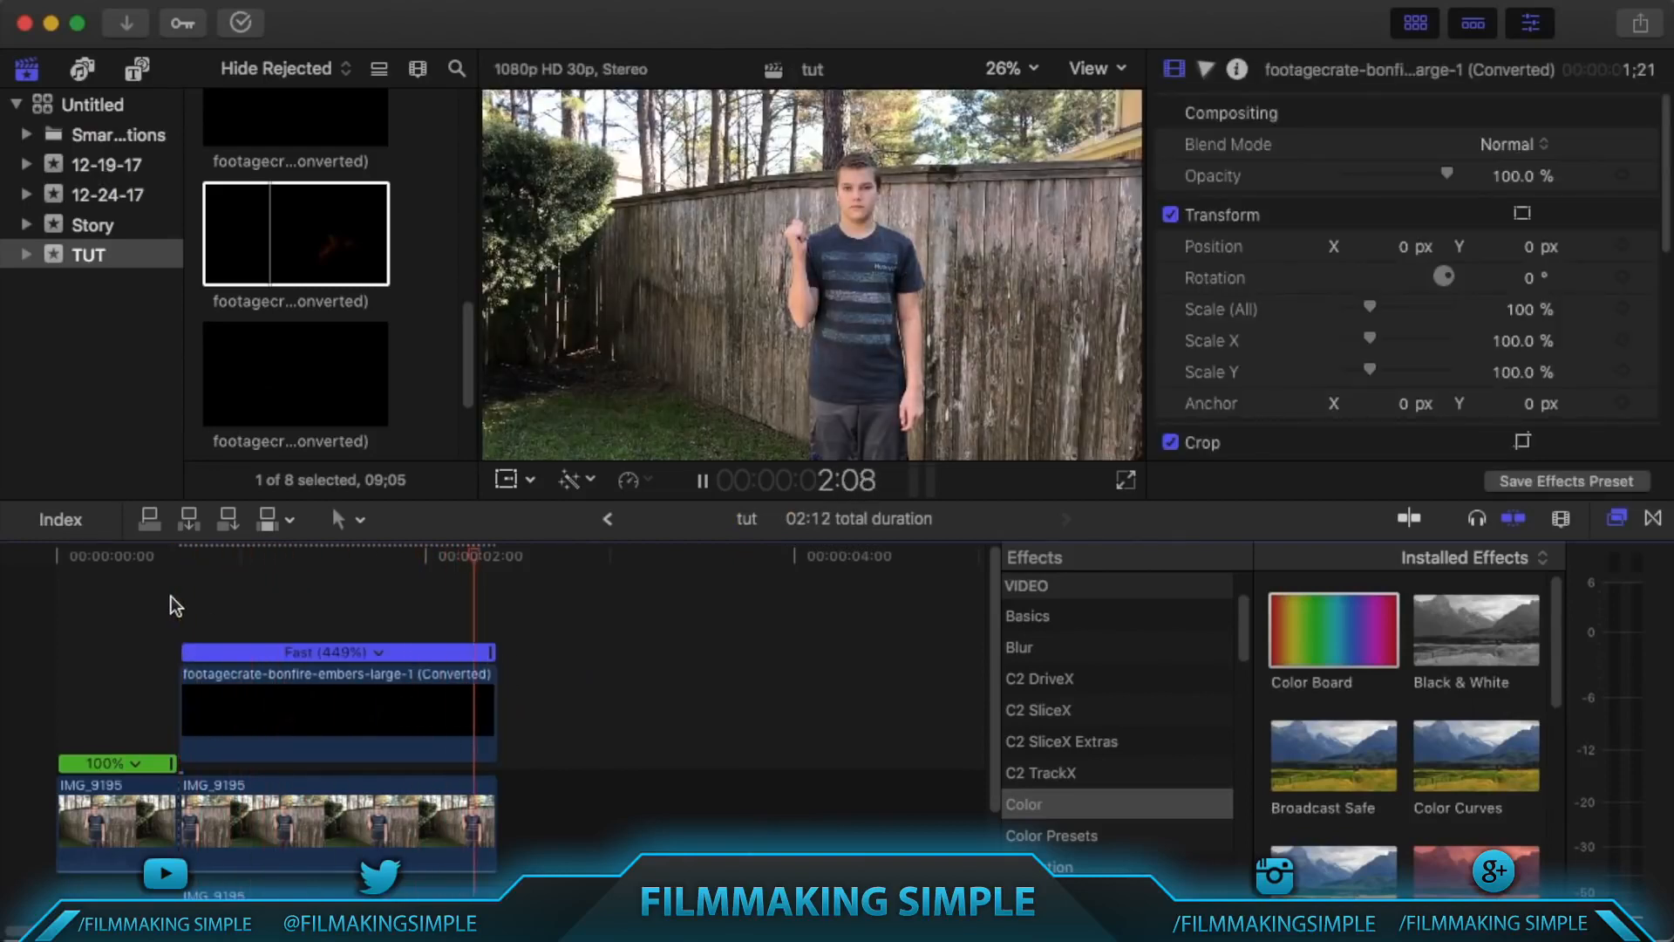
pyautogui.click(174, 595)
pyautogui.press('space')
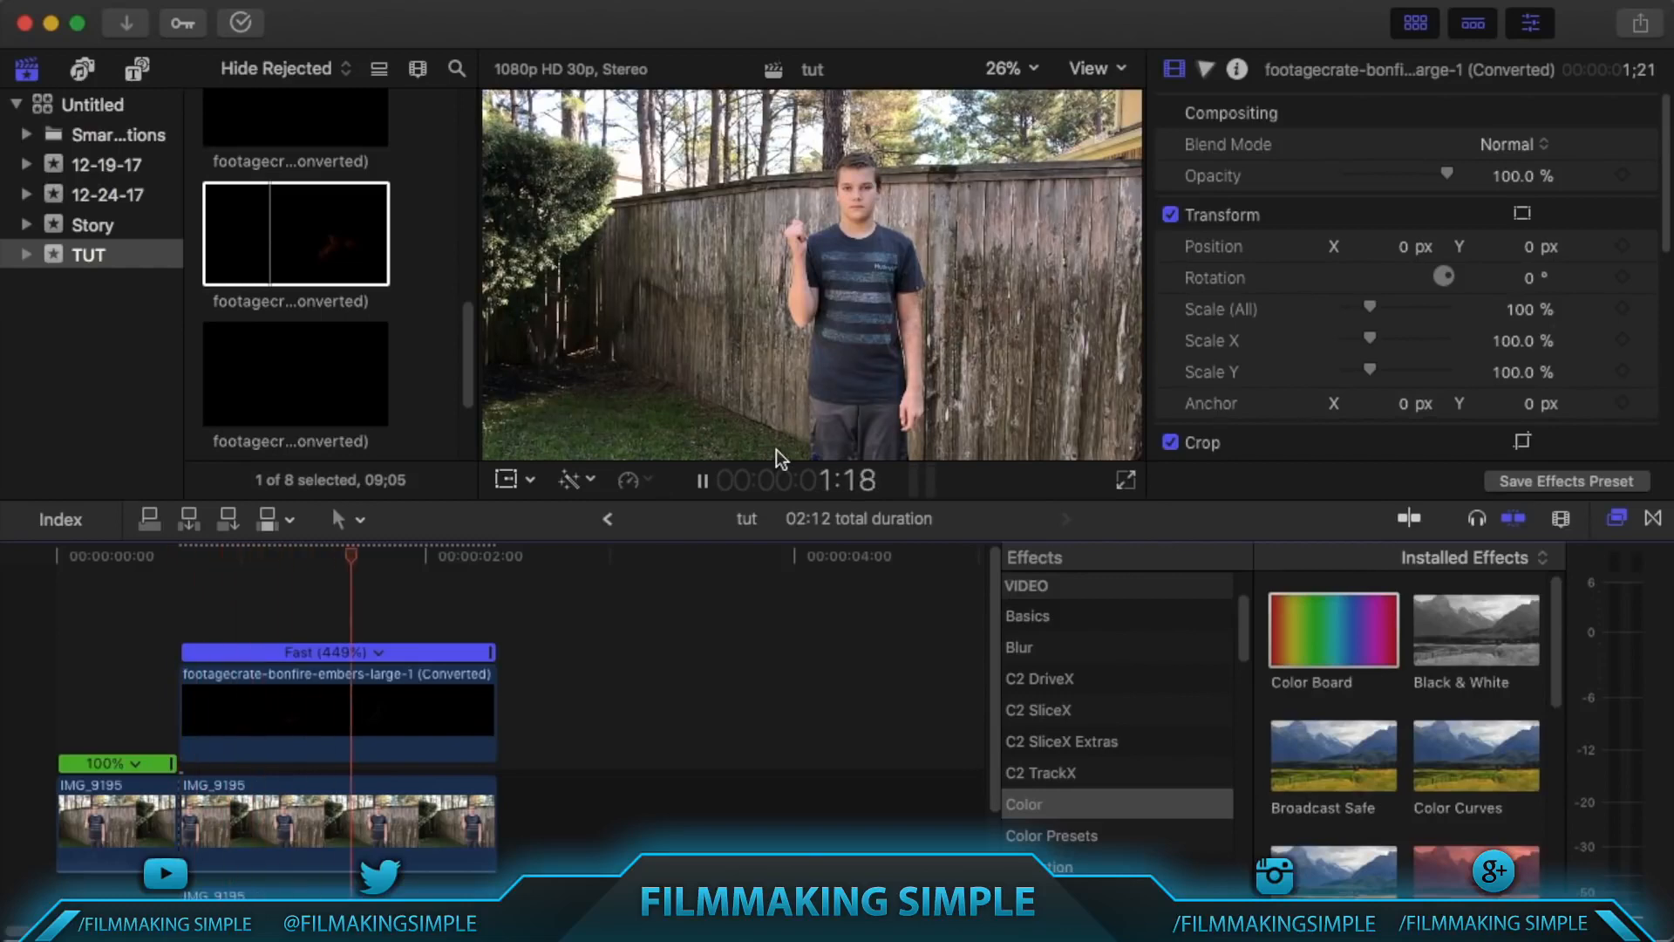
# Select the embers clip at 1:11, show its Transform controls, and view the frame full screen.
pyautogui.moveTo(493, 551); pyautogui.dragTo(310, 603)
pyautogui.click(316, 702)
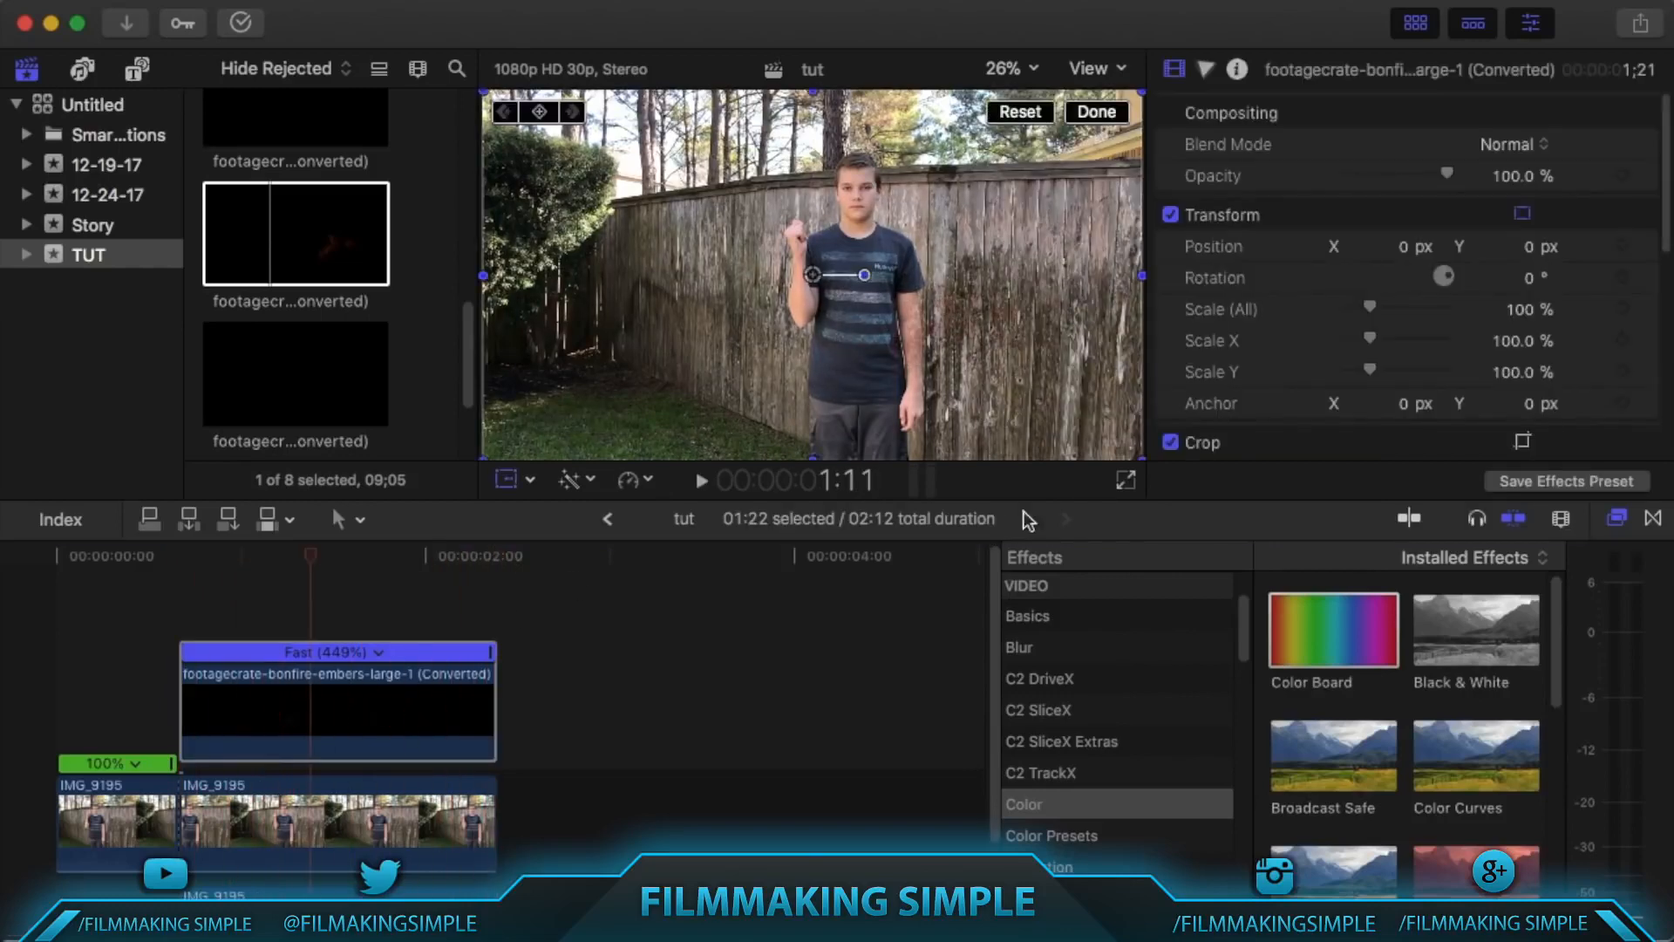
pyautogui.click(1127, 482)
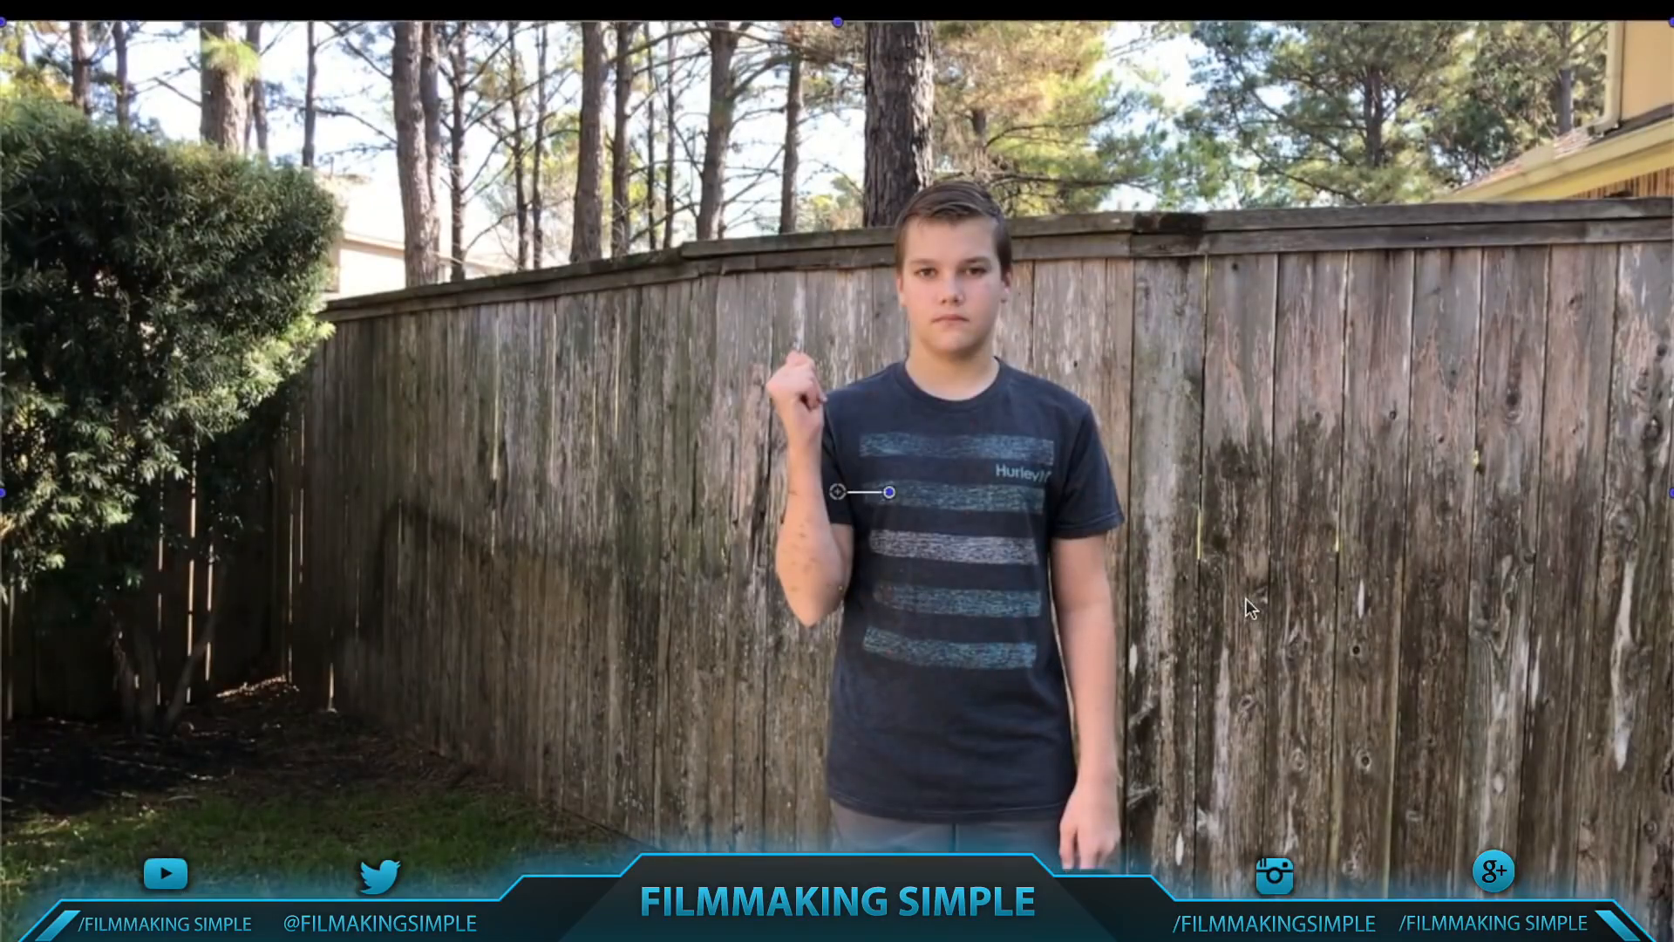